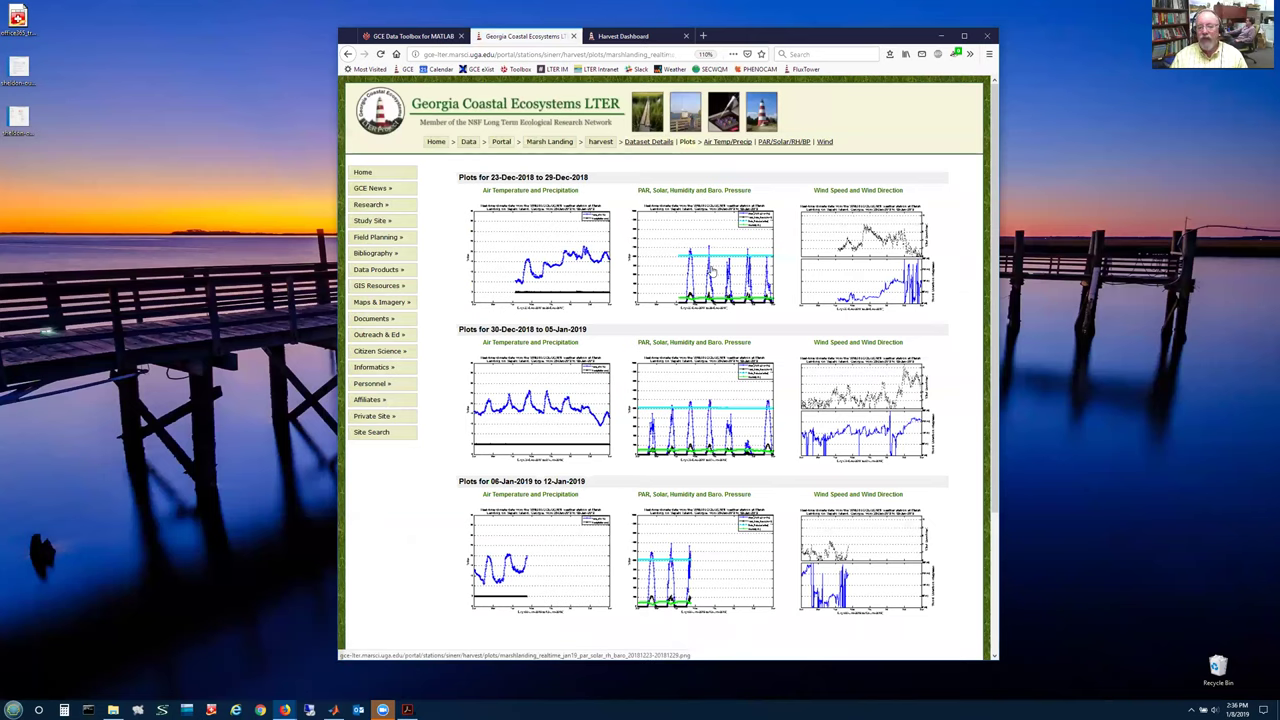
View the full-size PAR, Solar, Humidity and Baro. Pressure plot for 23-Dec-2018 to 29-Dec-2018, then return to the plots page.
click(712, 268)
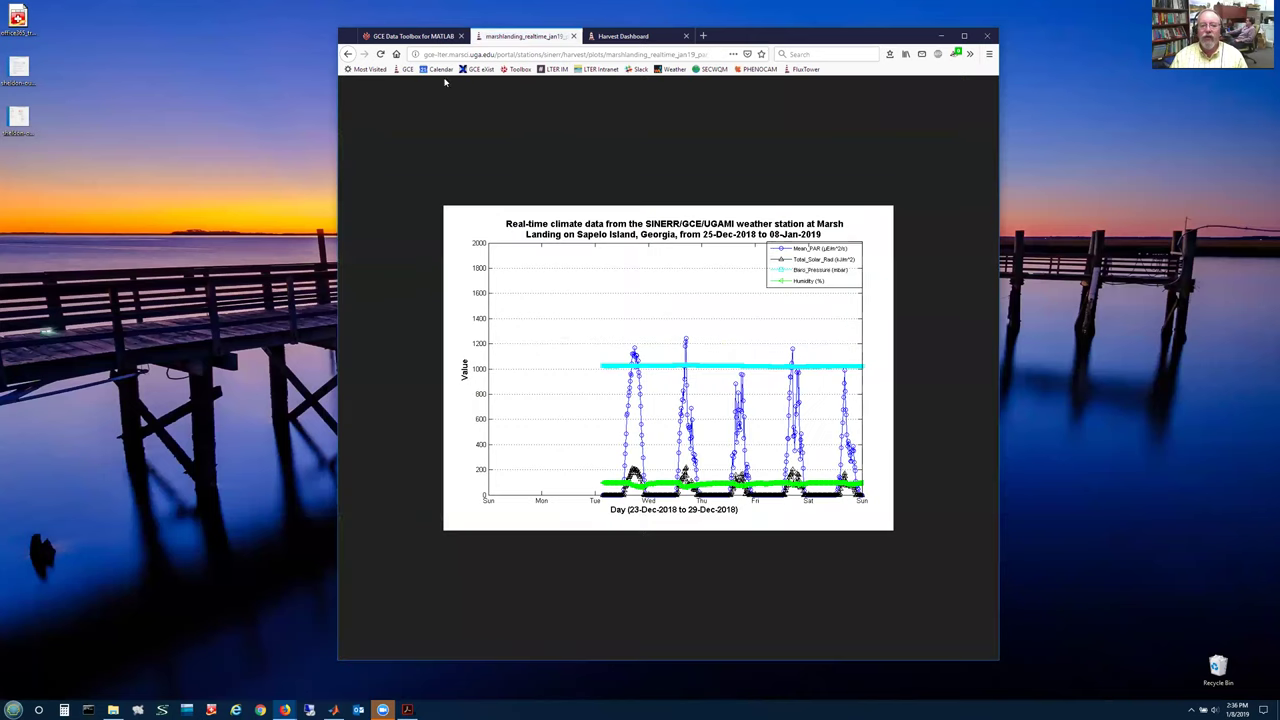
click(348, 53)
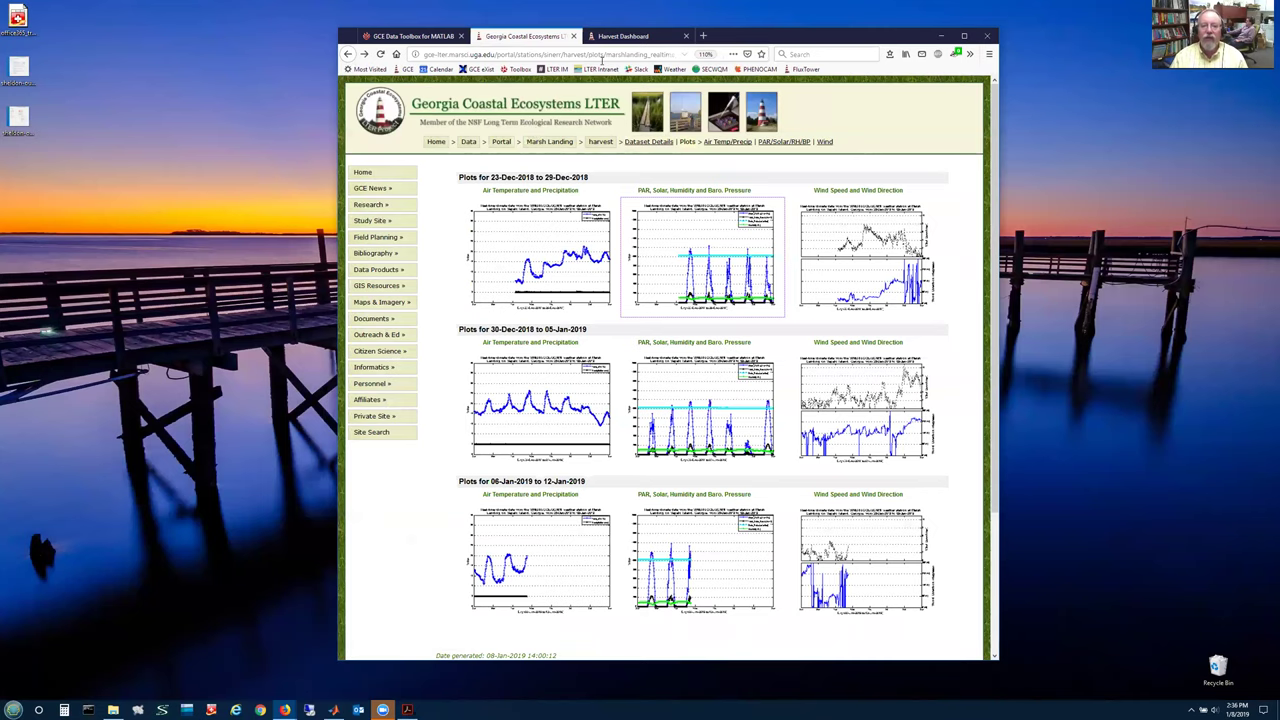
Examine the statistics and month, week, day and hour plots for all flux tower variables on the Harvest Dashboard.
click(619, 37)
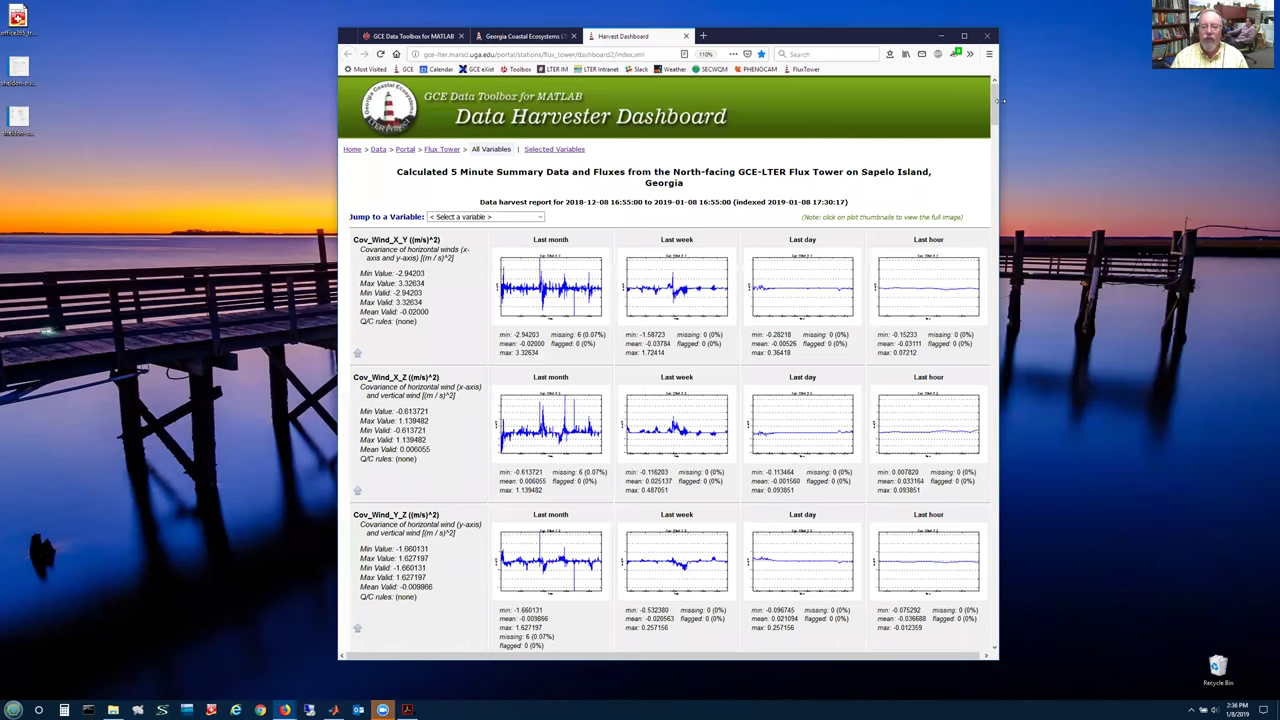
drag(999, 100, 1008, 100)
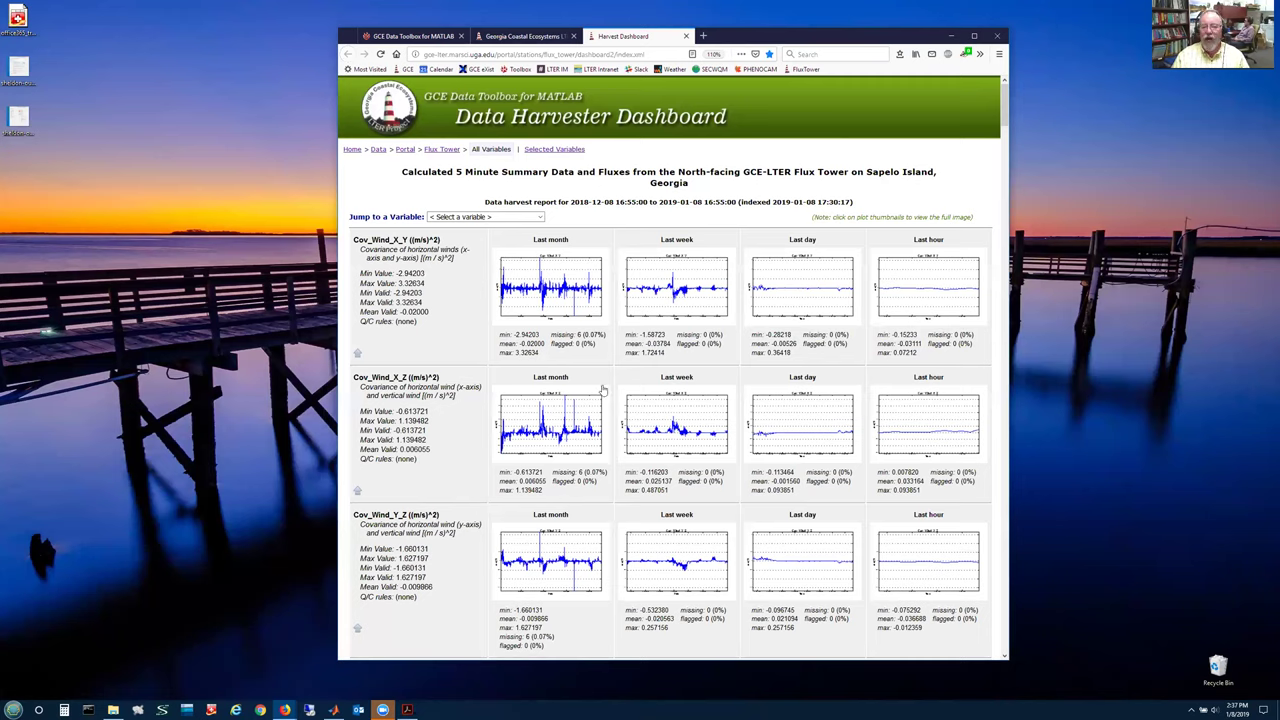
scroll(603, 381, down, 12)
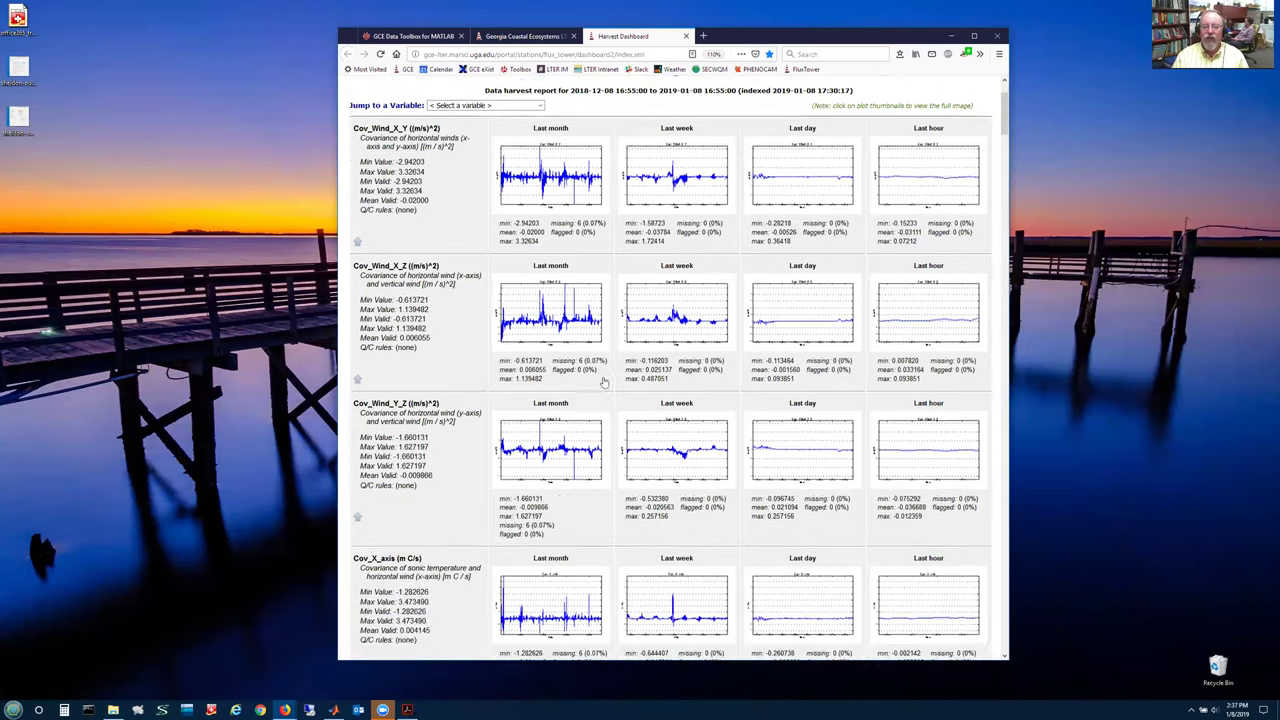
scroll(607, 380, down, 10)
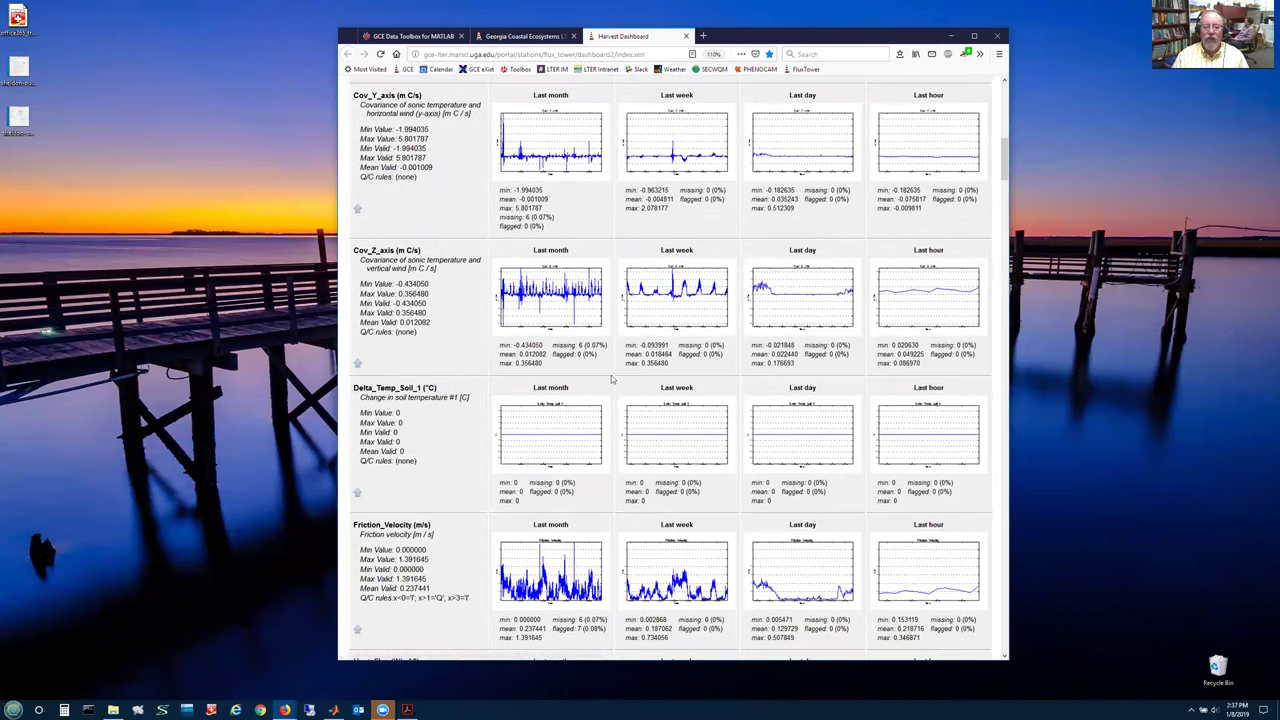
scroll(583, 413, down, 5)
scroll(583, 413, down, 9)
scroll(587, 418, down, 3)
scroll(586, 419, up, 6)
scroll(585, 418, down, 15)
scroll(600, 373, up, 20)
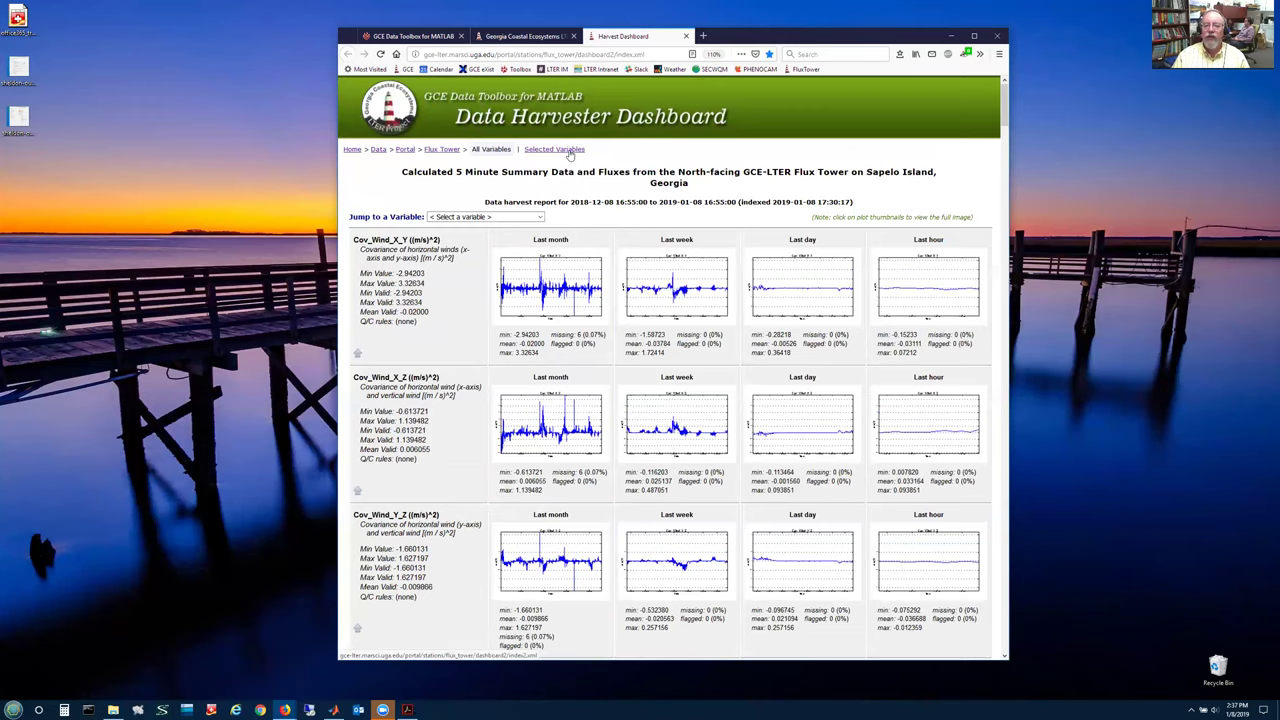
Display only Cov_X_axis, Cov_Y_axis and Cov_Z_axis in the dashboard's Selected Variables view.
click(568, 151)
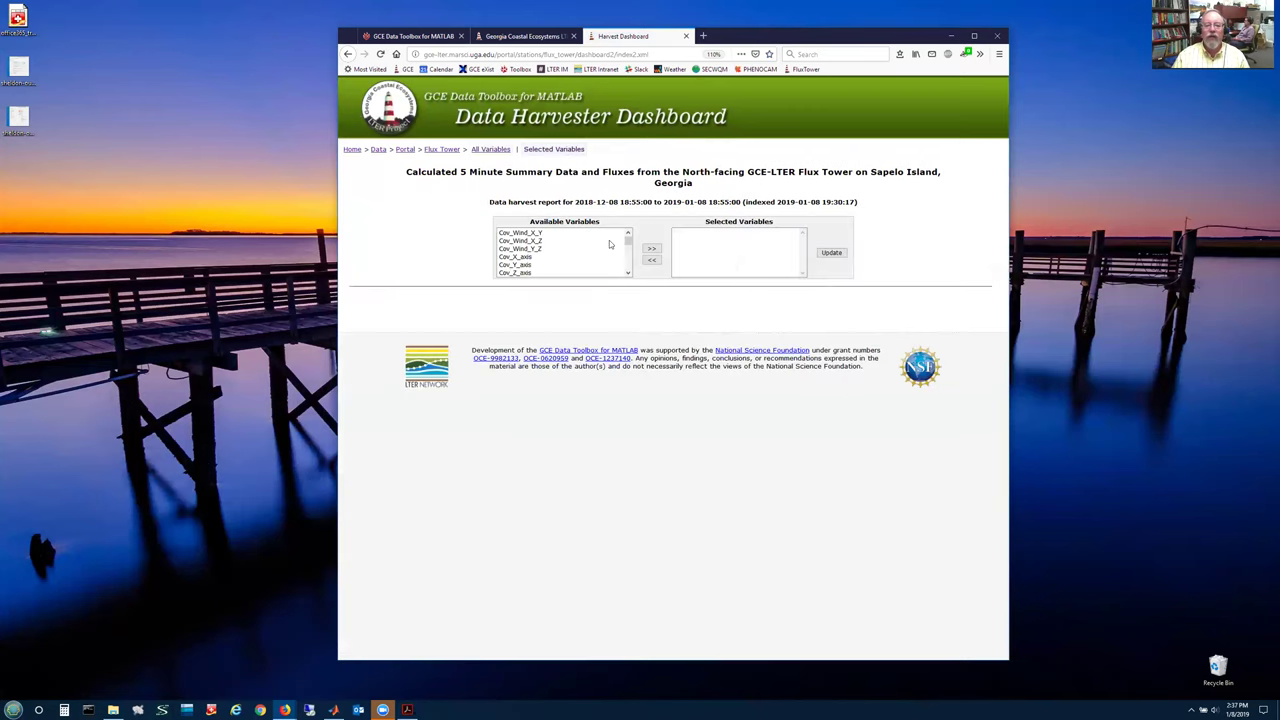
drag(543, 258, 537, 273)
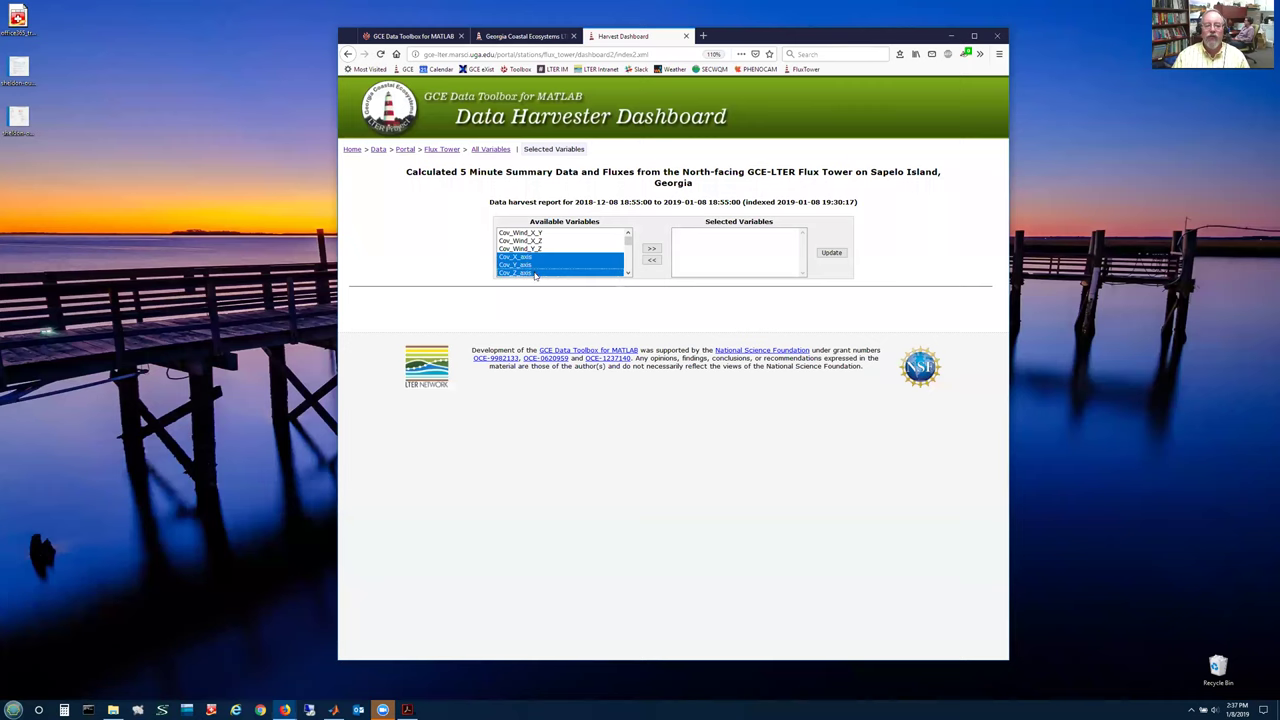
click(651, 249)
click(838, 254)
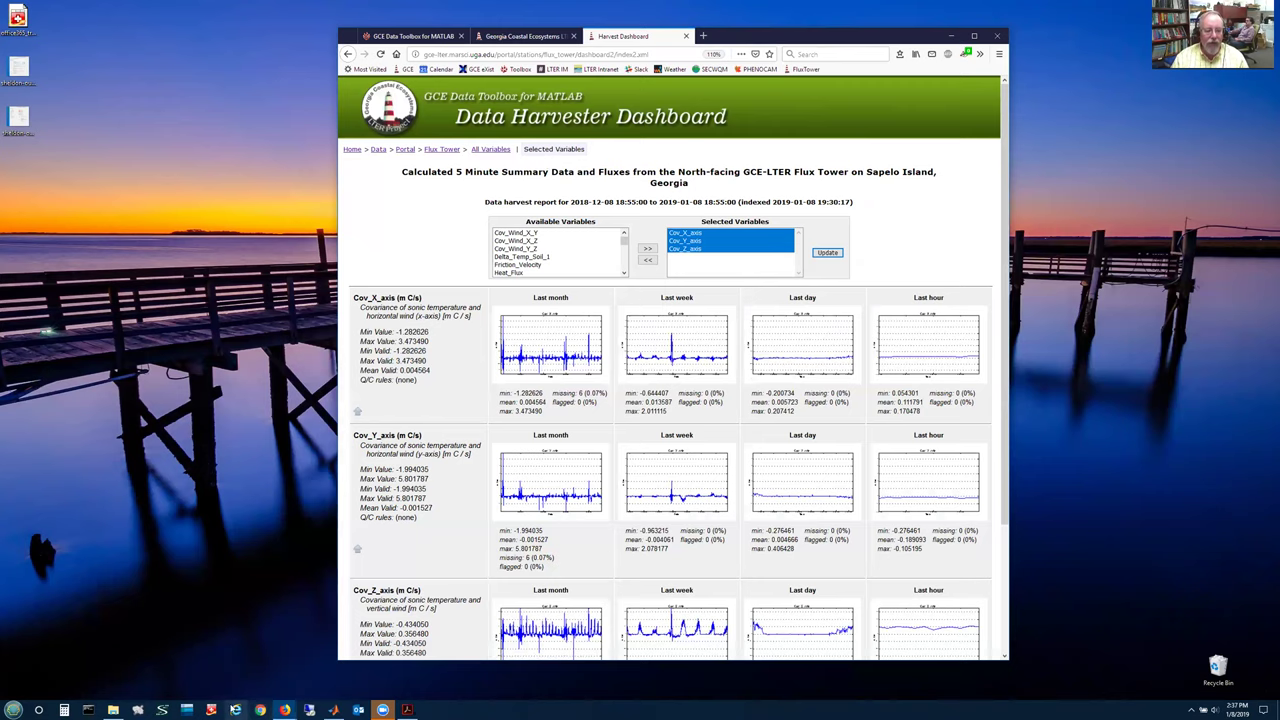
Switch to MATLAB and rerun the restart command to bring up the GCE Data Toolbox start window.
click(334, 710)
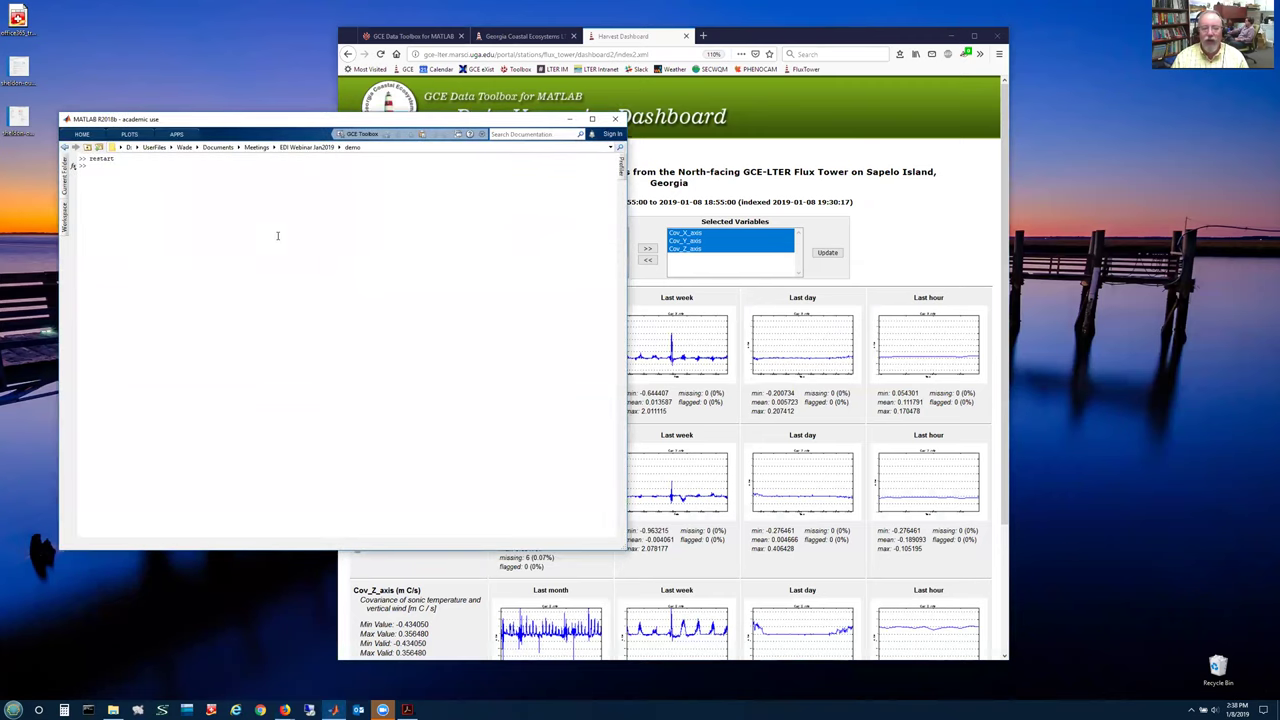
key(Up)
key(Return)
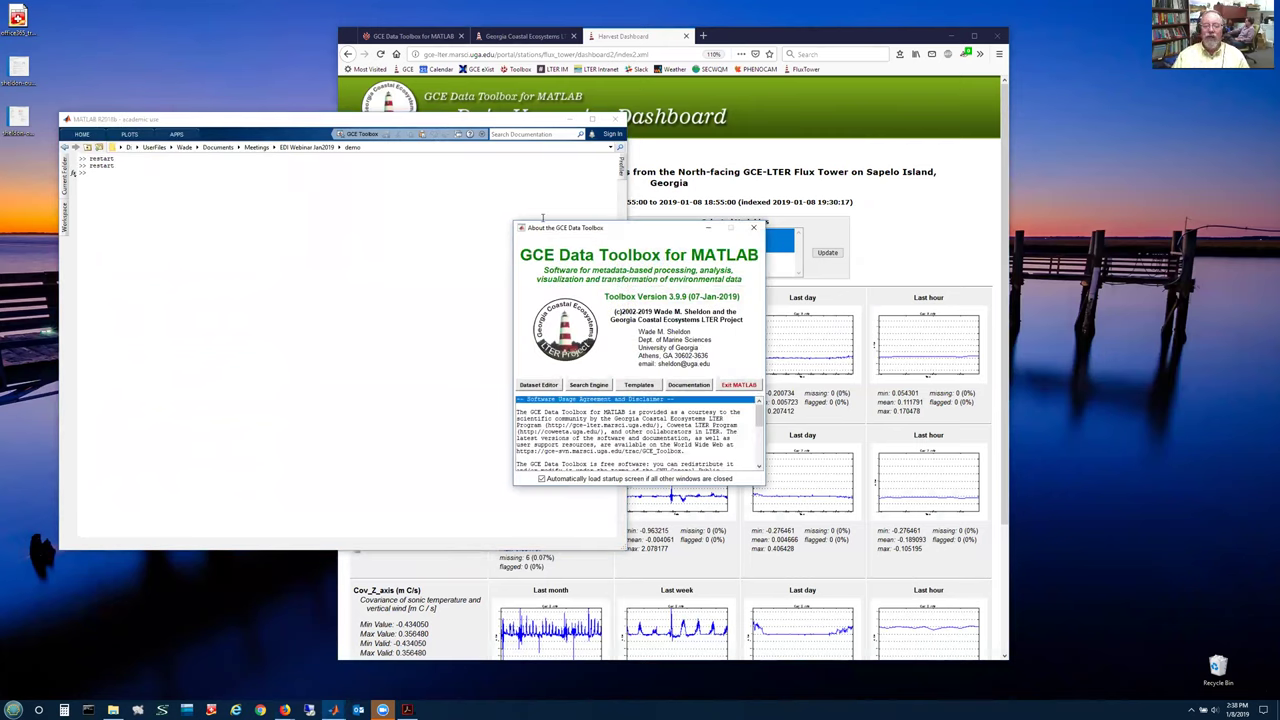
Minimize the MATLAB command window and the browser, and reposition the GCE Data Toolbox start window.
click(571, 119)
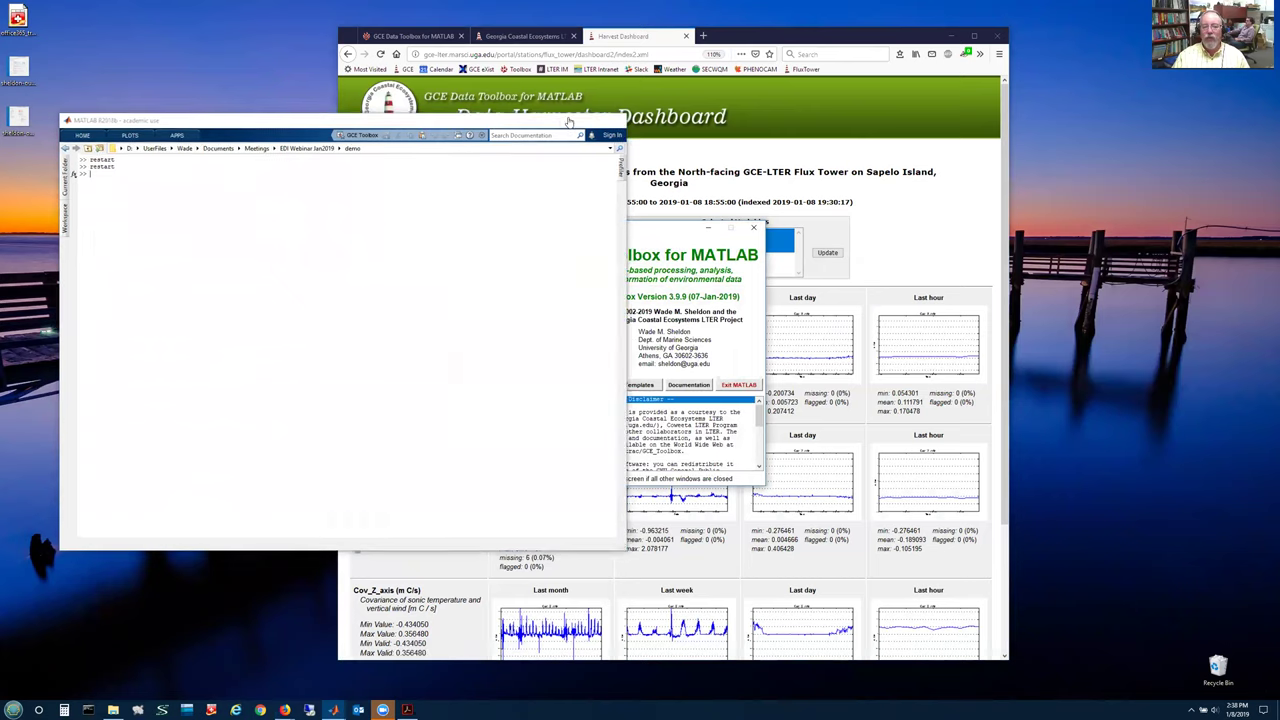
click(950, 36)
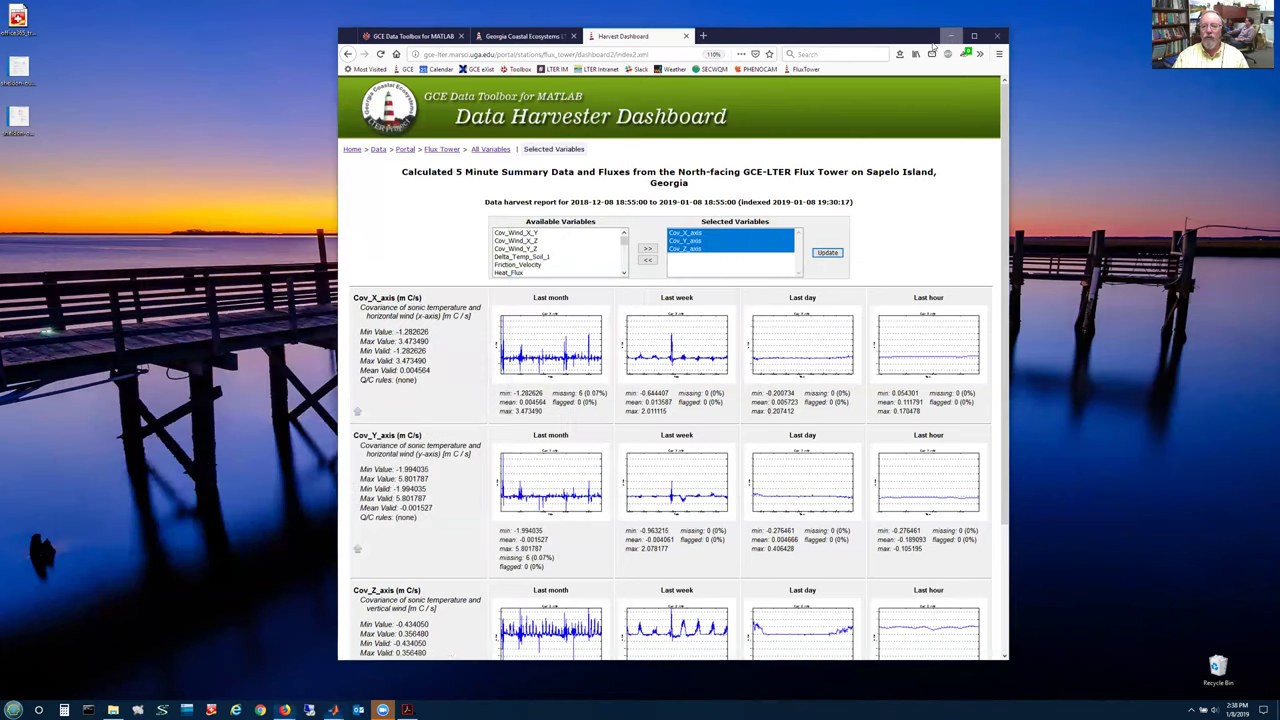
drag(627, 231, 630, 204)
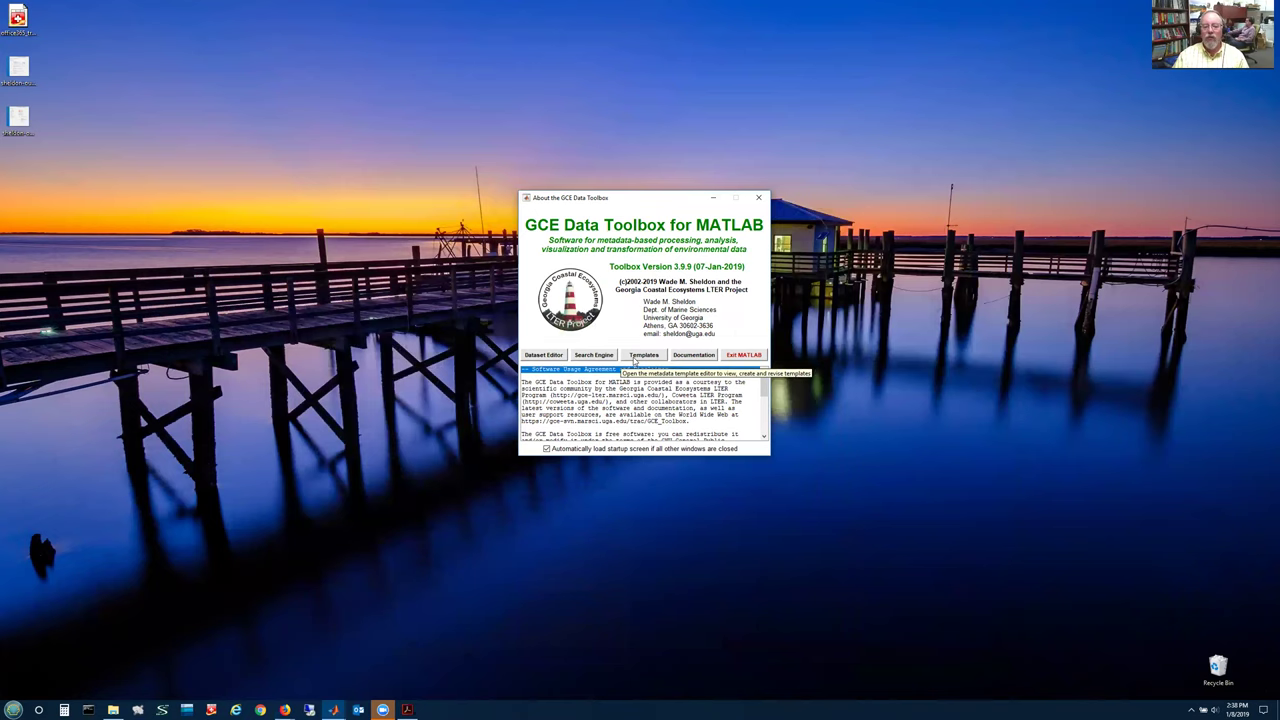
Open the Dataset Editor and import sapmlmet092217.dat as Campbell Scientific TOA5 data using the Any Station (generic template) option.
click(557, 355)
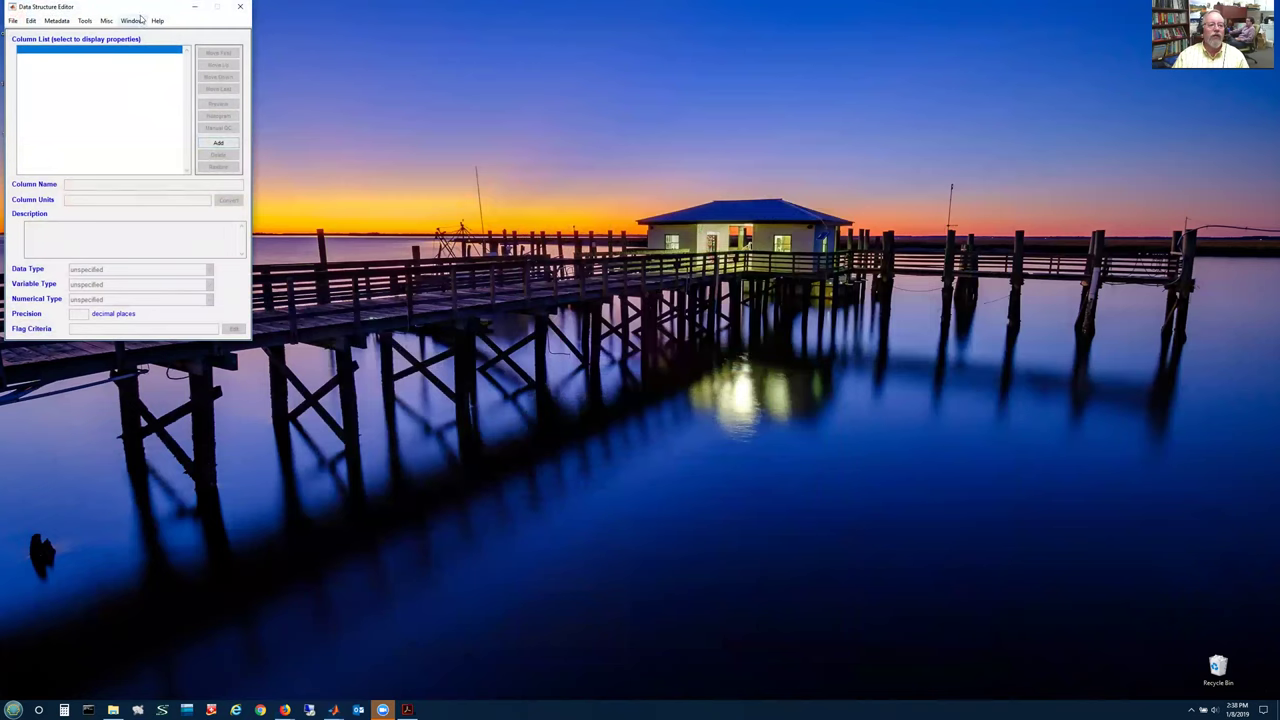
drag(143, 14, 447, 102)
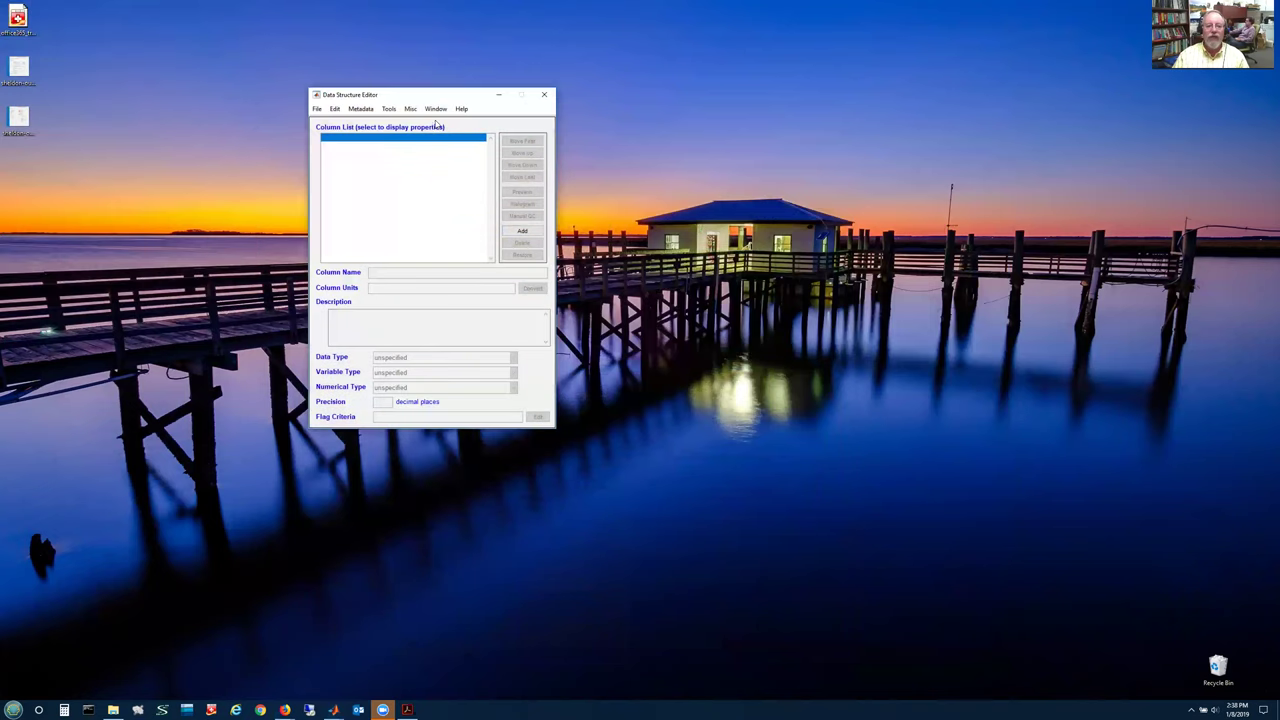
click(316, 110)
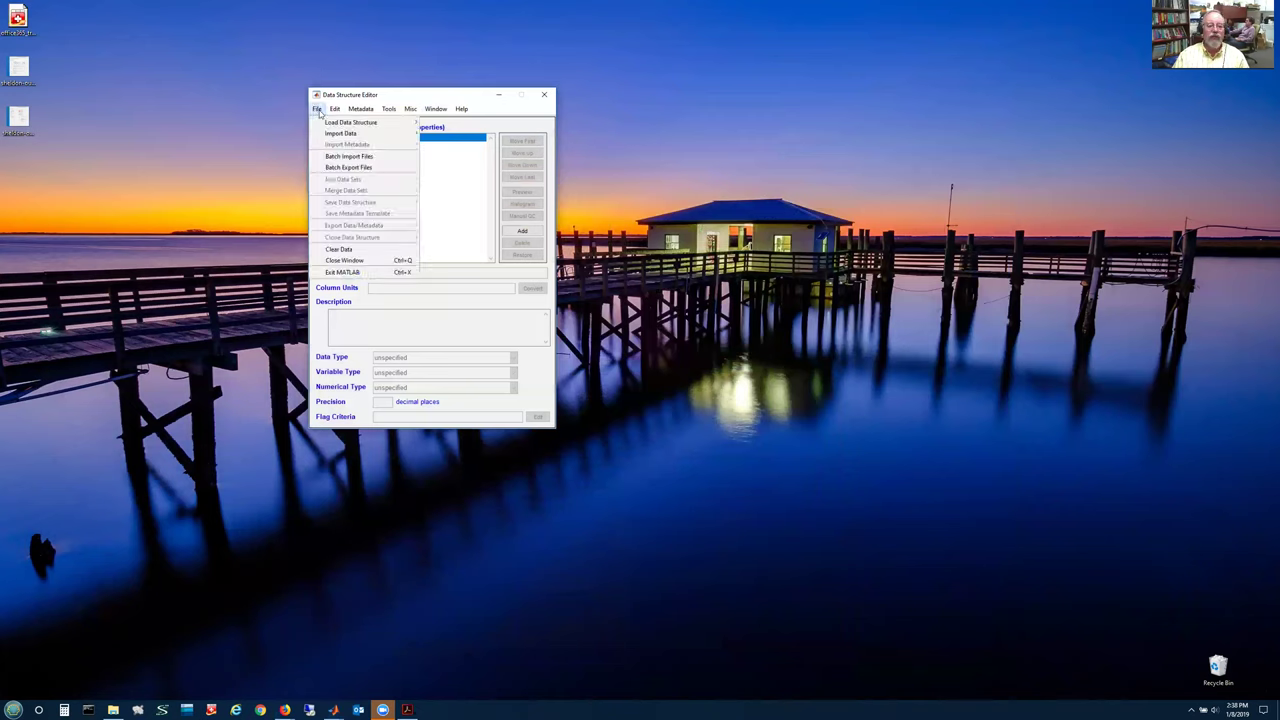
mouse_move(328, 120)
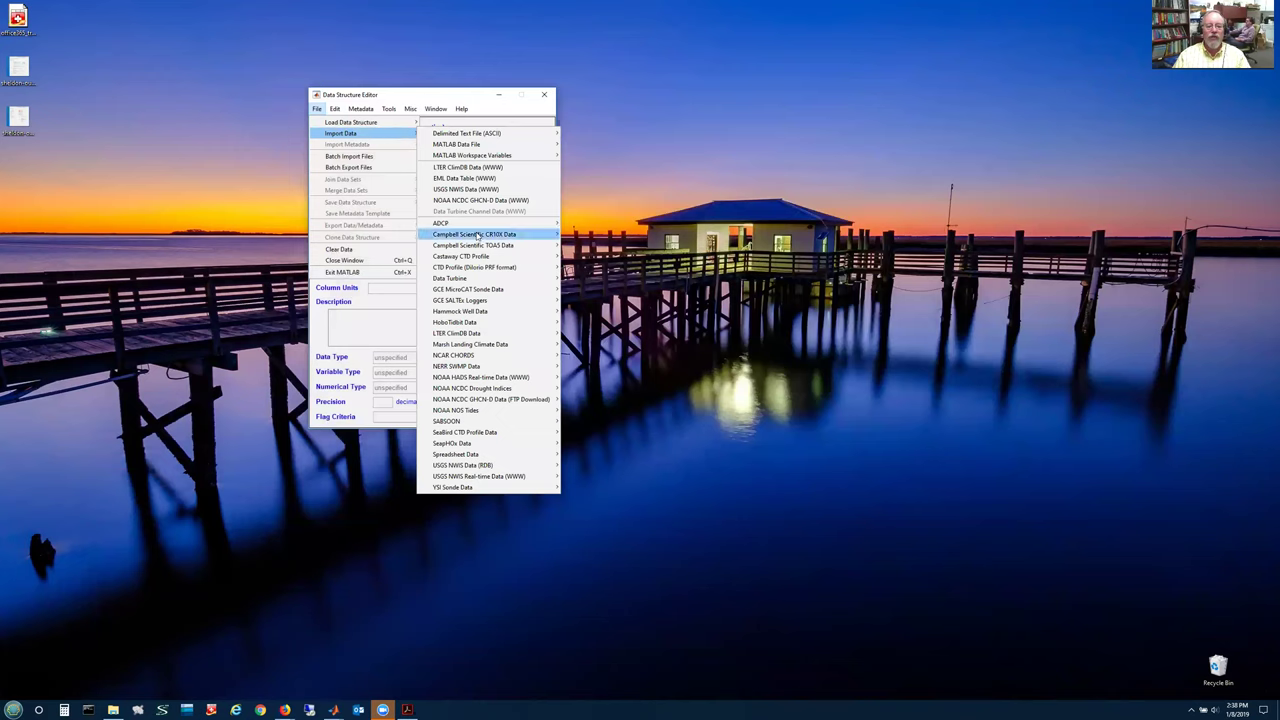
mouse_move(478, 236)
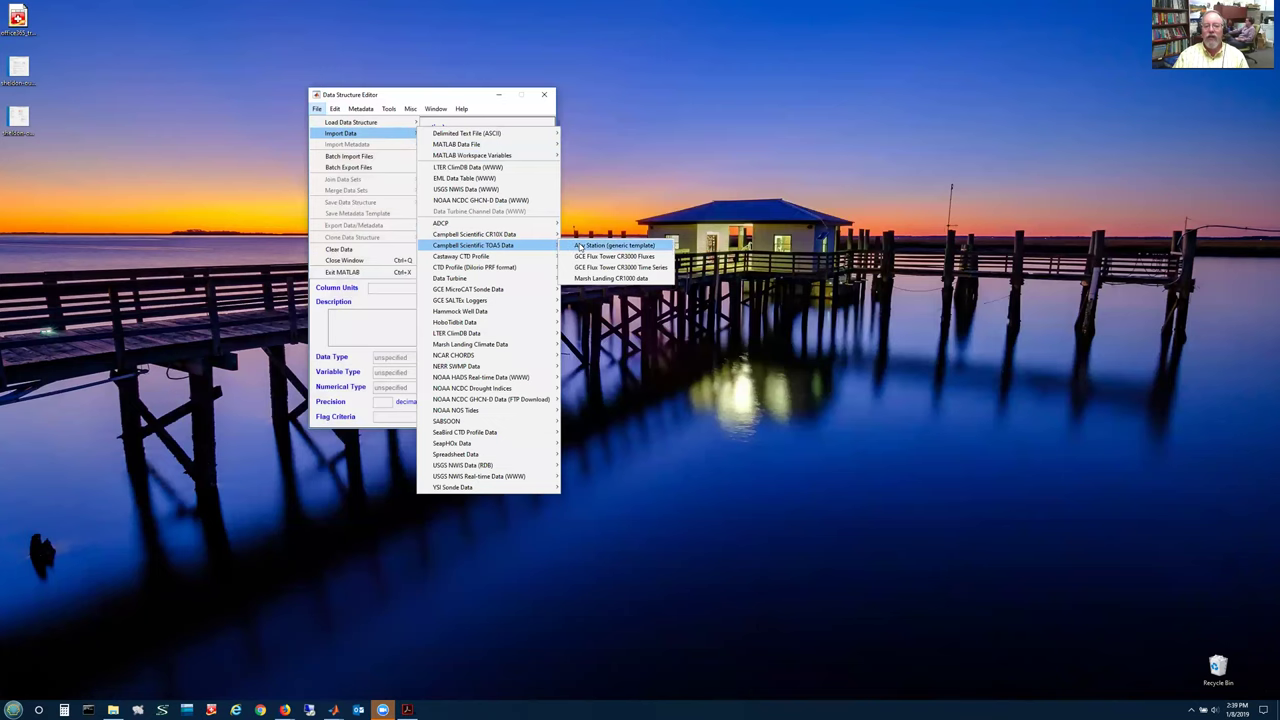
click(579, 246)
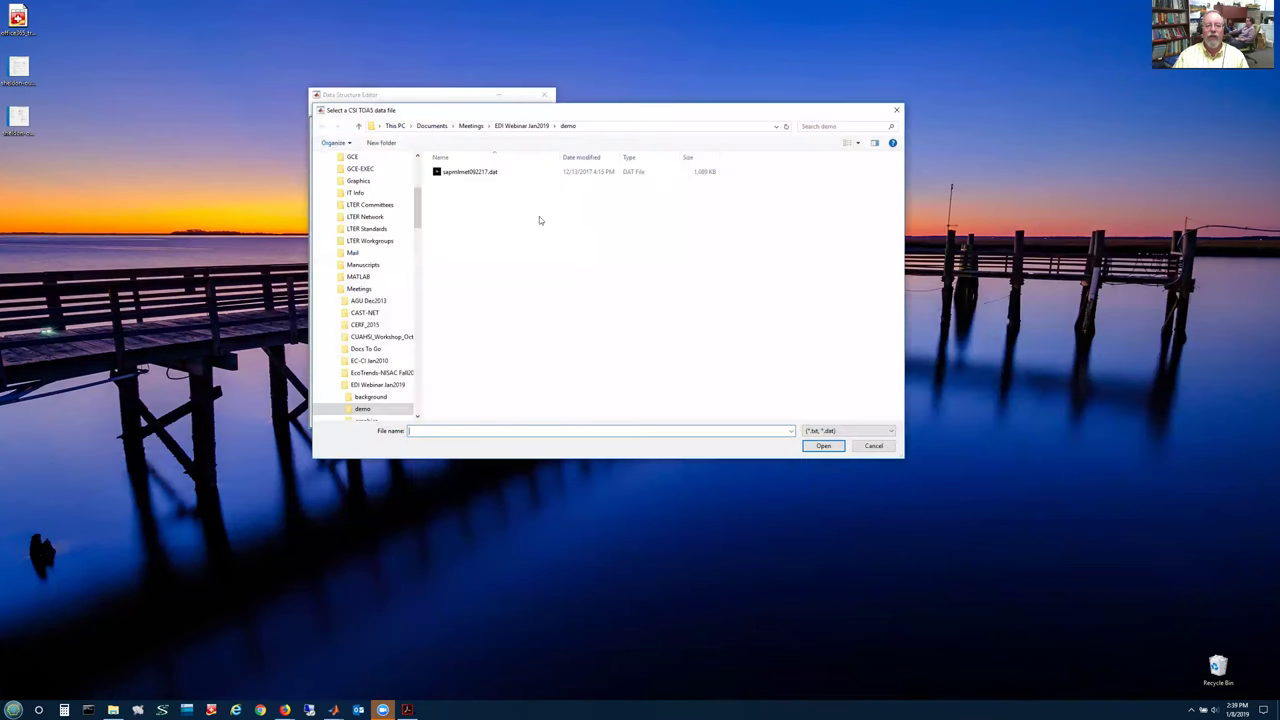
double_click(492, 173)
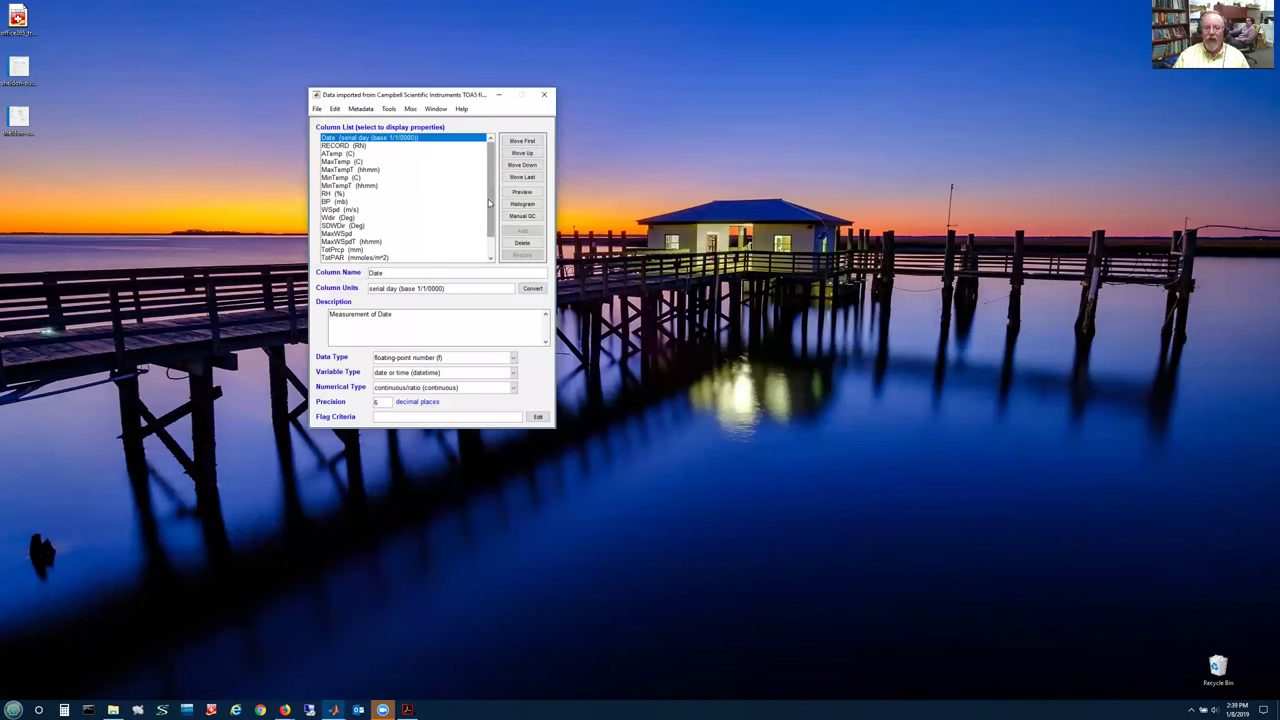
Review the imported column list and the properties of the WSpd, MaxTempT, MinTemp, RH and SDWDir columns.
click(345, 210)
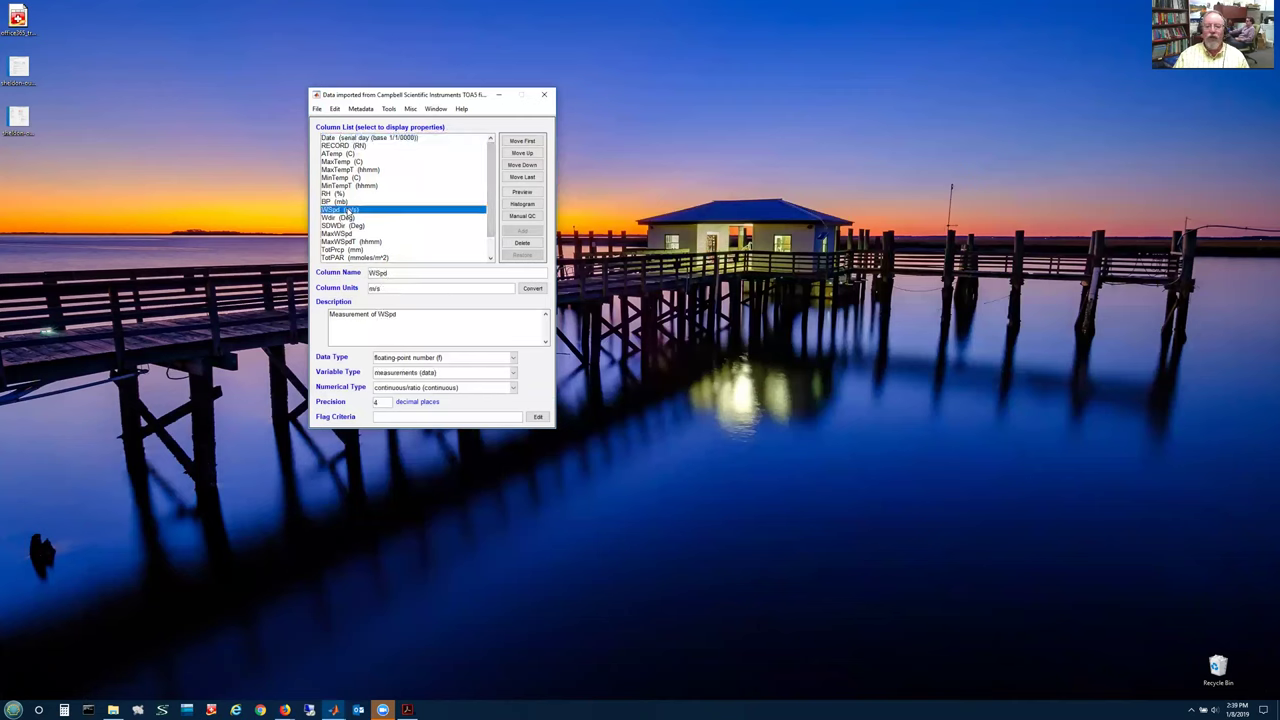
scroll(490, 178, down, 1)
scroll(490, 176, up, 1)
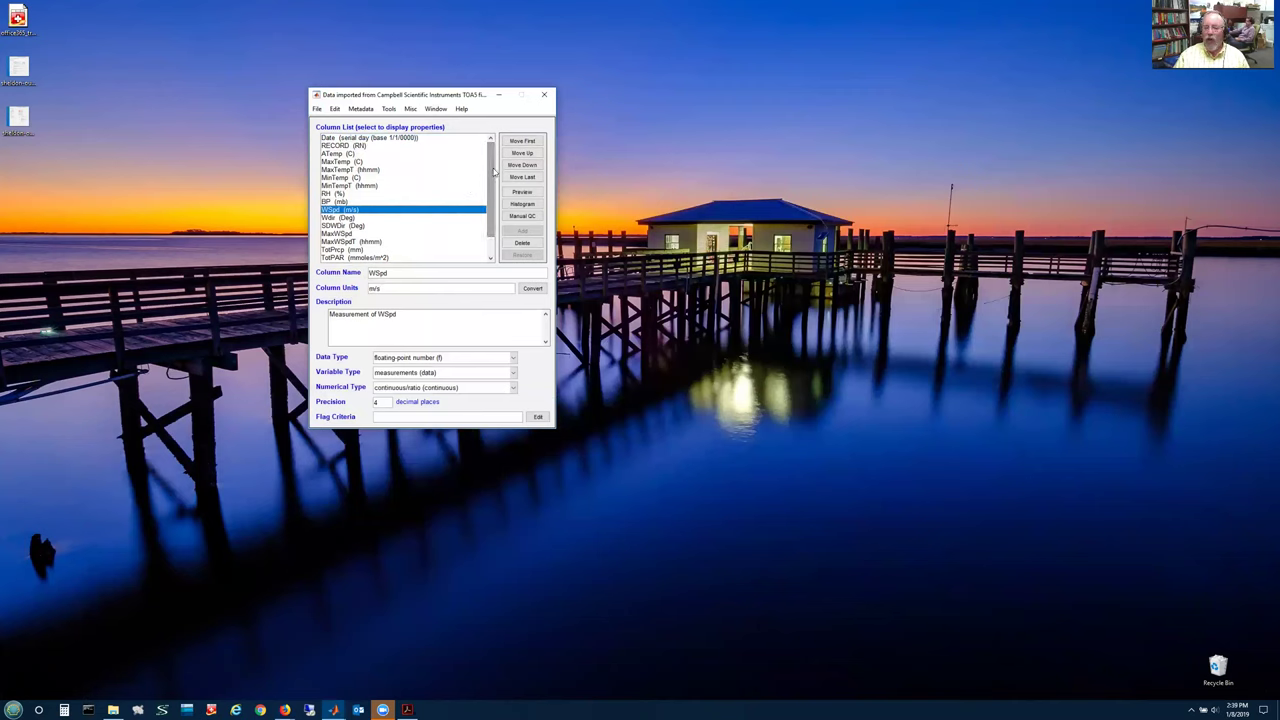
scroll(492, 174, down, 1)
scroll(490, 175, up, 1)
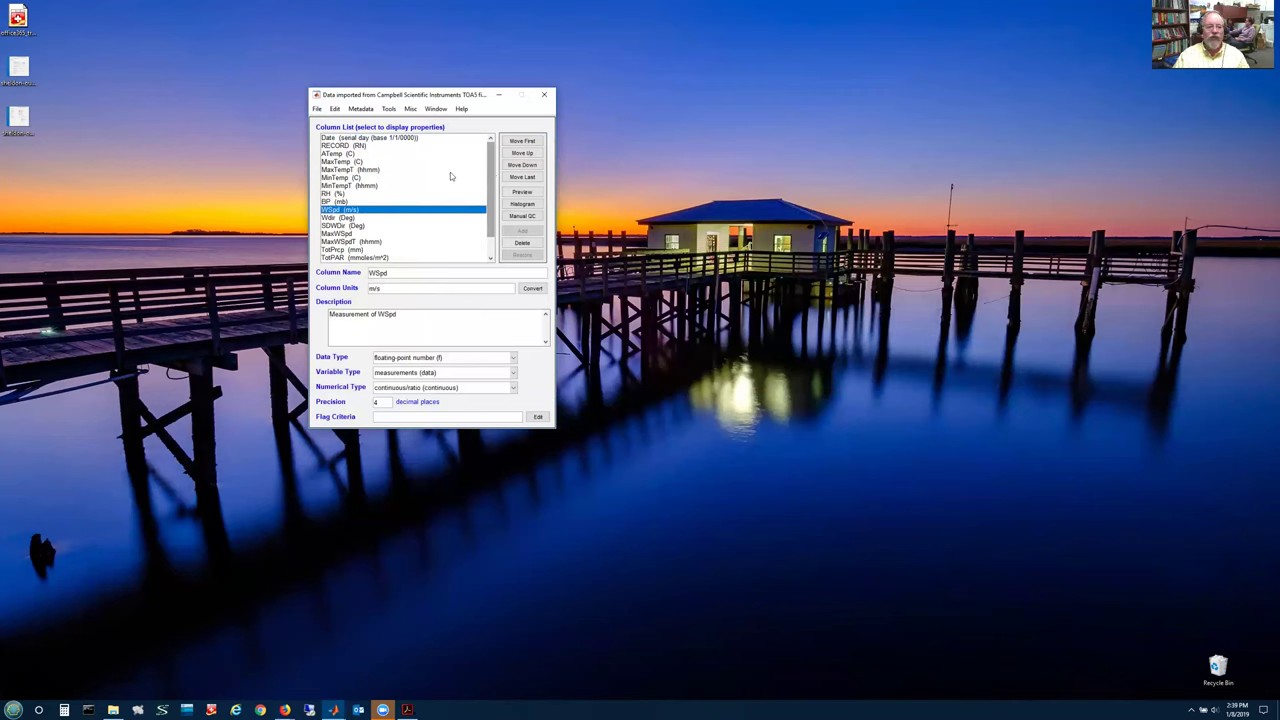
click(355, 170)
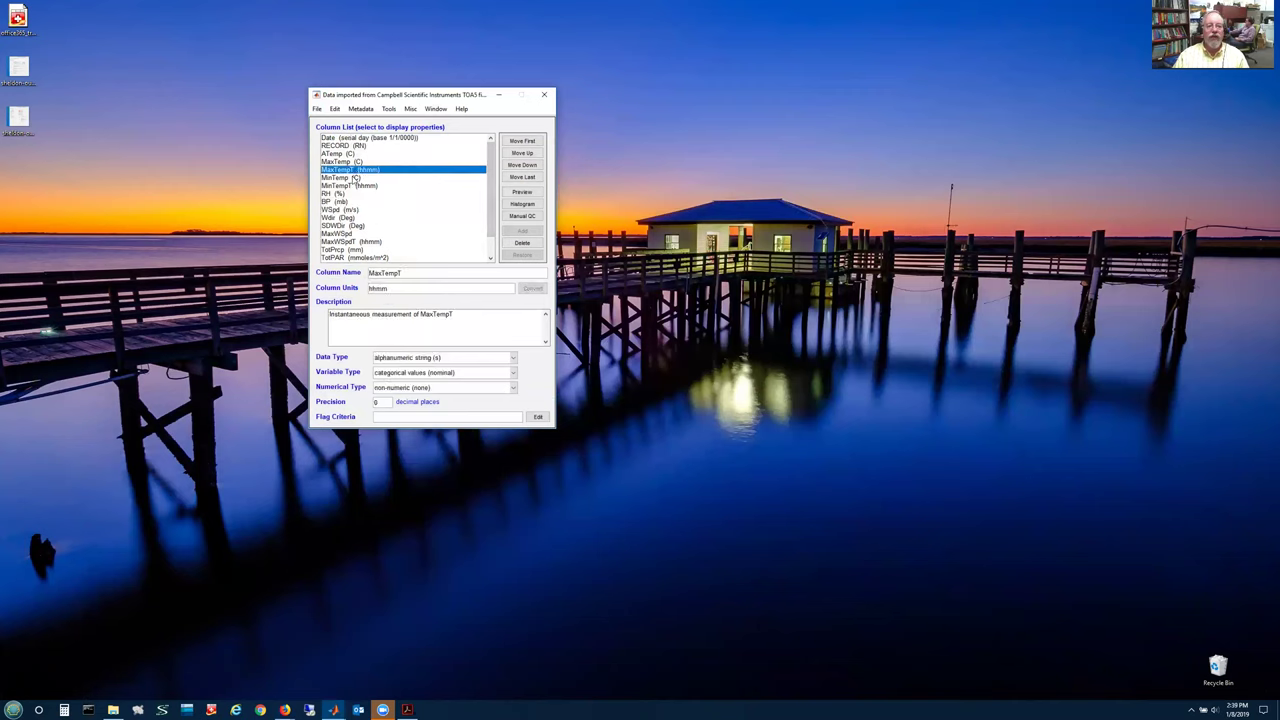
click(354, 178)
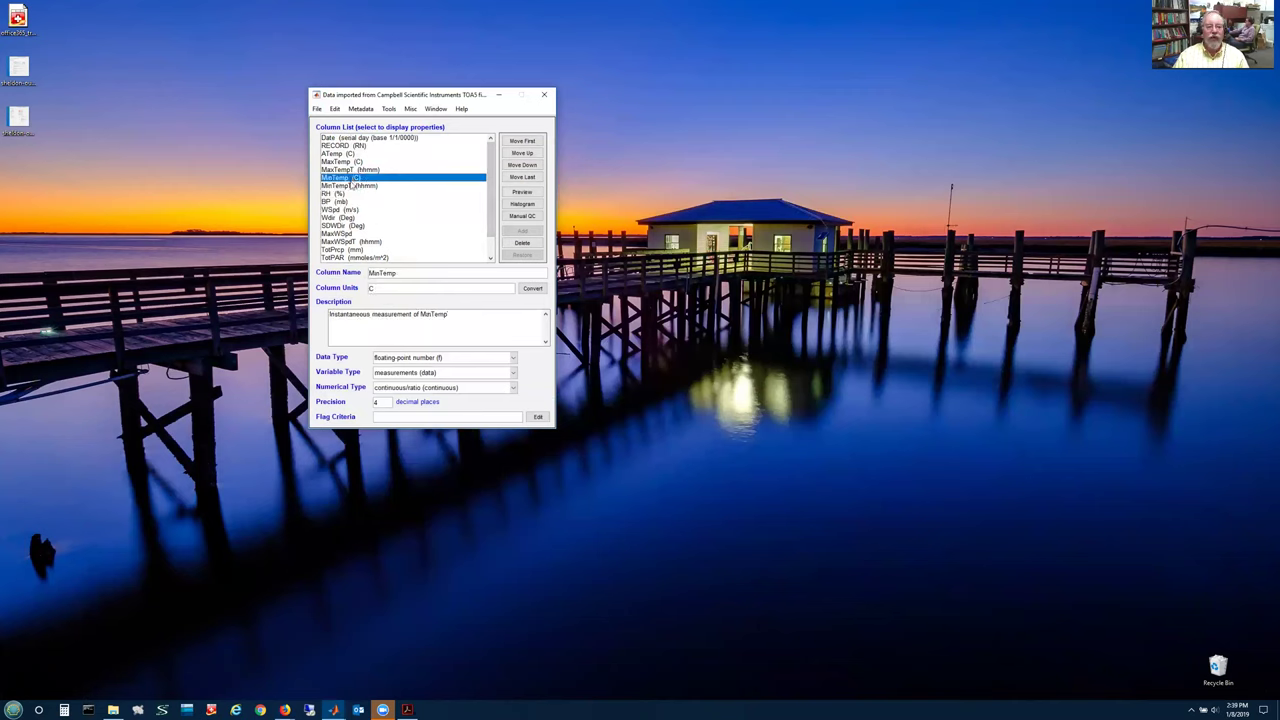
click(341, 194)
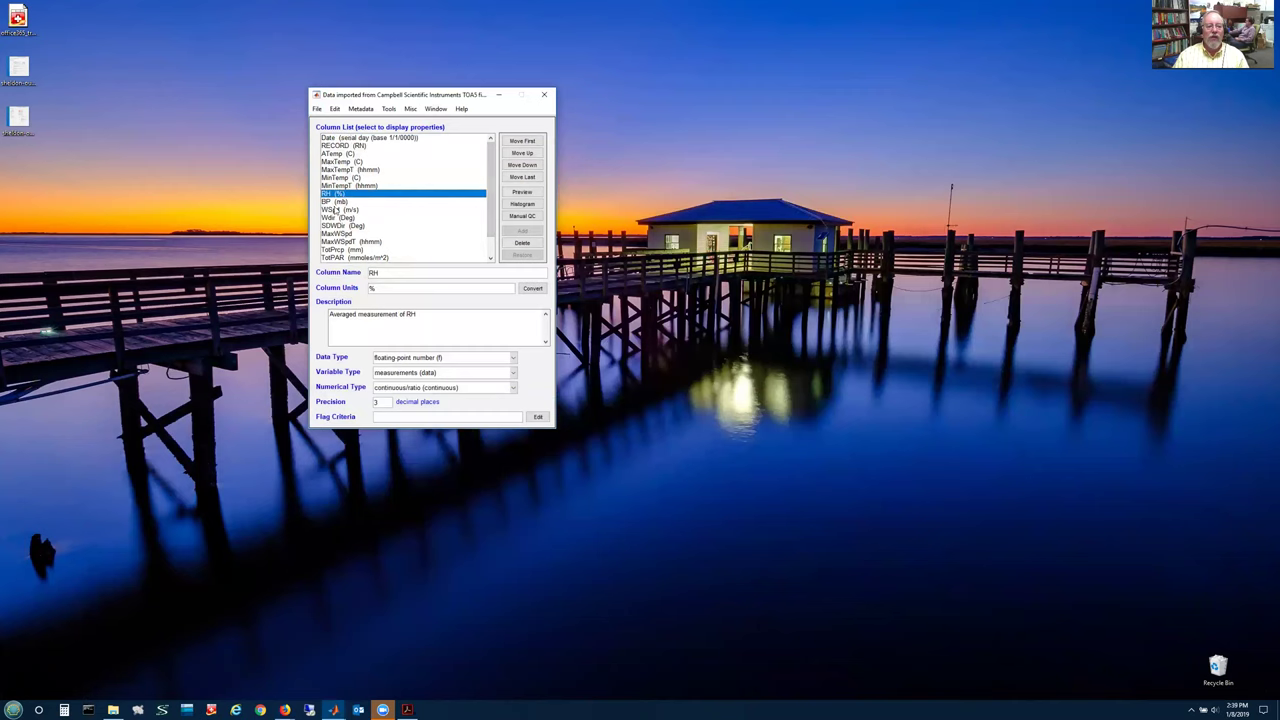
click(336, 210)
click(331, 226)
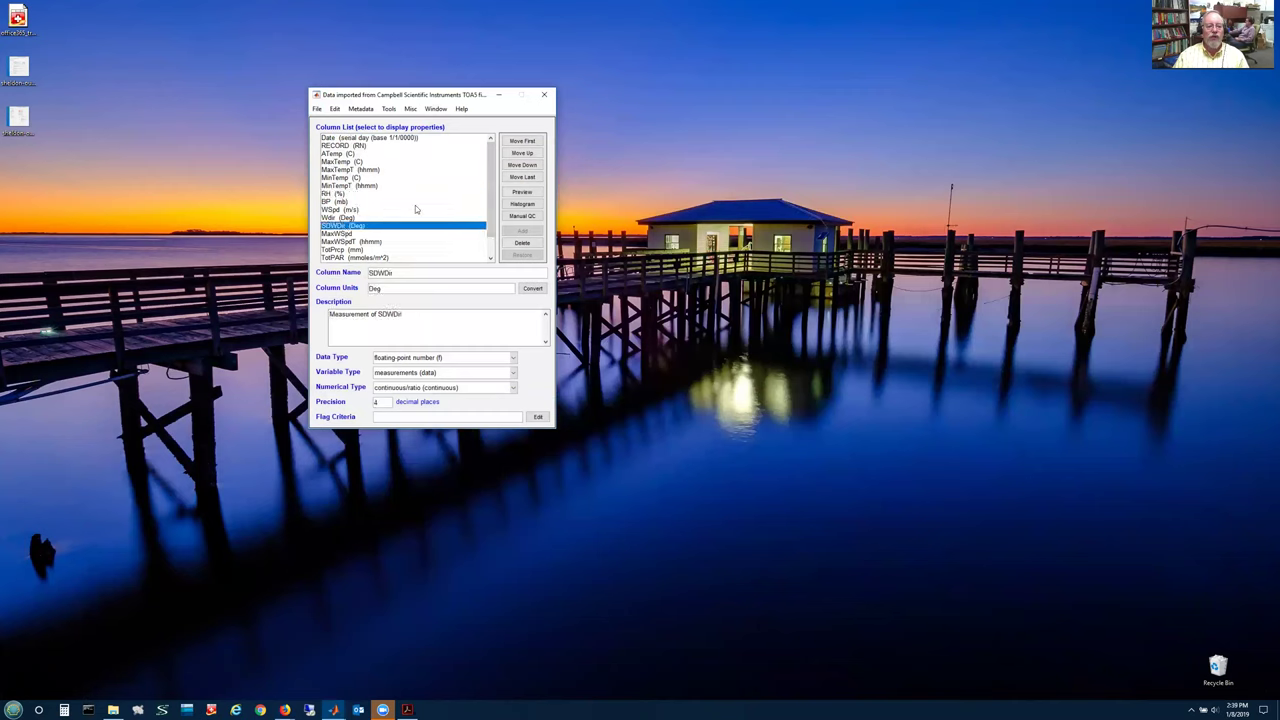
mouse_move(489, 150)
mouse_down()
mouse_move(489, 175)
mouse_move(489, 150)
mouse_up()
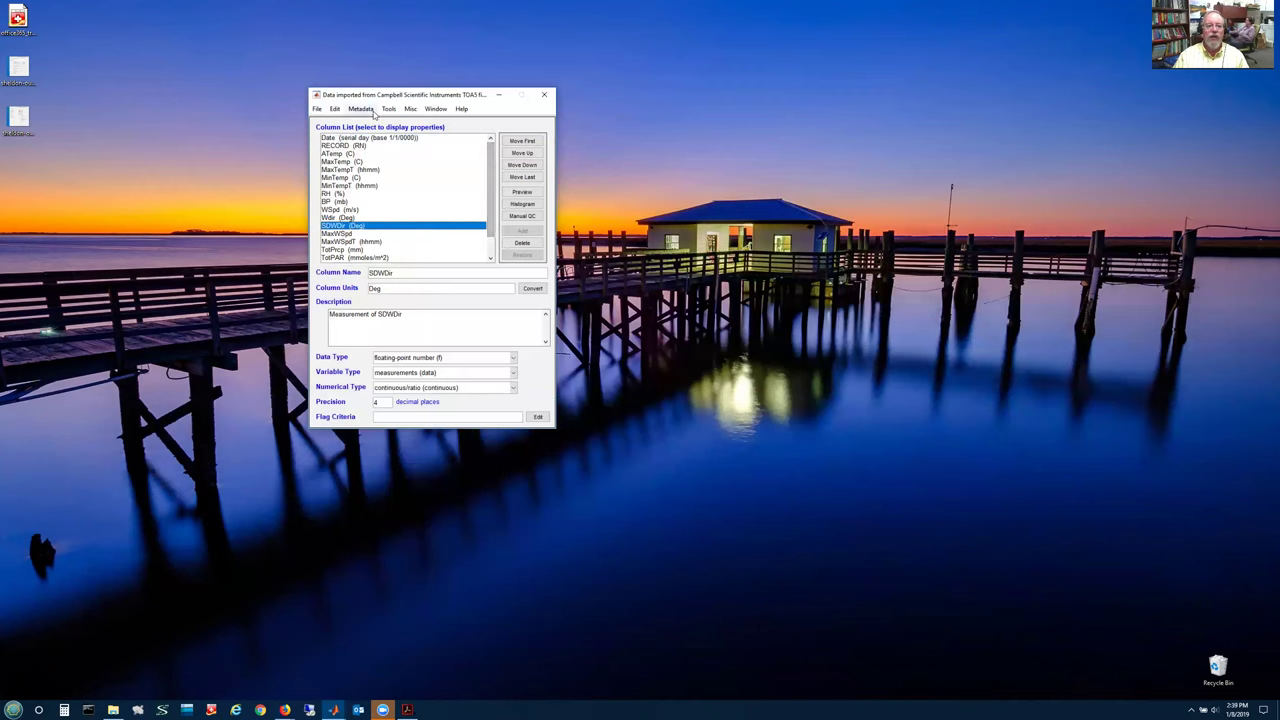
Review the data set's Standard GCE-LTER formatted metadata through the processing history and variable attributes, close it and reposition the editor.
click(375, 112)
mouse_move(440, 146)
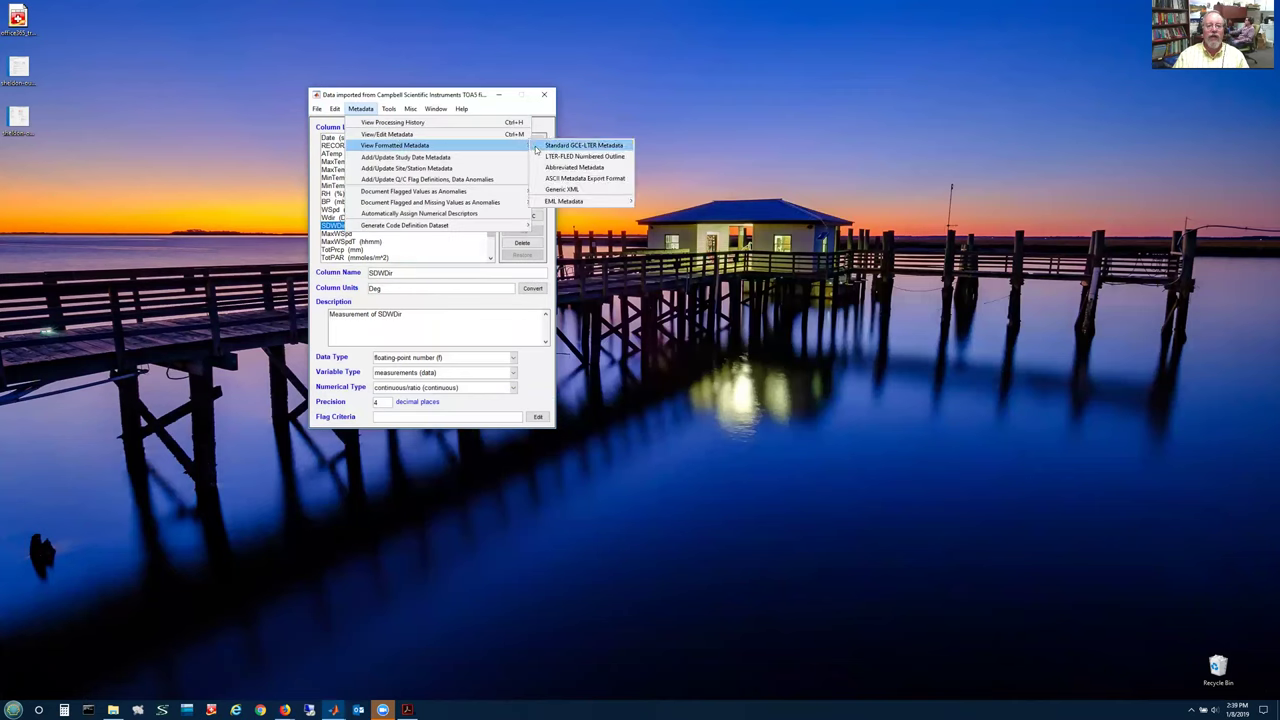
click(540, 144)
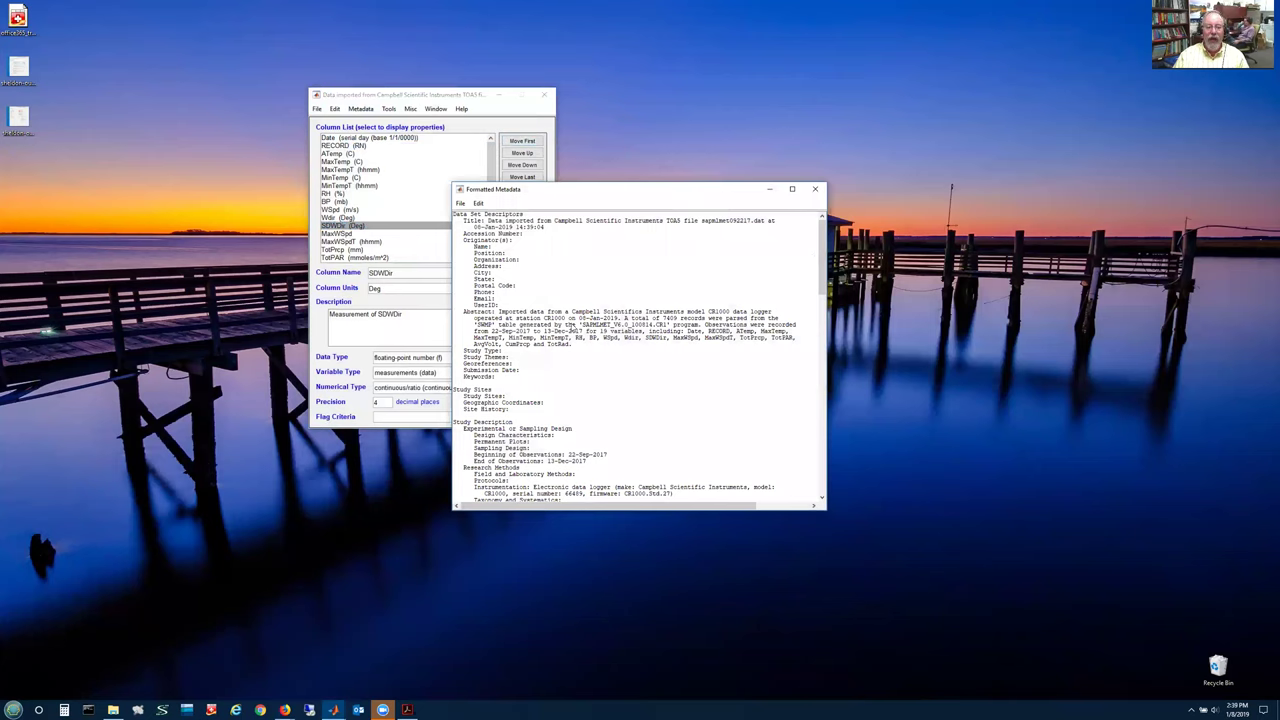
drag(818, 250, 815, 388)
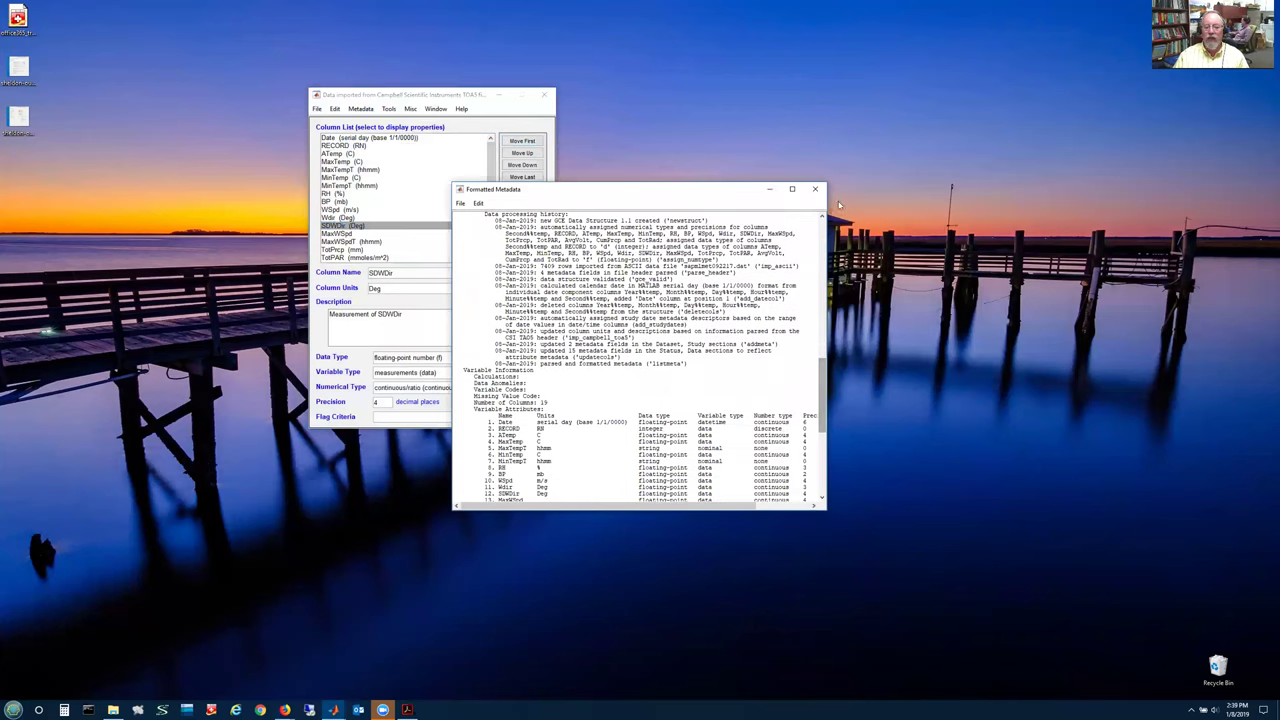
click(816, 190)
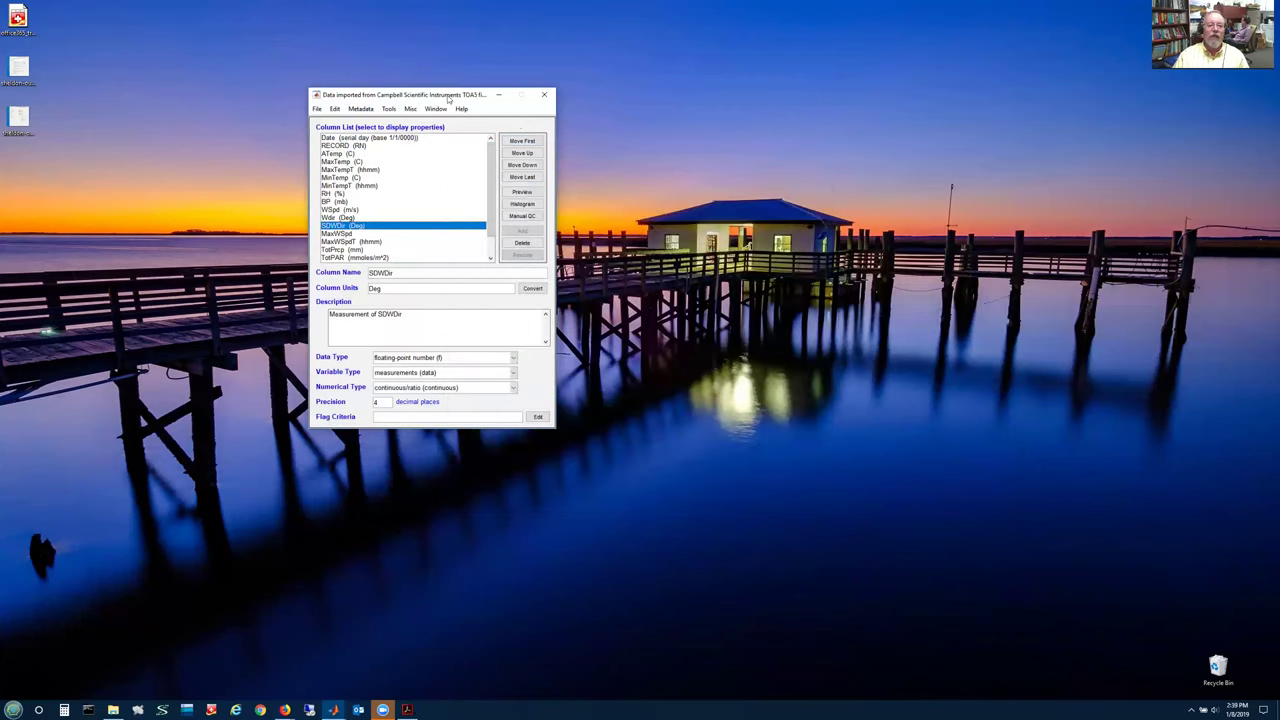
drag(443, 94, 311, 70)
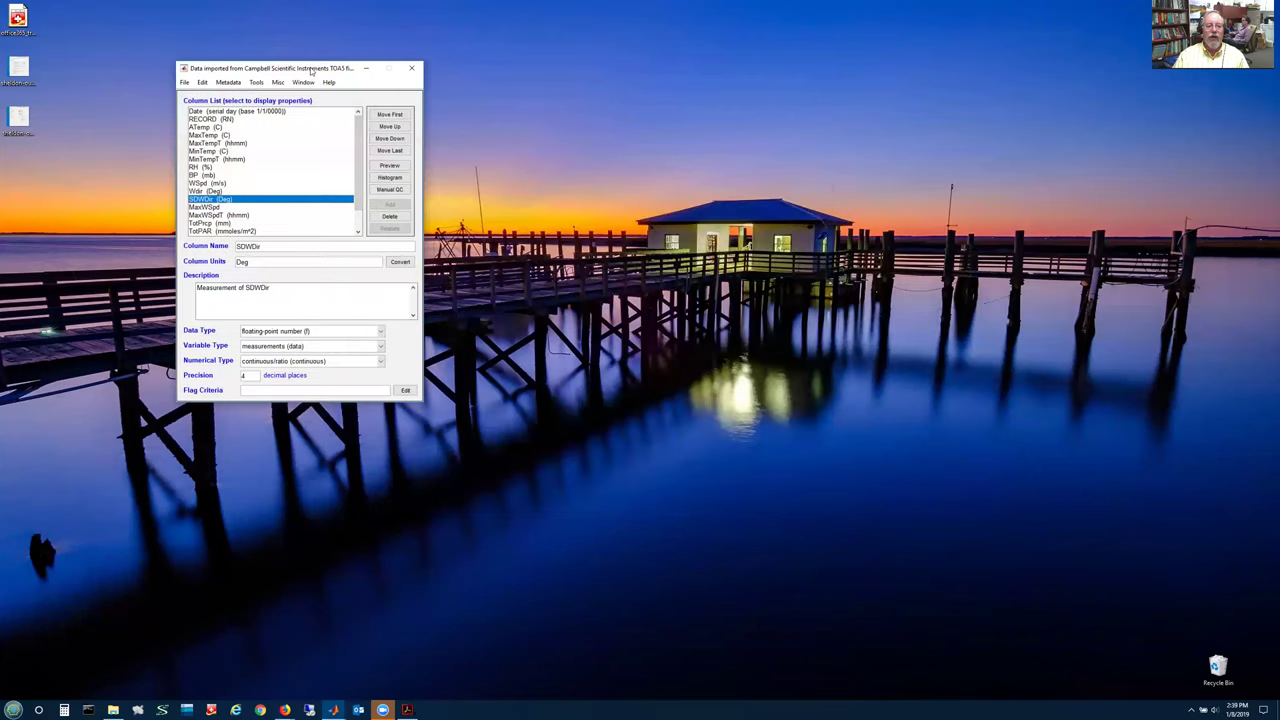
Open a second, empty data structure editor window and place it beside the generic-template import.
click(304, 83)
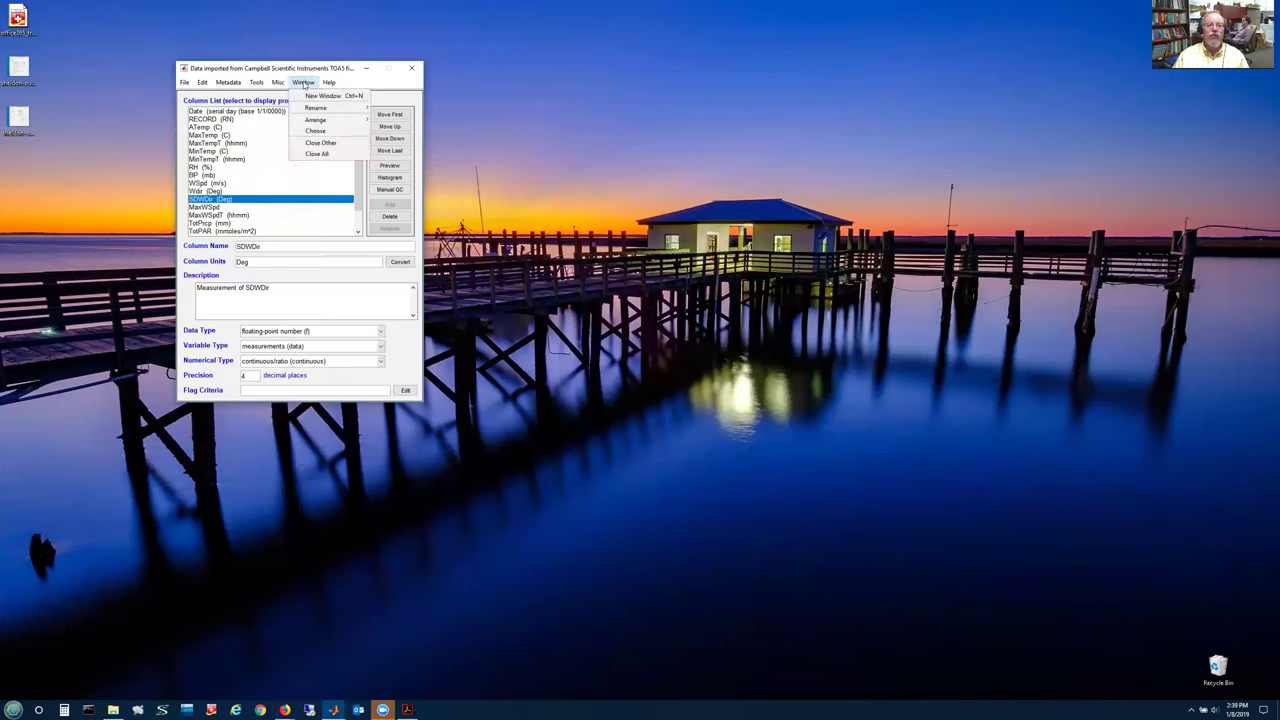
click(309, 96)
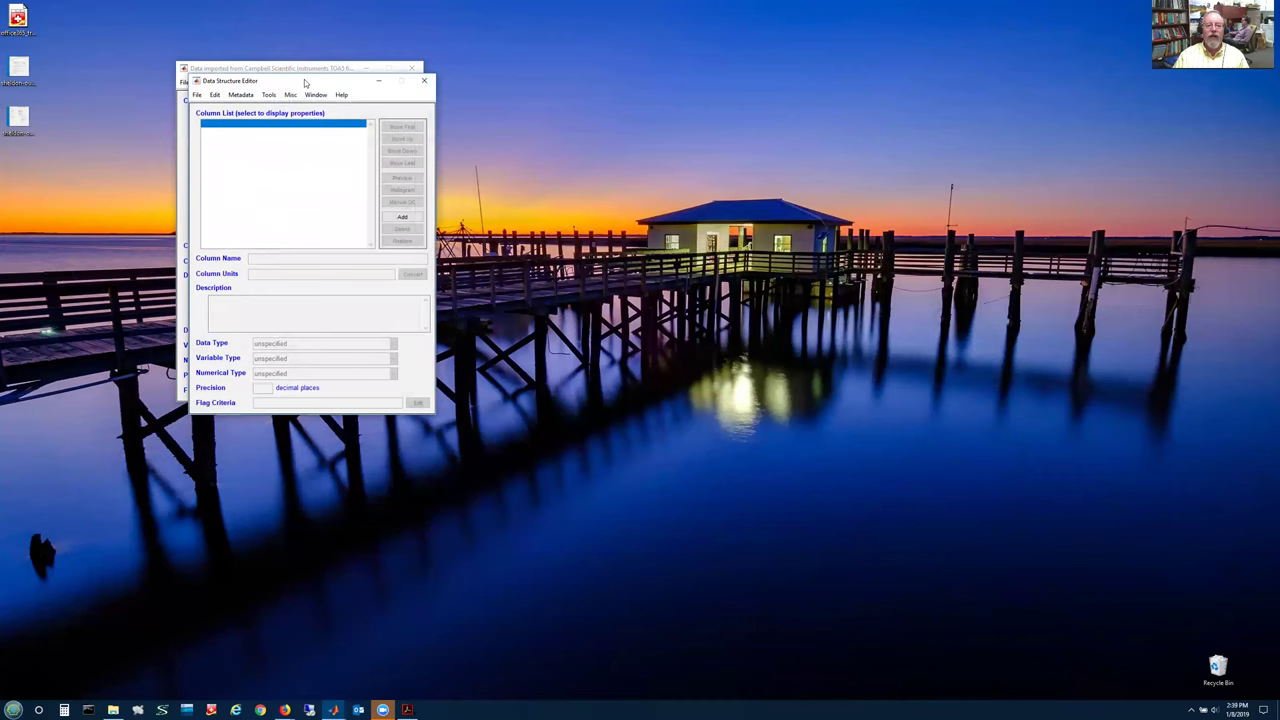
drag(306, 83, 548, 71)
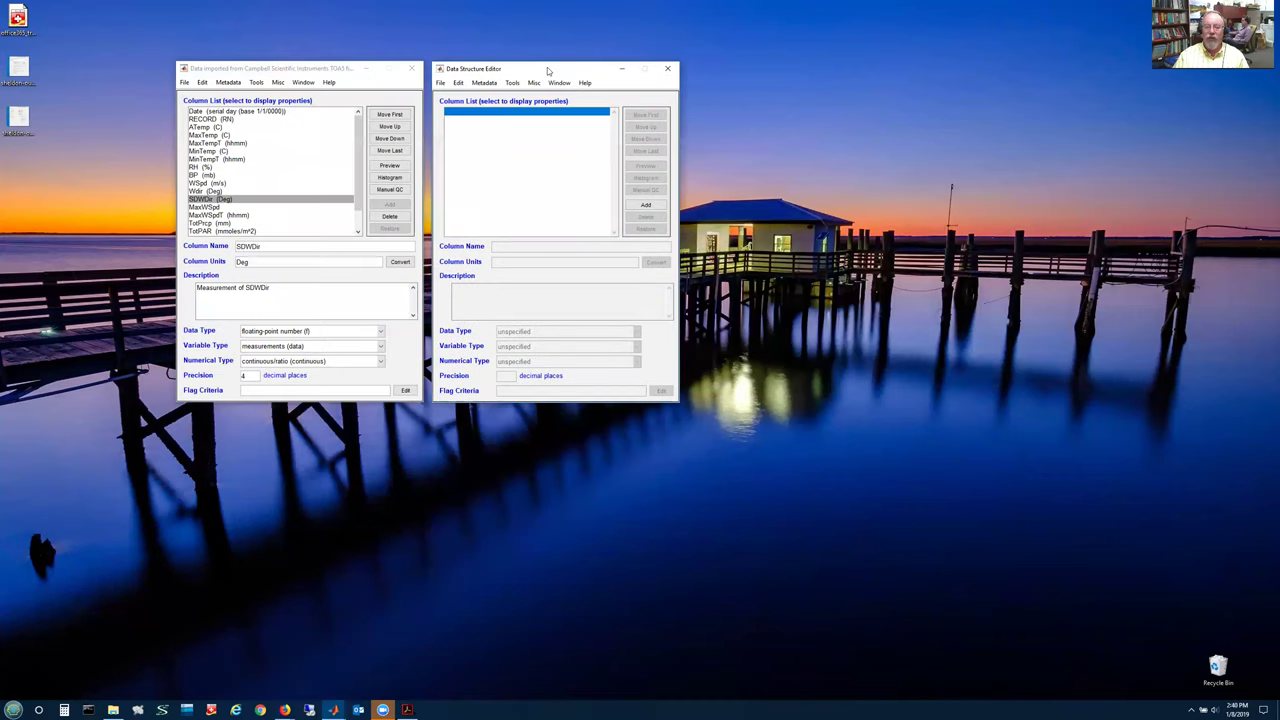
Import sapmlmet092217.dat into the empty editor as Campbell Scientific TOA5 data using the Marsh Landing CR1000 data option.
click(440, 83)
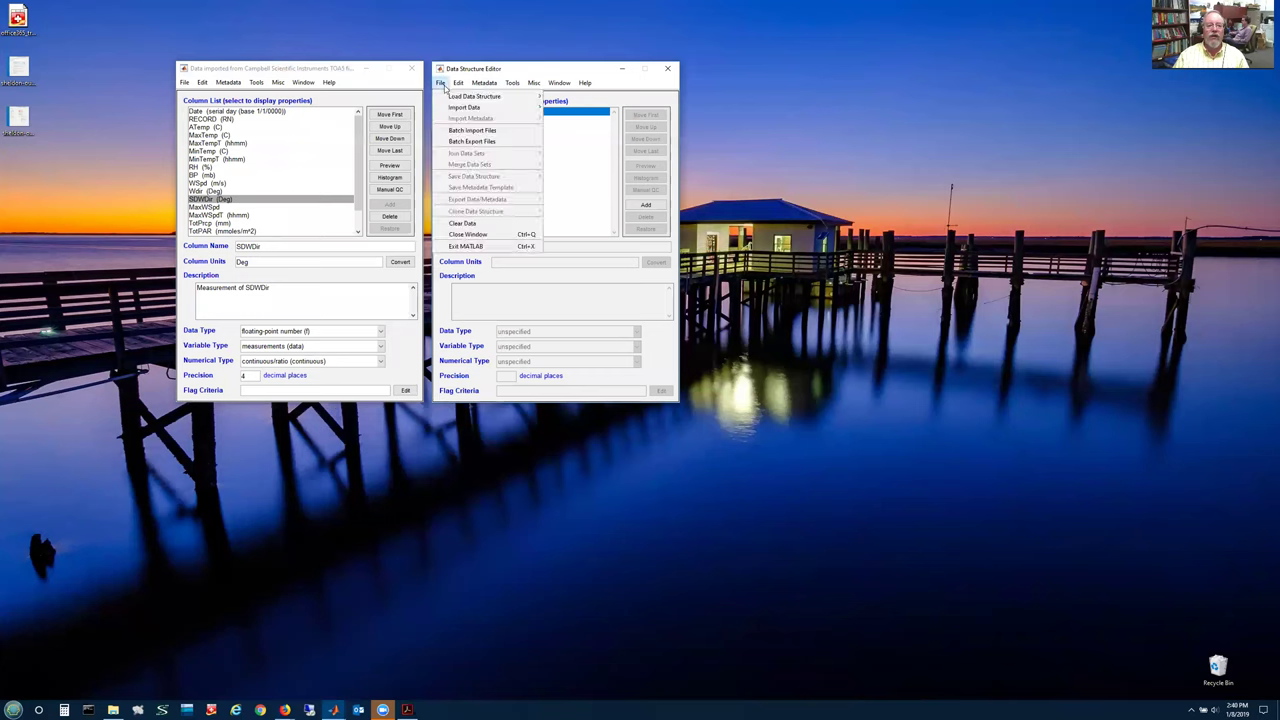
mouse_move(464, 107)
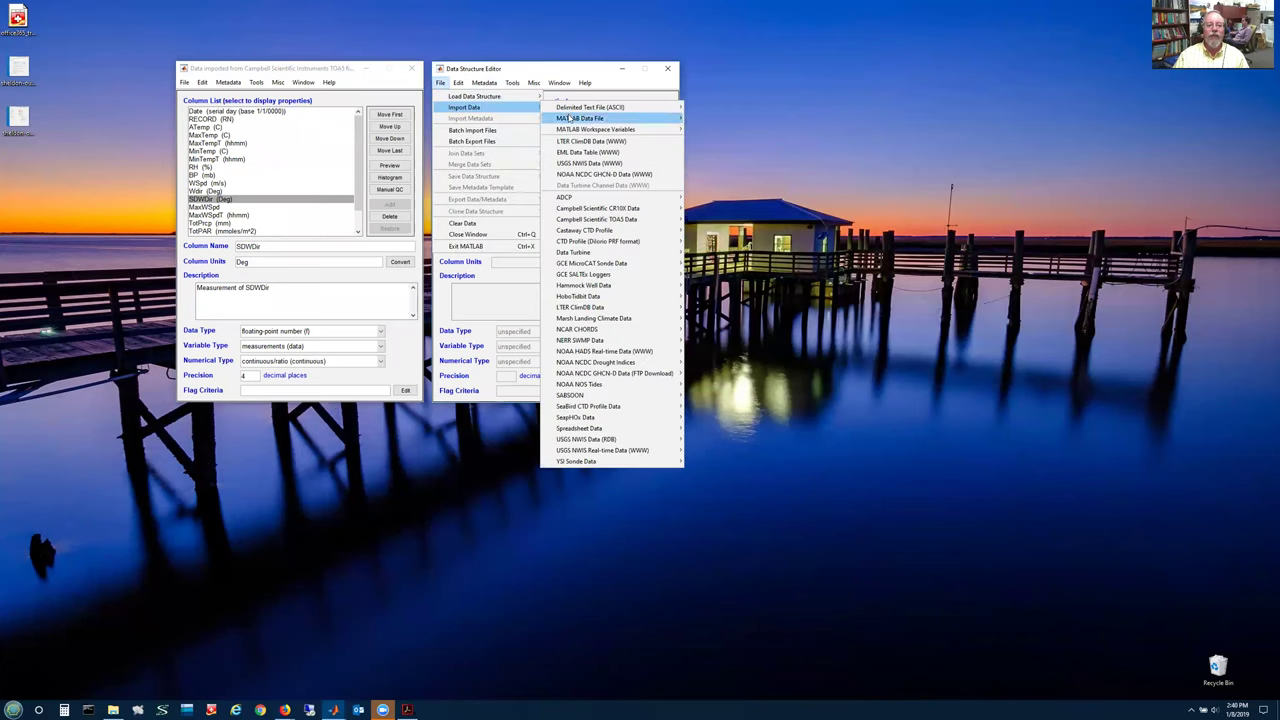
mouse_move(620, 219)
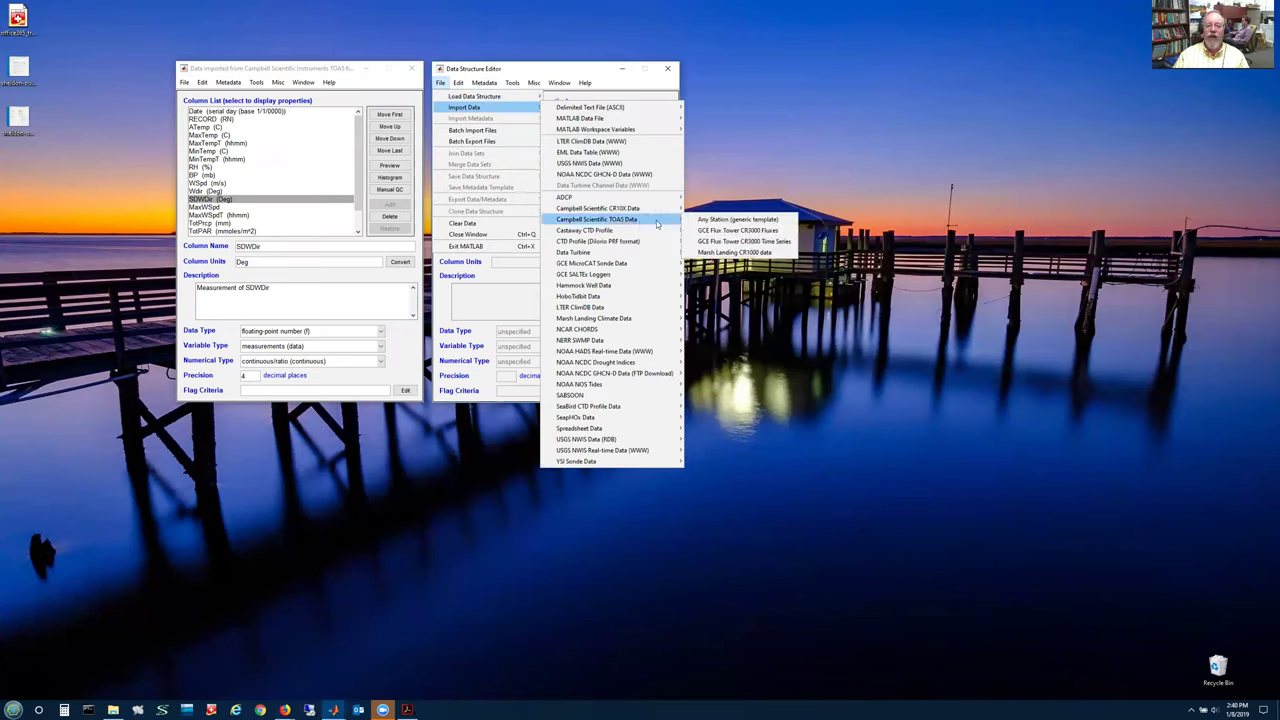
click(733, 253)
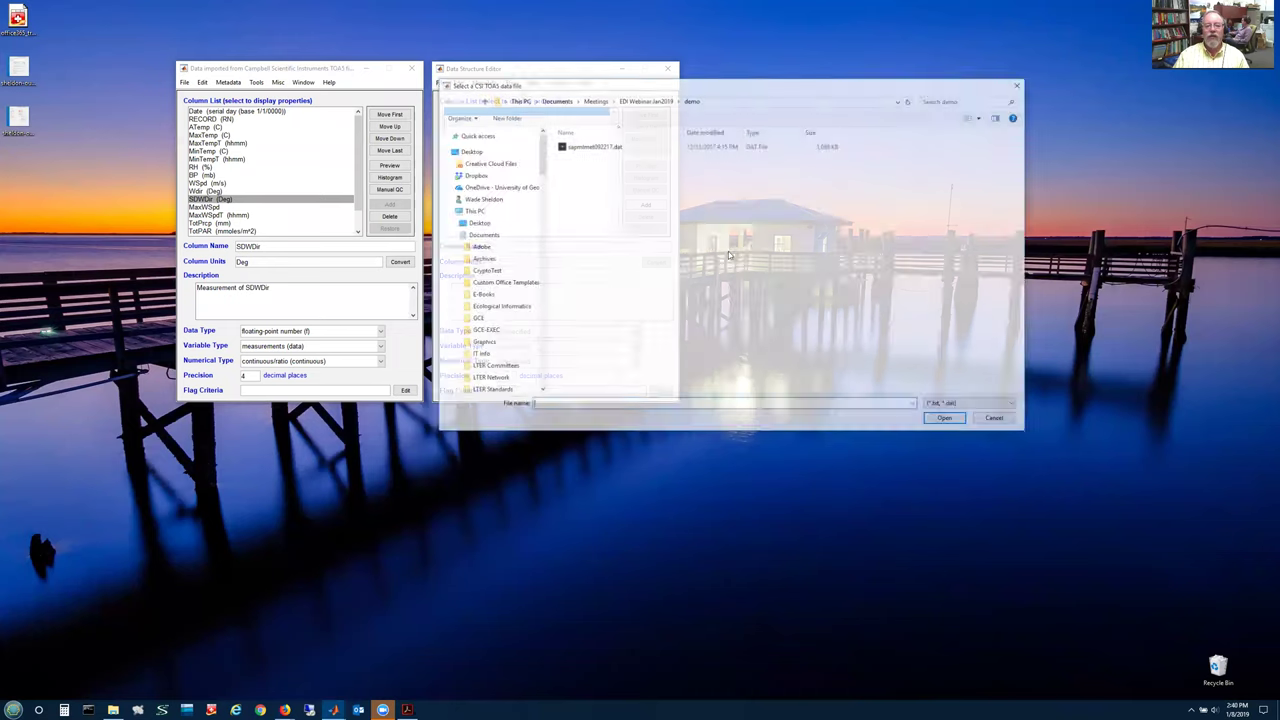
double_click(603, 147)
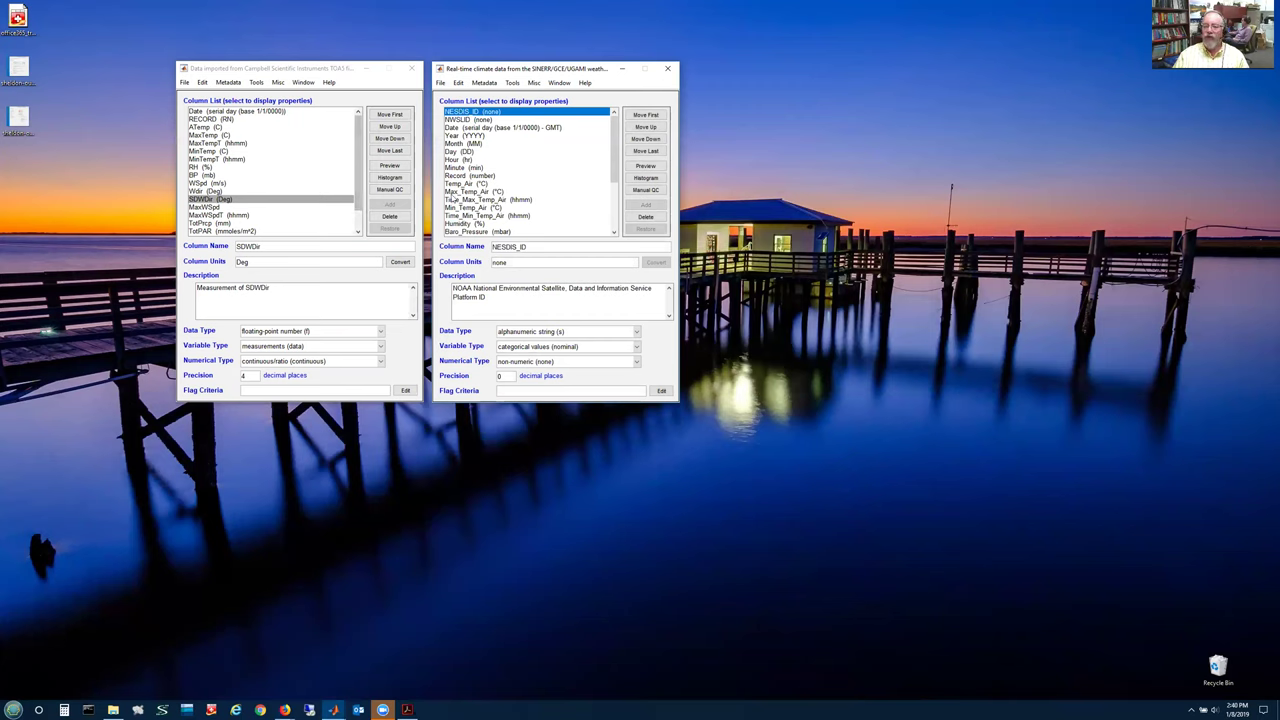
Review the properties of the Temp_Air and Max_Temp_Air columns and examine the Q/C flag criteria of Max_Temp_Air.
click(457, 185)
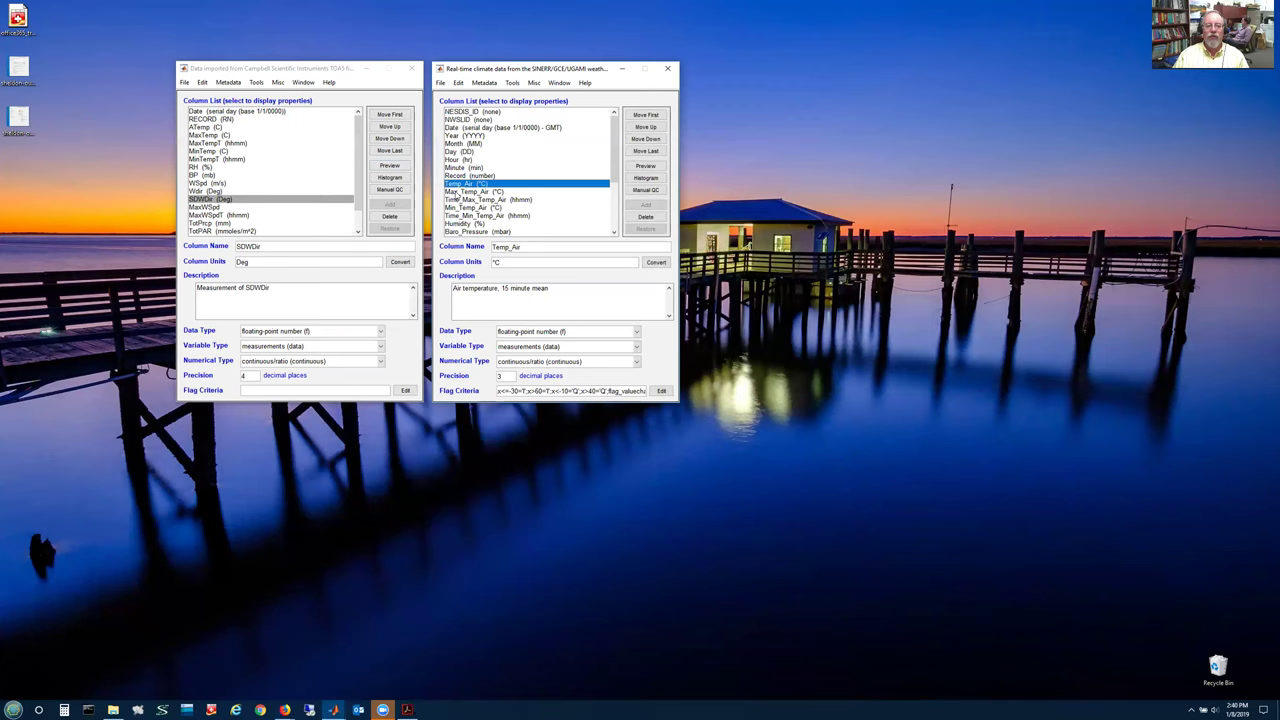
click(455, 193)
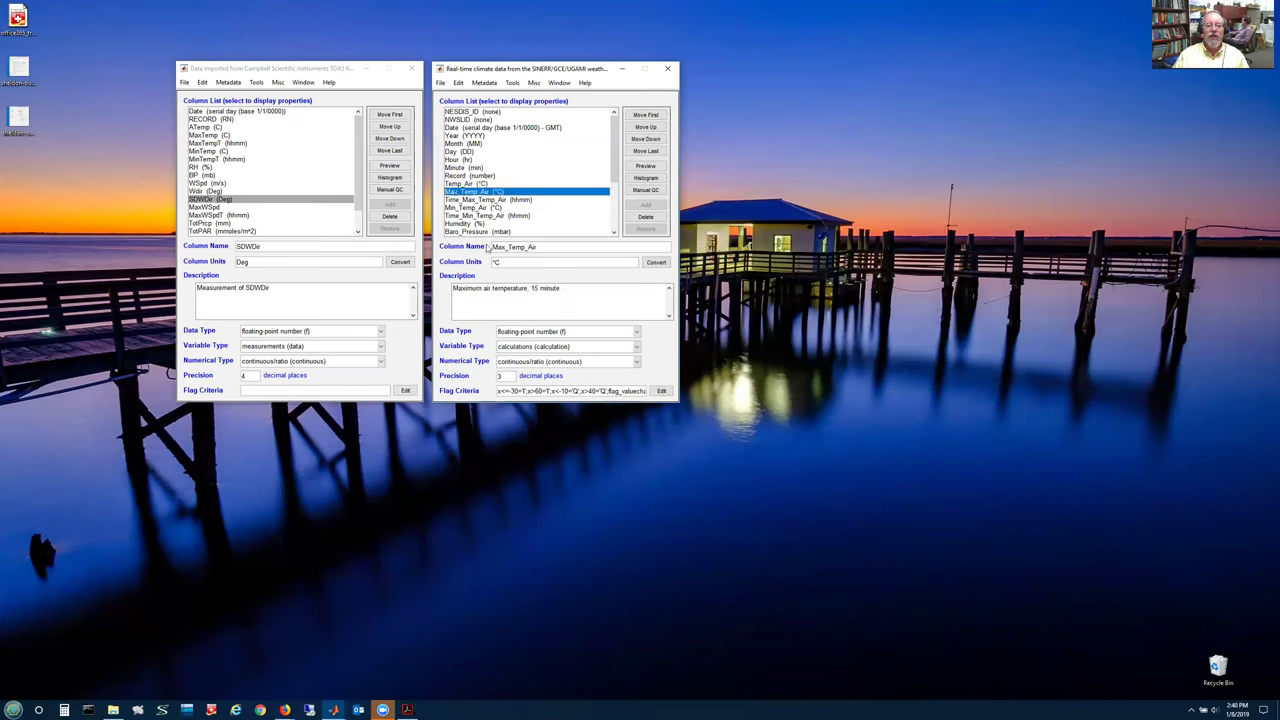
click(661, 391)
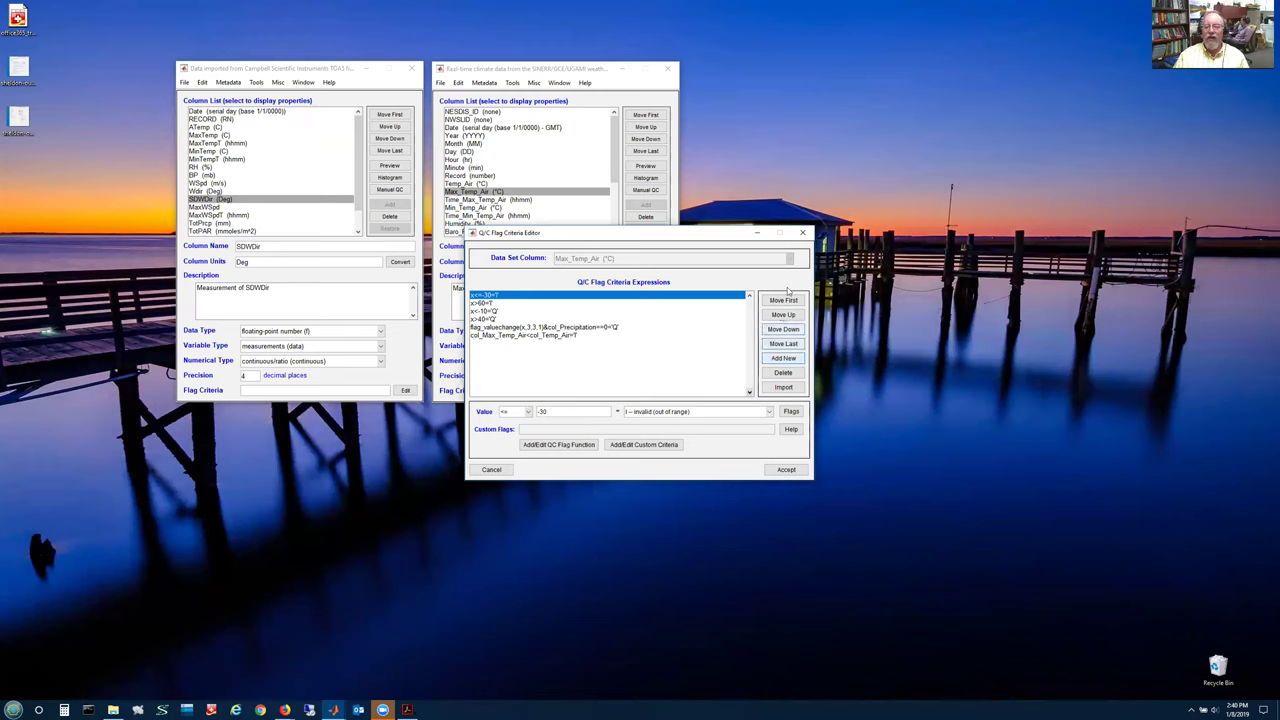
click(802, 232)
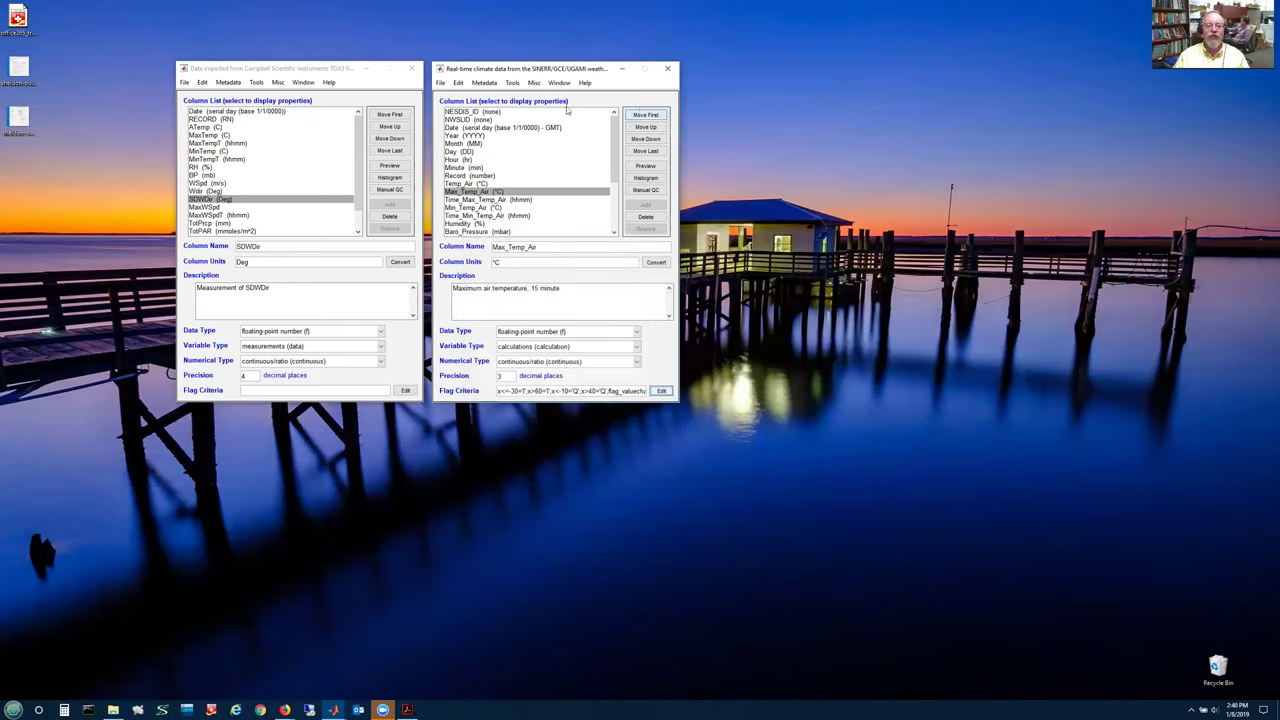
Review the Marsh Landing data set's Standard GCE-LTER formatted metadata and close it.
click(484, 82)
mouse_move(527, 120)
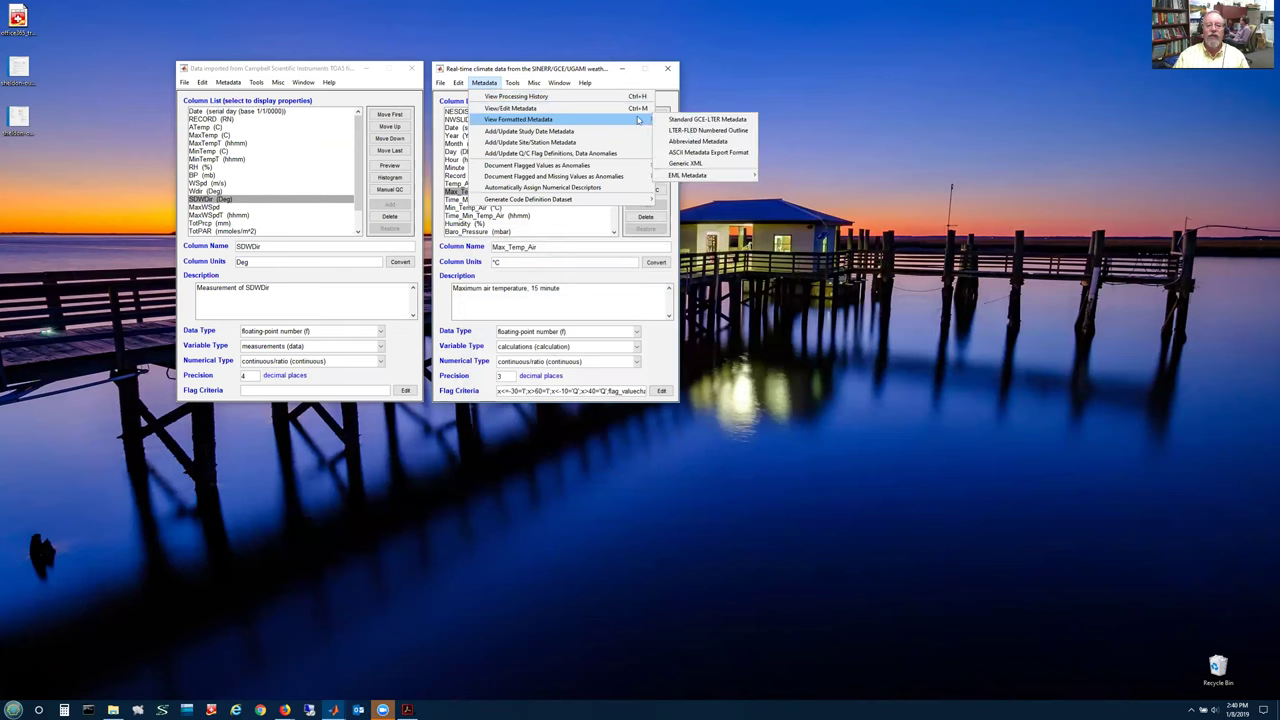
click(665, 119)
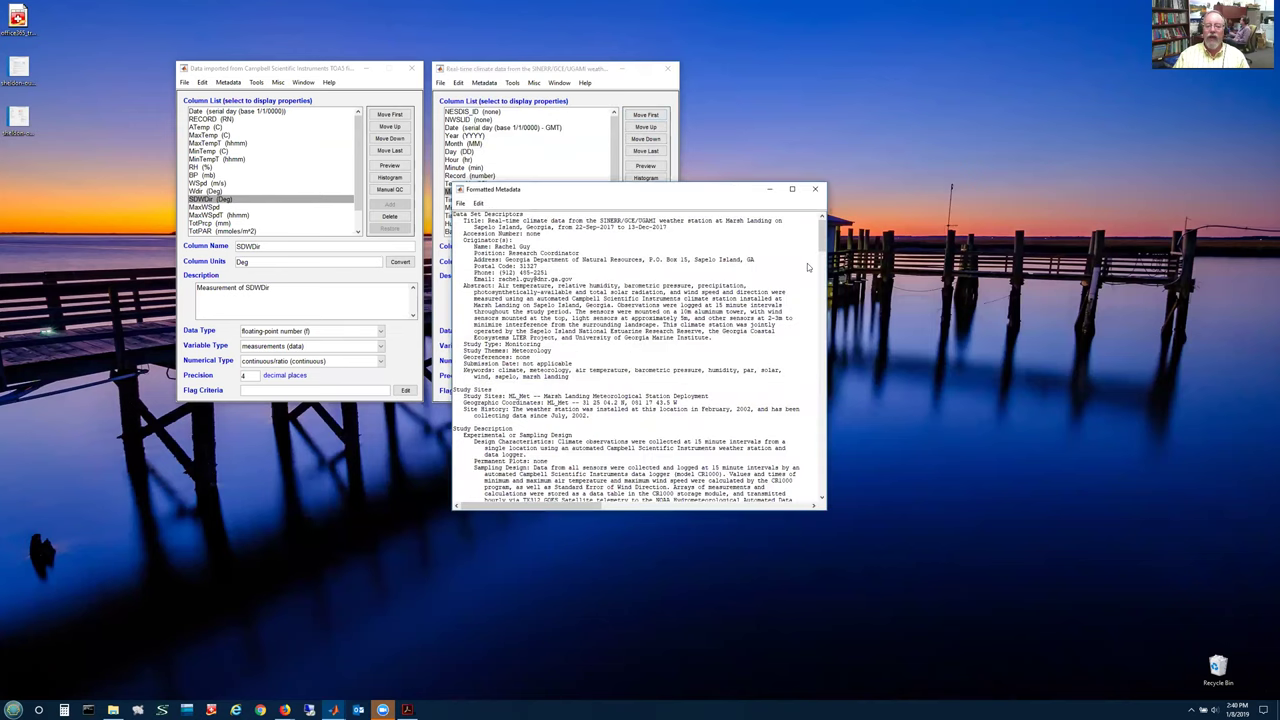
drag(824, 241, 823, 293)
click(815, 189)
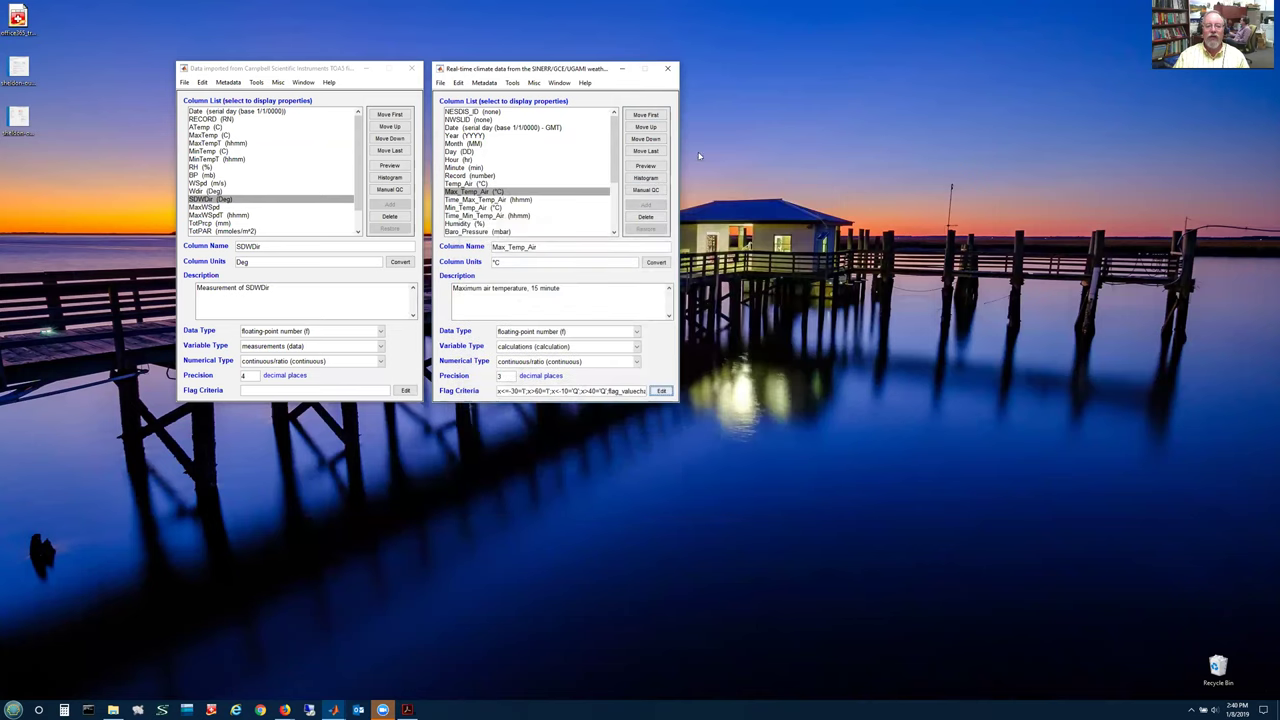
Preview the data set's EML metadata with units mapped to the unit dictionary, review it through the end and close it.
click(484, 82)
mouse_move(514, 121)
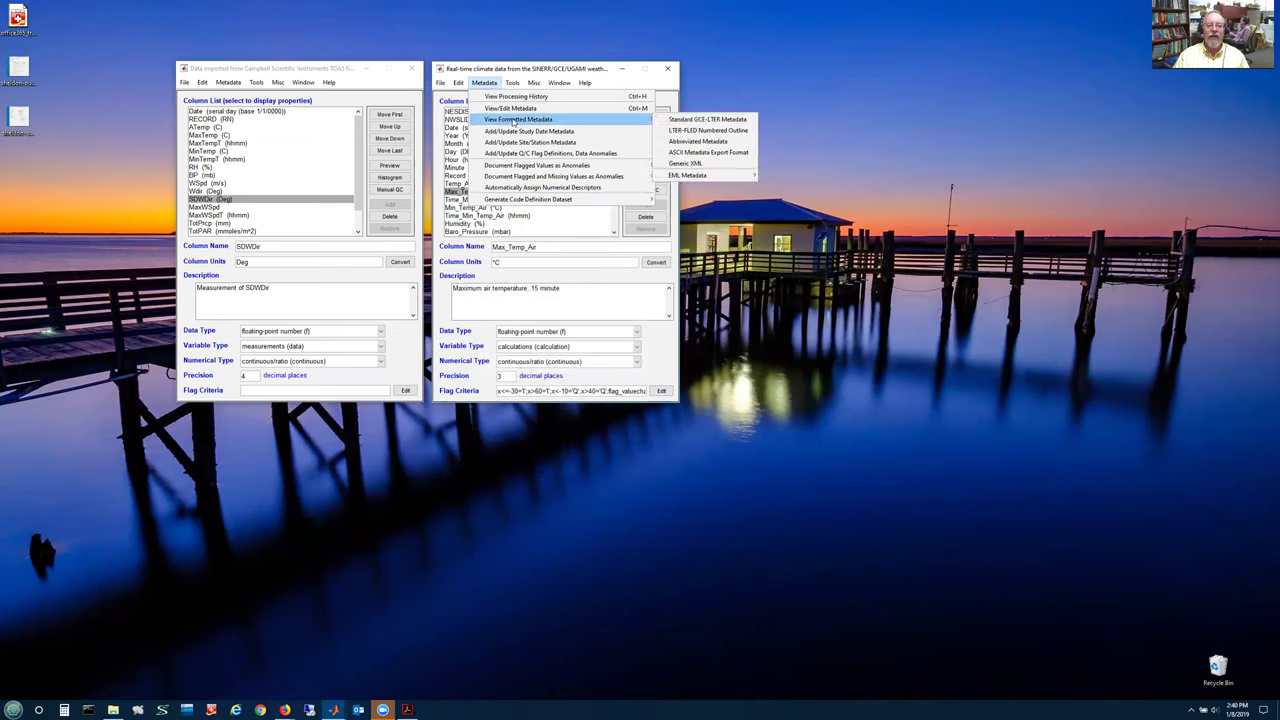
mouse_move(703, 177)
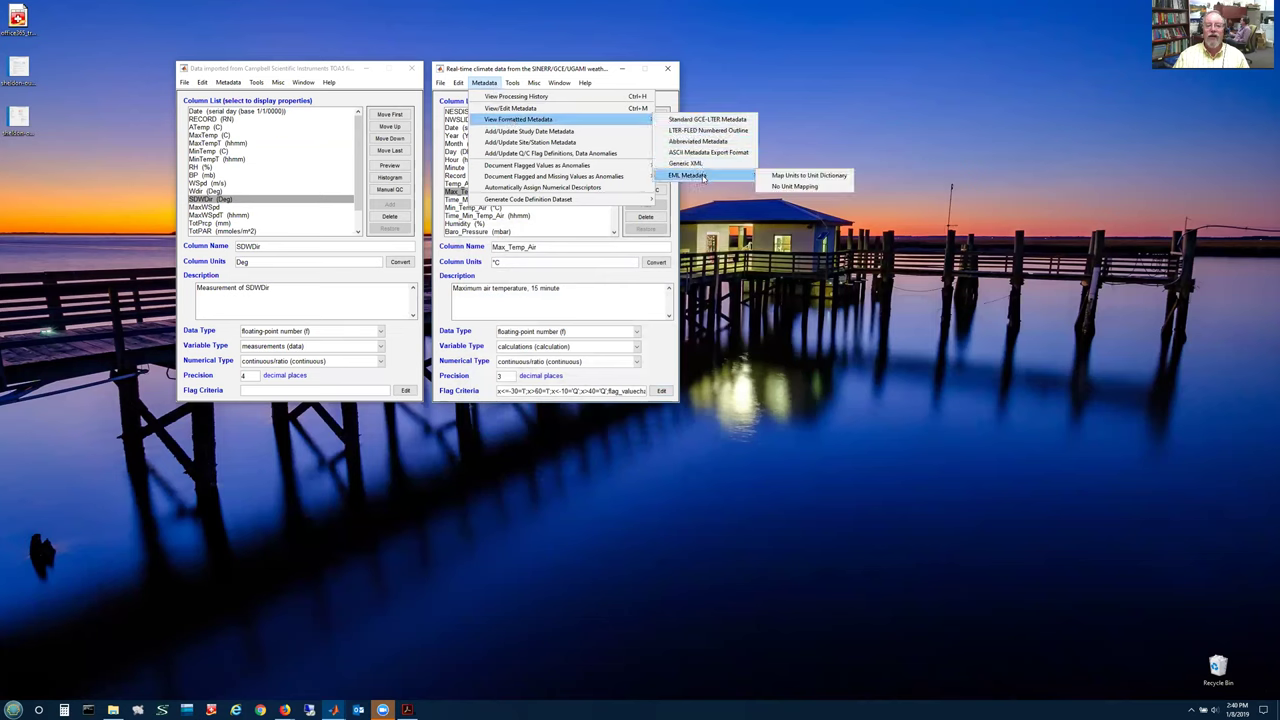
click(770, 180)
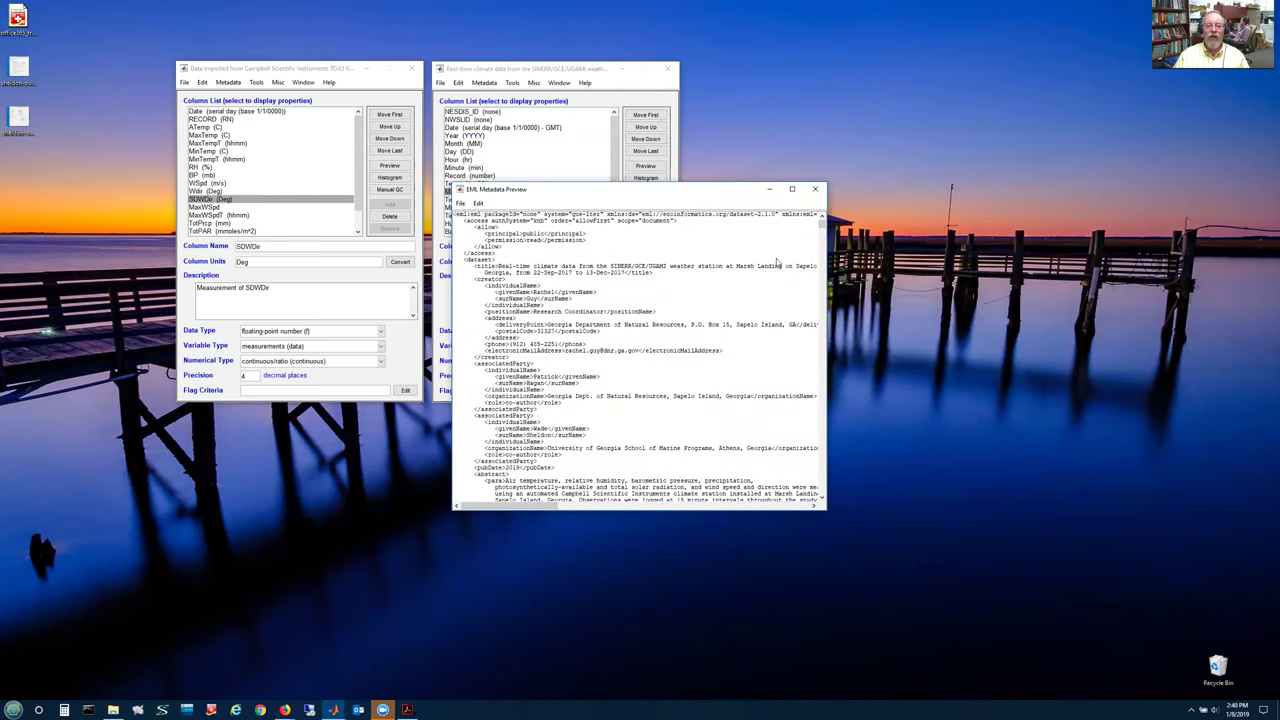
drag(822, 229, 832, 498)
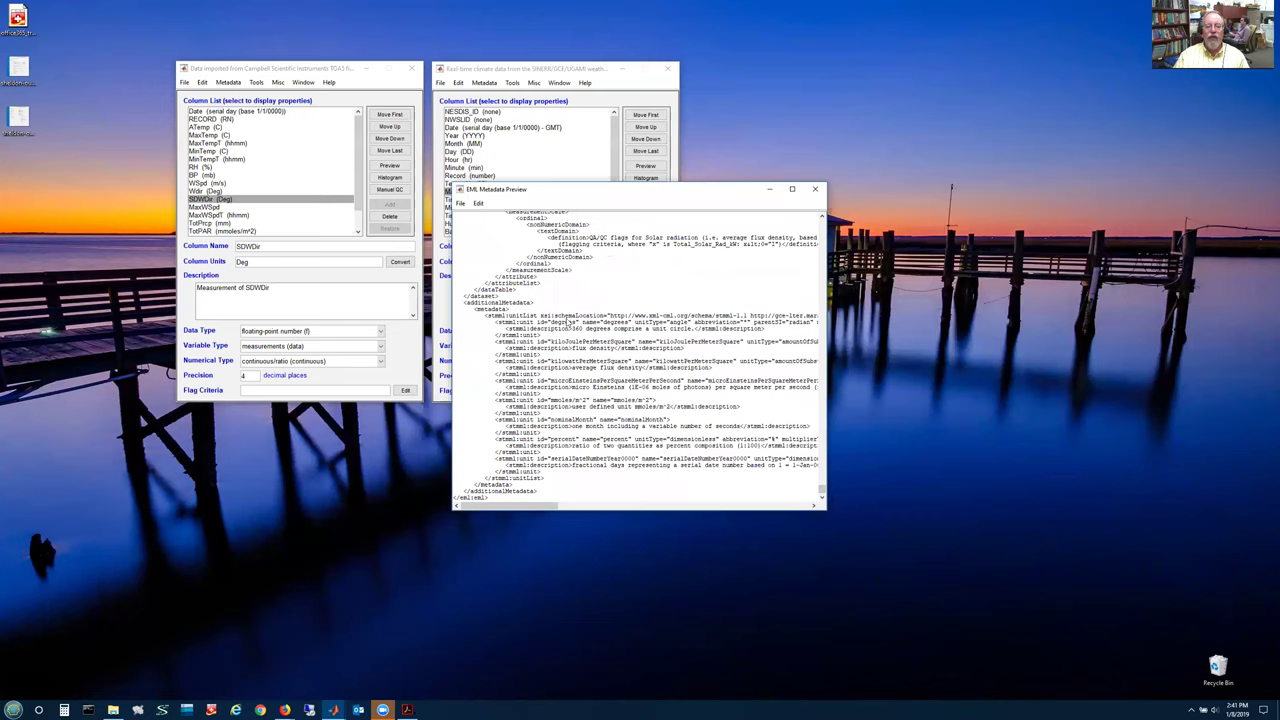
click(815, 189)
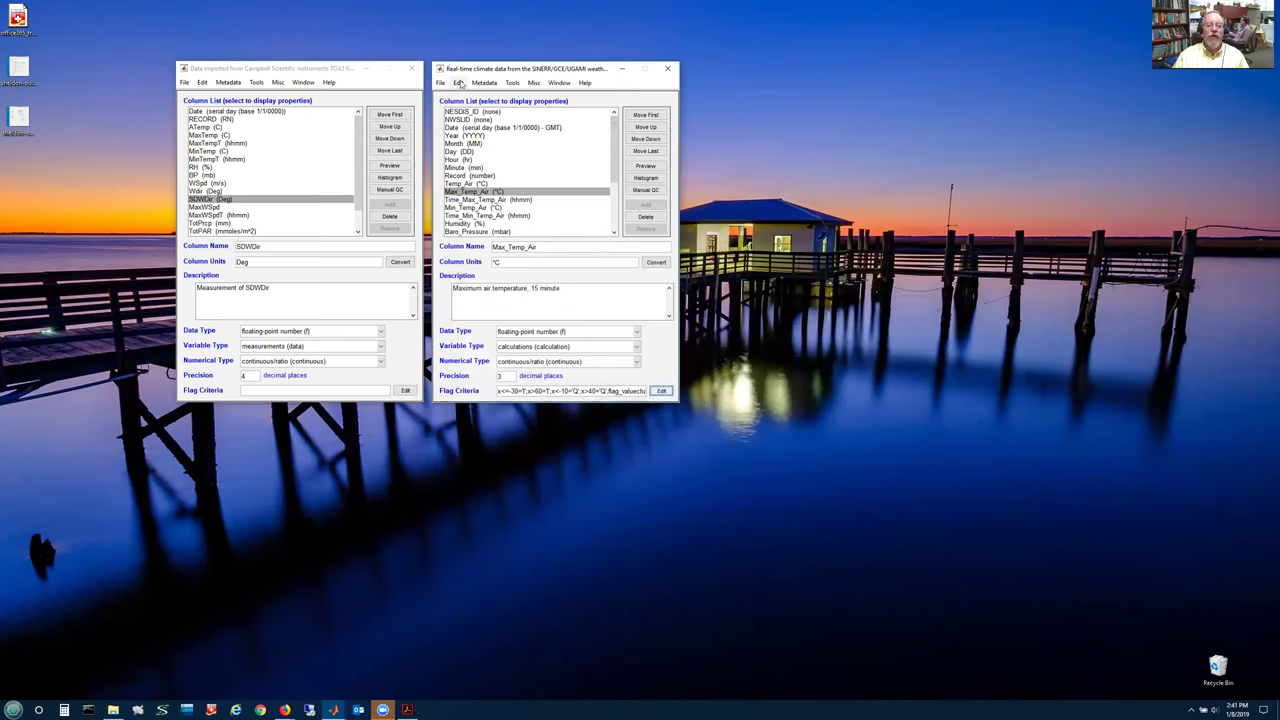
Open the Marsh Landing data in the Data Editor grid, reposition it and select records 7, 9 and 11.
click(461, 84)
click(467, 104)
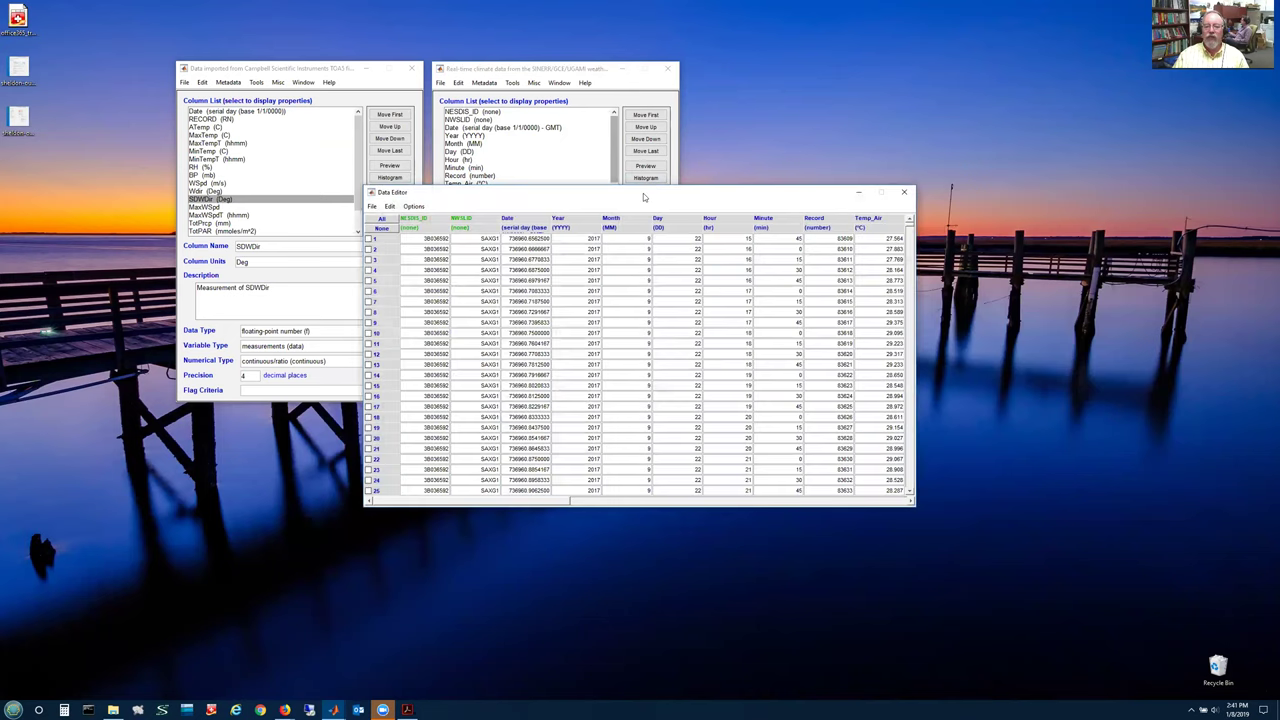
drag(640, 192, 620, 185)
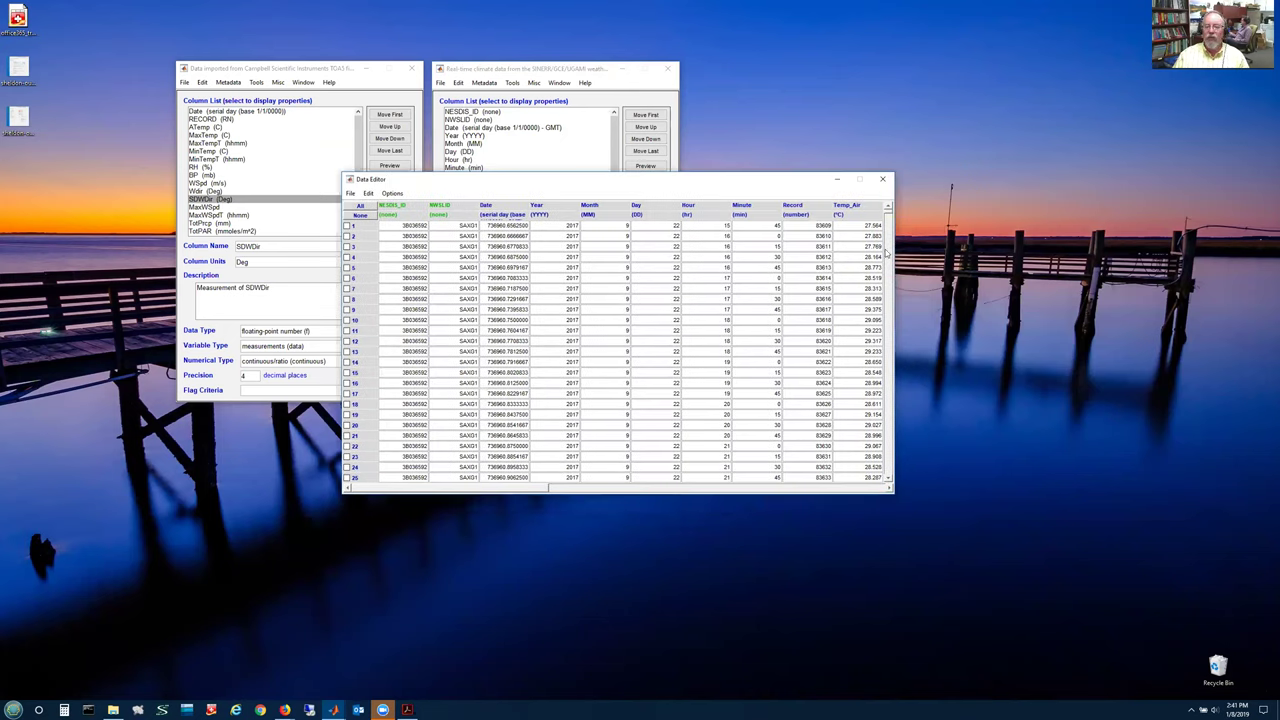
mouse_move(887, 213)
mouse_down()
mouse_move(888, 246)
mouse_move(887, 208)
mouse_up()
click(366, 311)
click(357, 331)
click(362, 289)
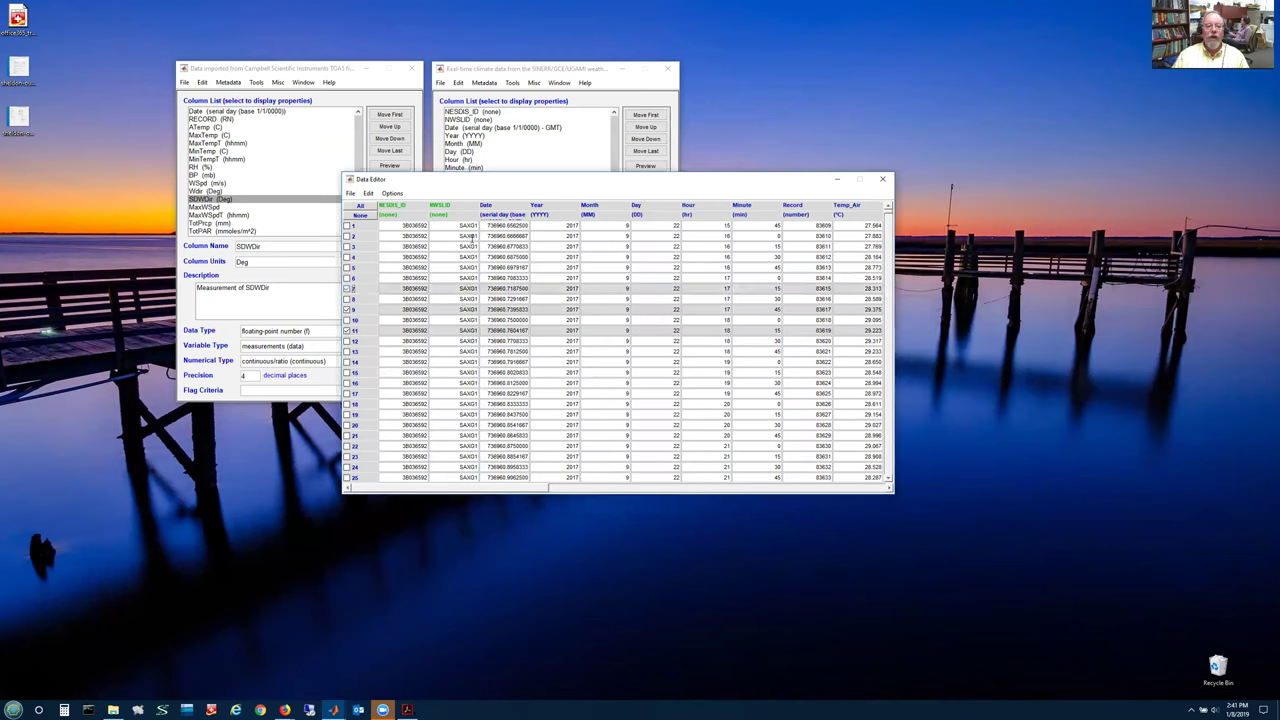
Restrict the grid to records with flags in any column, inspect the flagged temperature and humidity values and close the Data Editor.
click(392, 193)
mouse_move(405, 205)
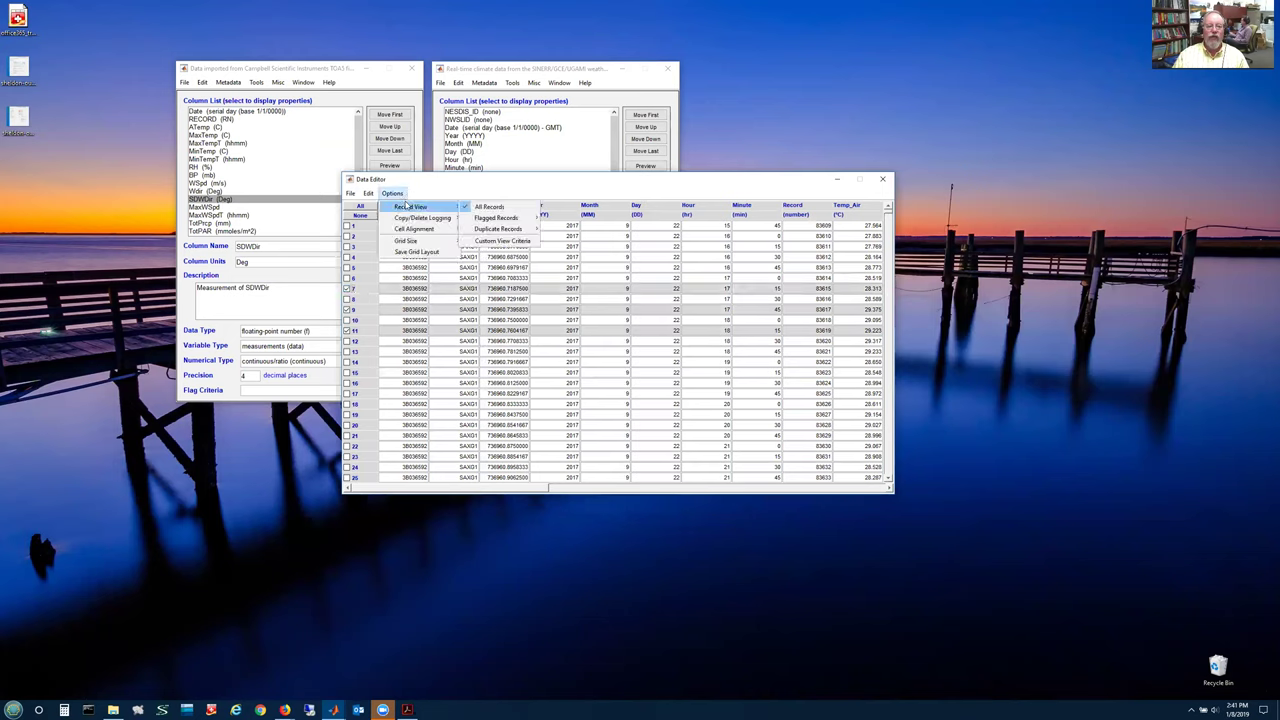
mouse_move(521, 218)
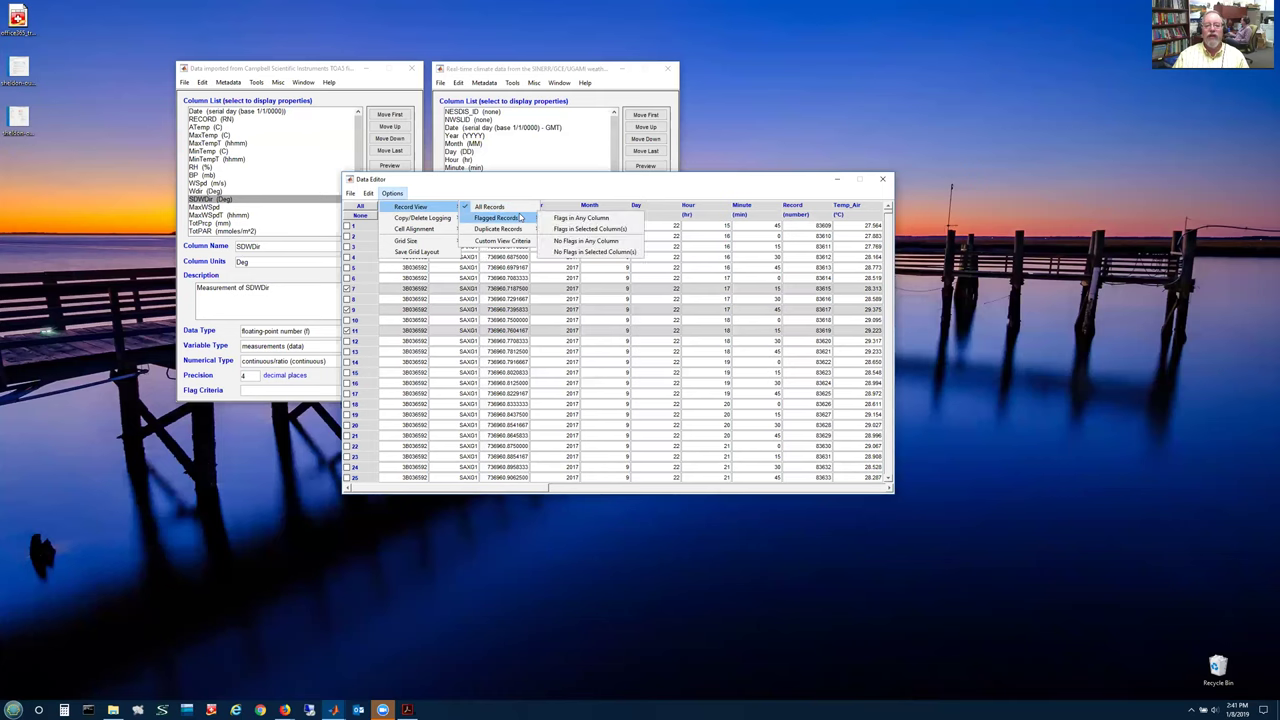
click(581, 218)
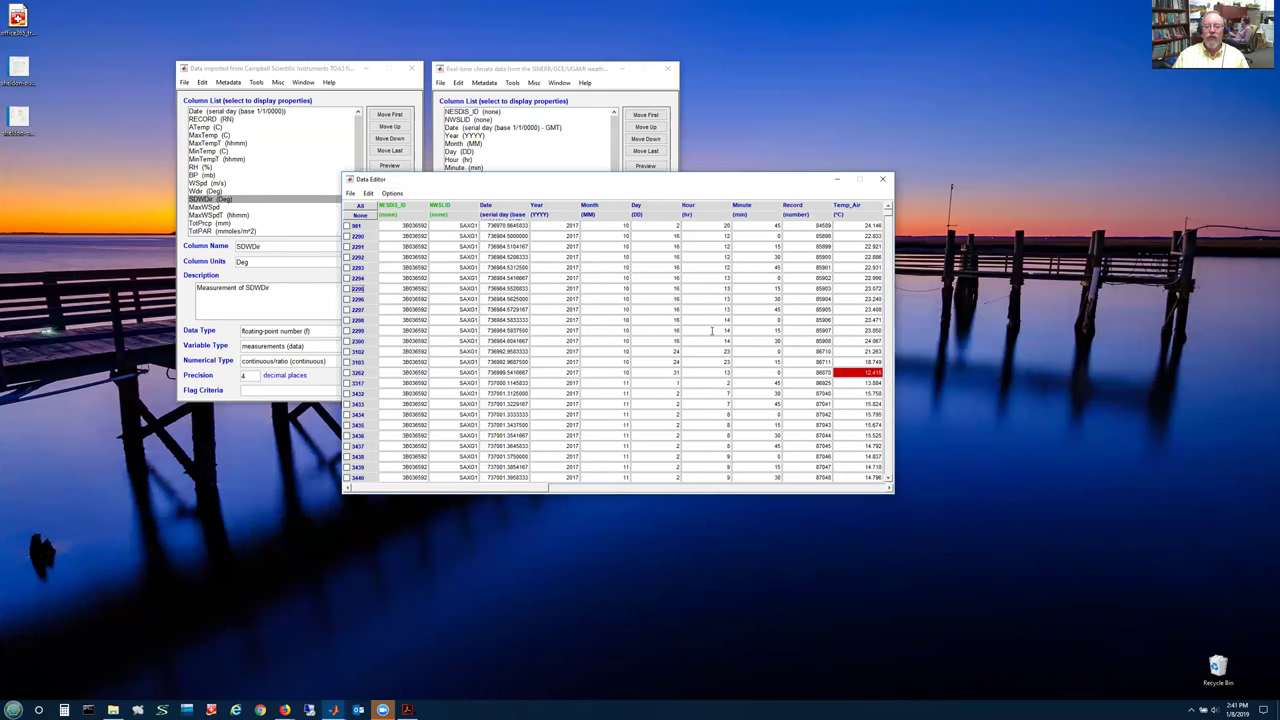
click(787, 487)
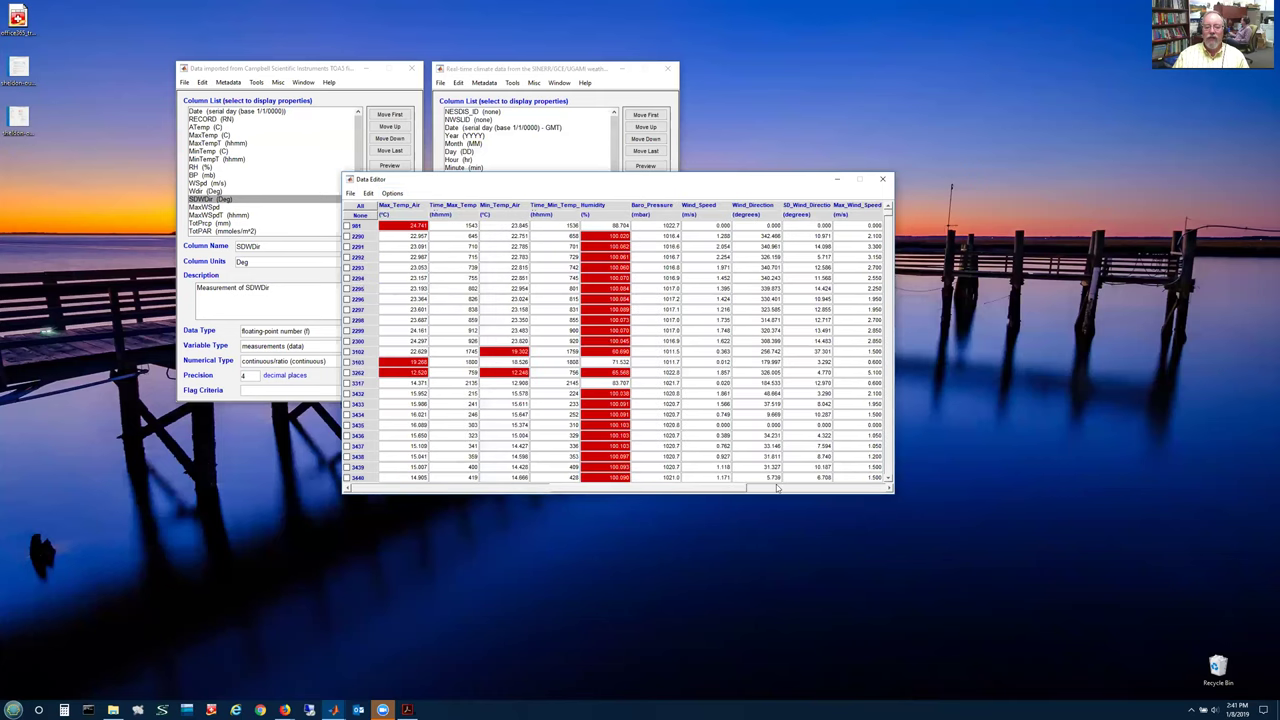
mouse_move(522, 380)
mouse_move(522, 354)
mouse_move(603, 316)
mouse_move(625, 350)
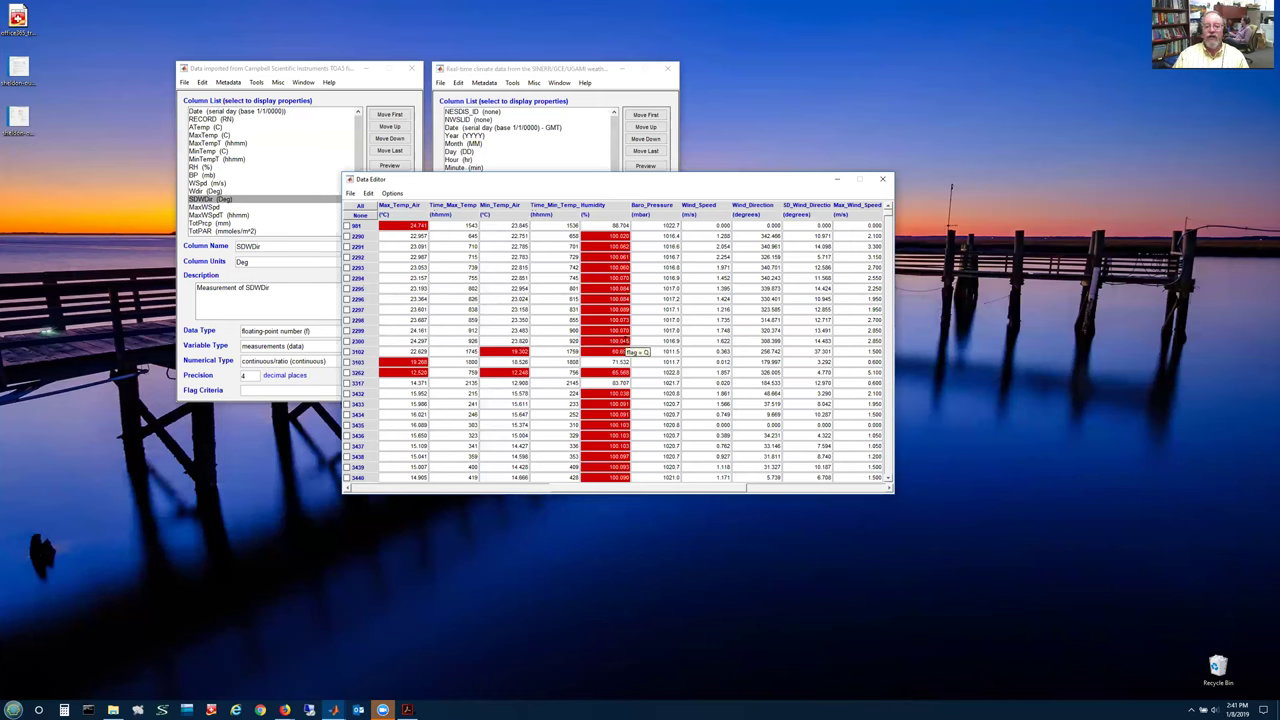
click(881, 181)
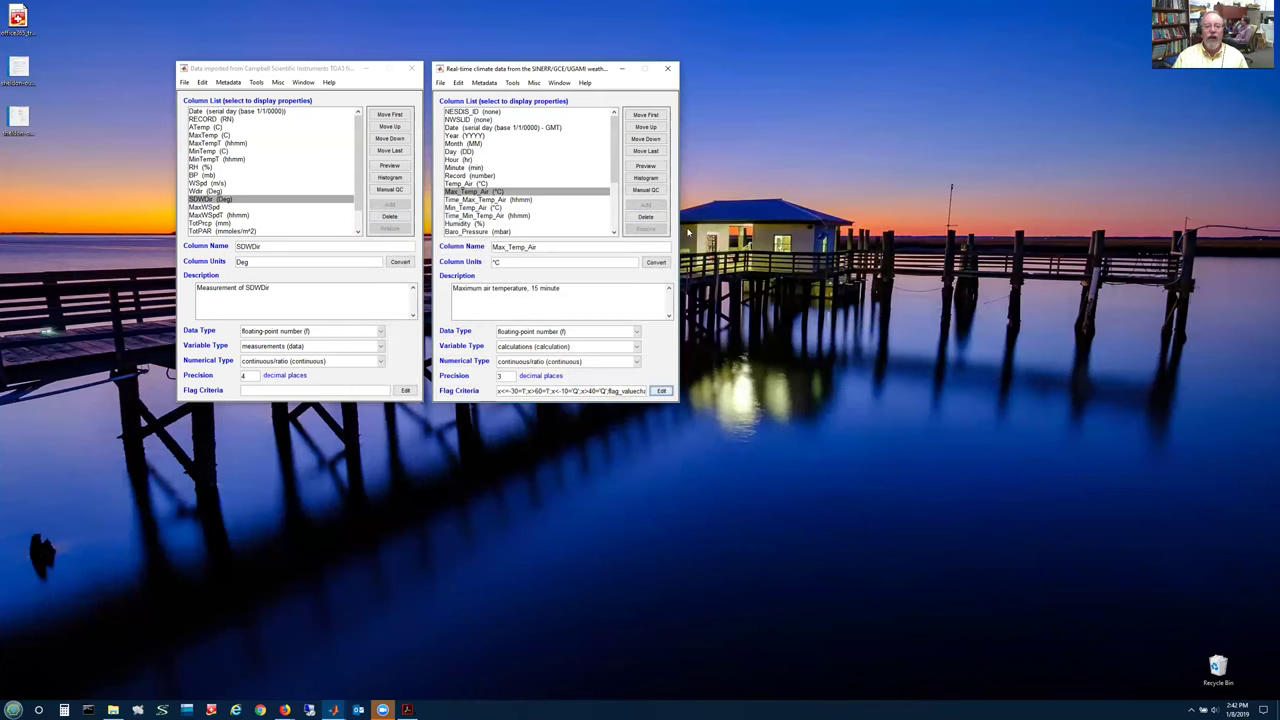
Examine the Humidity column's Q/C flag criteria, including the x>100='Q' expression, and leave the criteria editor without changes.
click(474, 224)
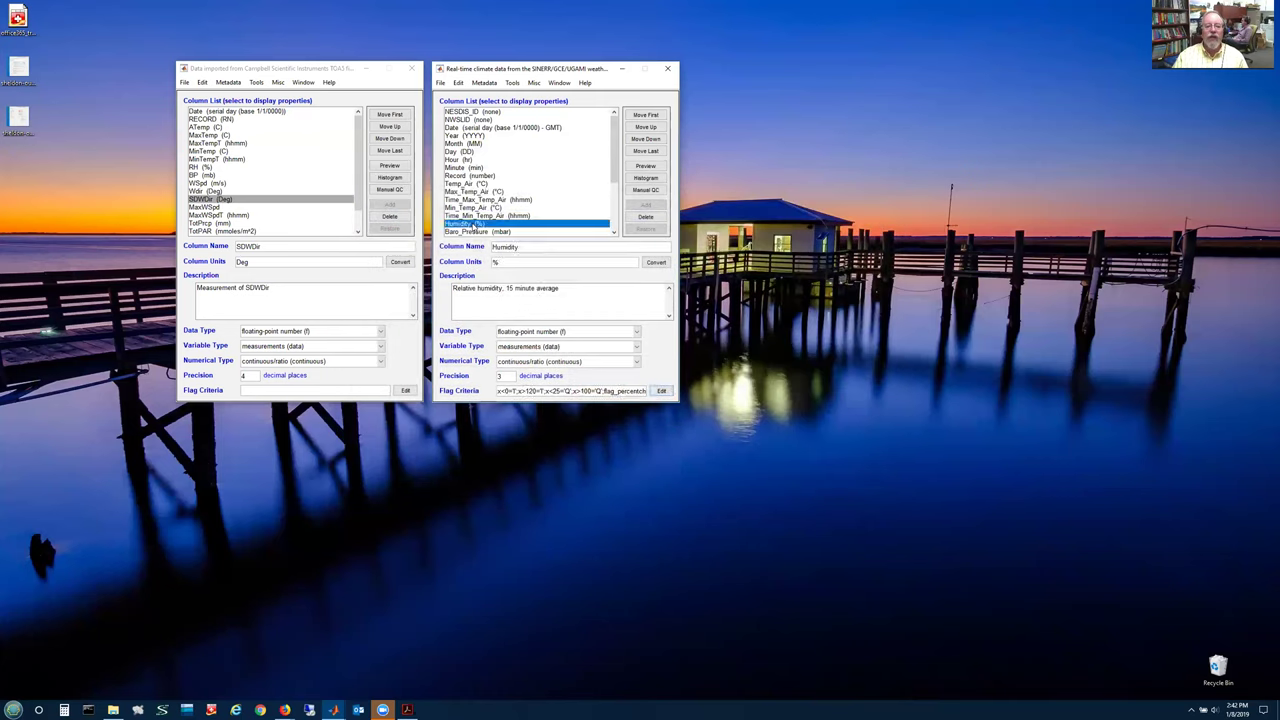
click(661, 390)
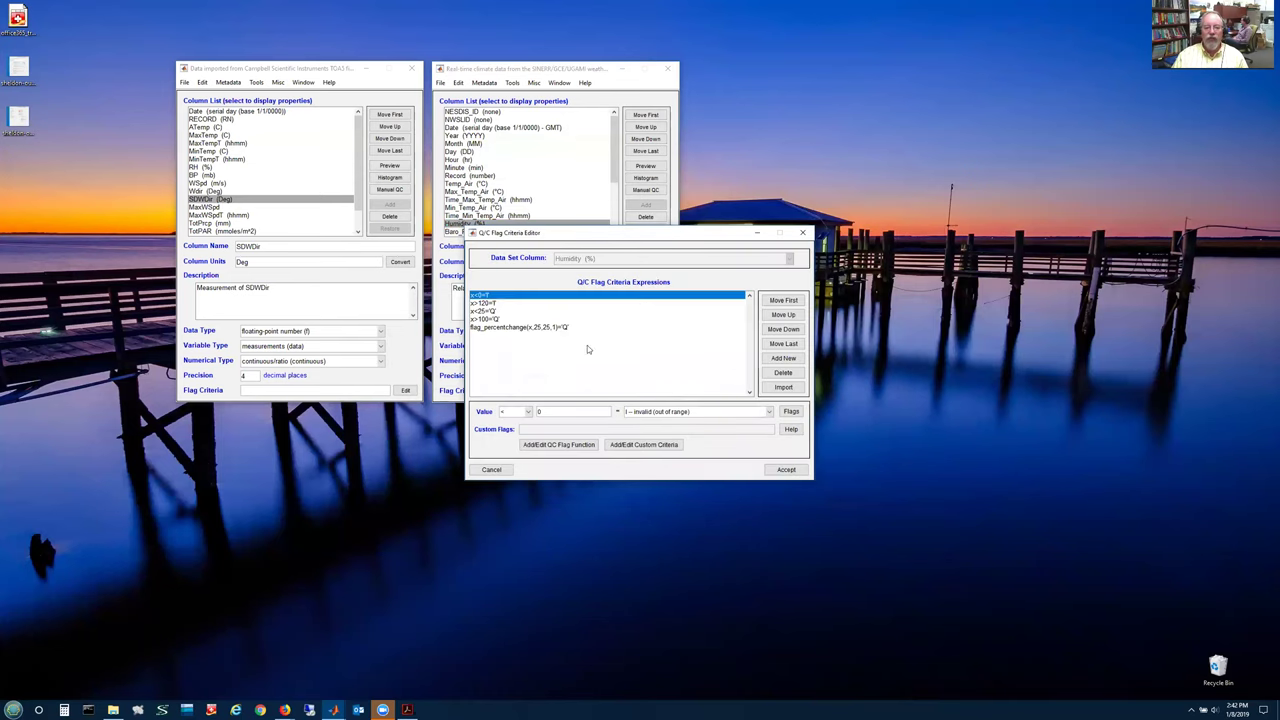
click(505, 320)
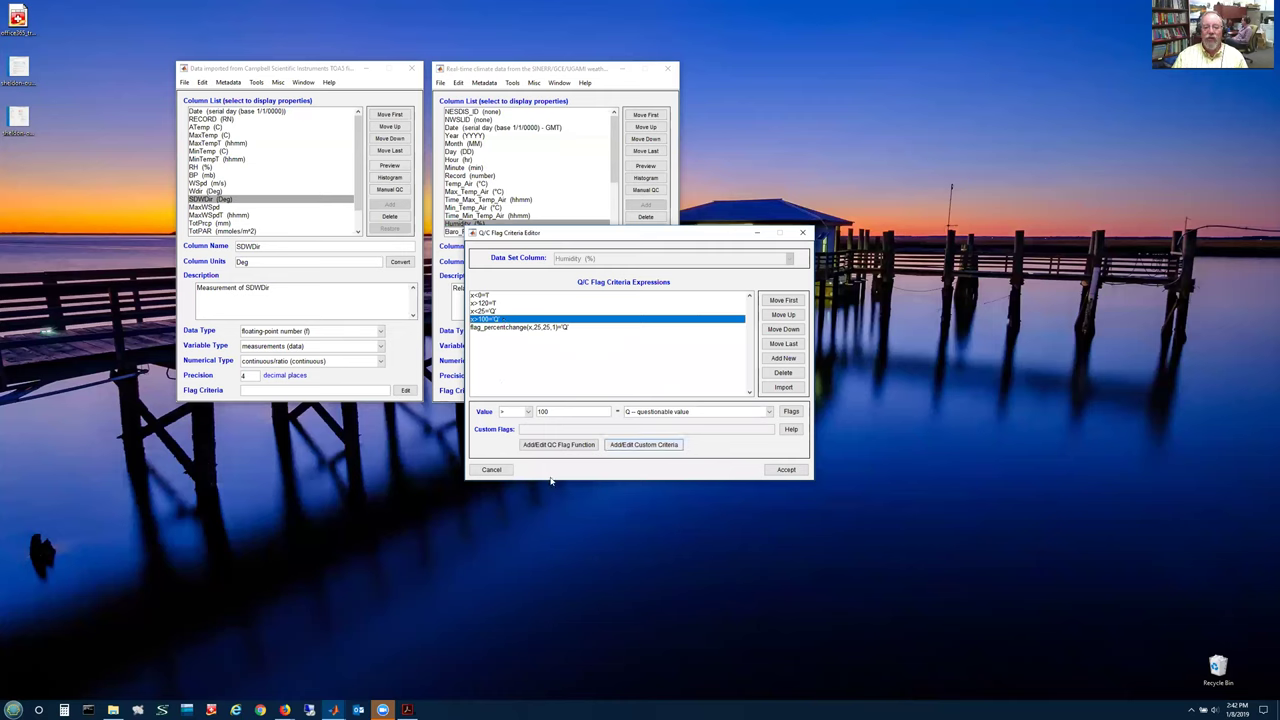
click(492, 470)
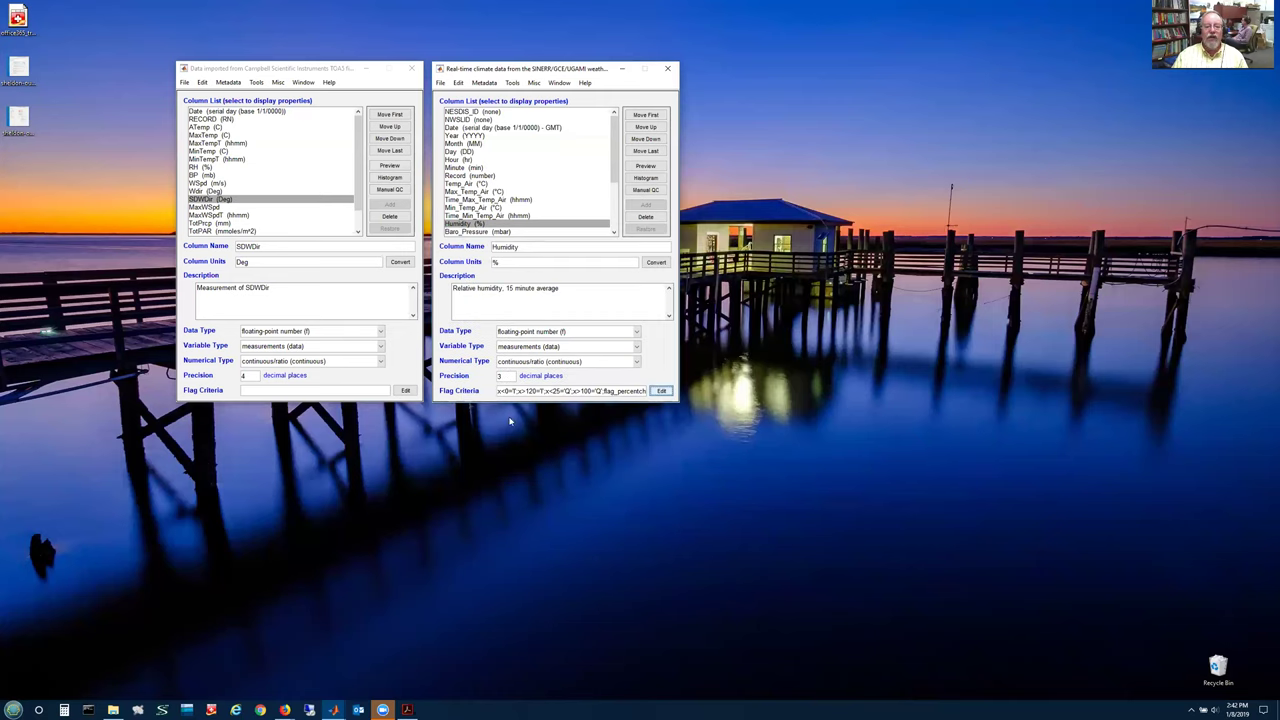
Raise the Humidity column's questionable-value flag criterion to greater than 105 and accept the Q/C criteria.
click(652, 392)
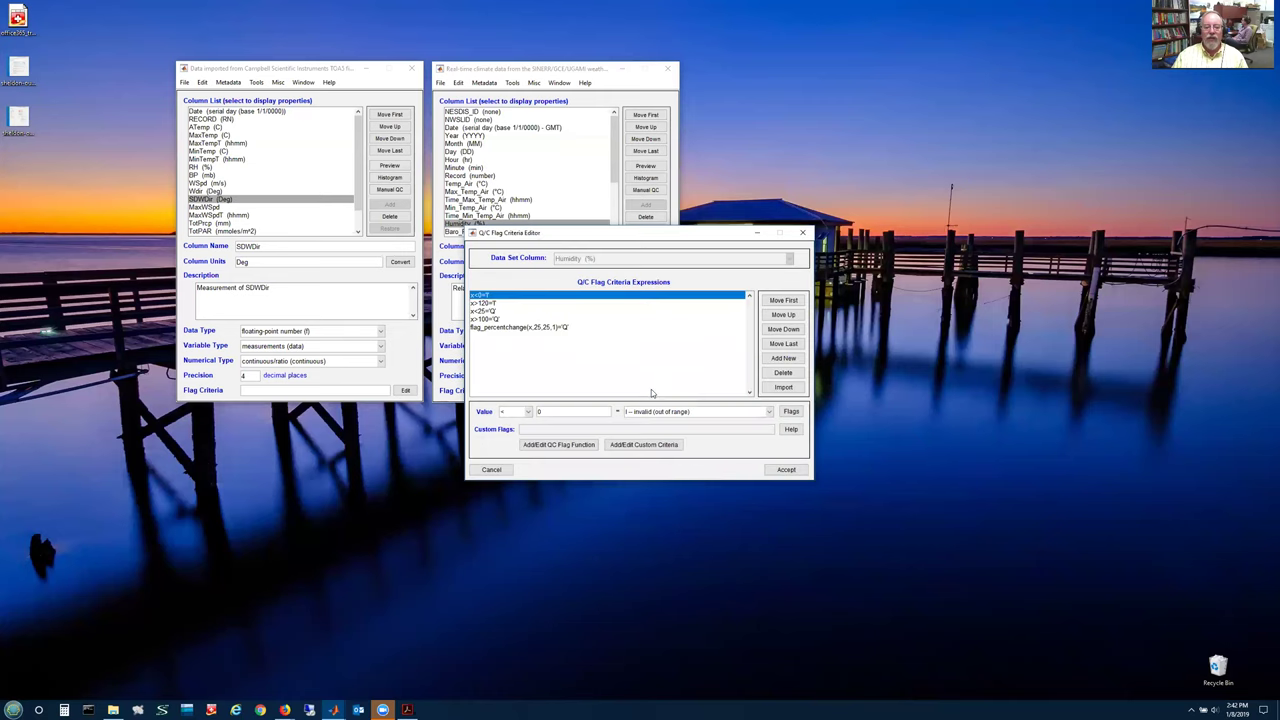
click(504, 319)
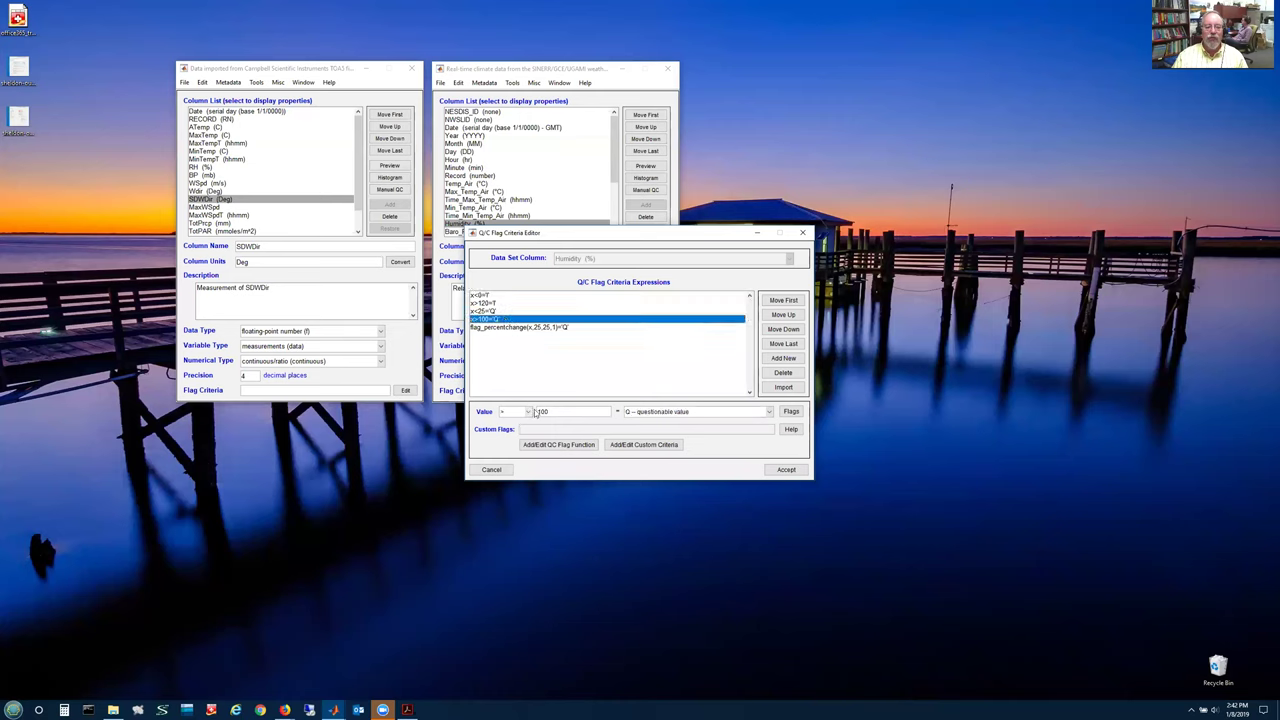
drag(545, 410, 550, 410)
text(5)
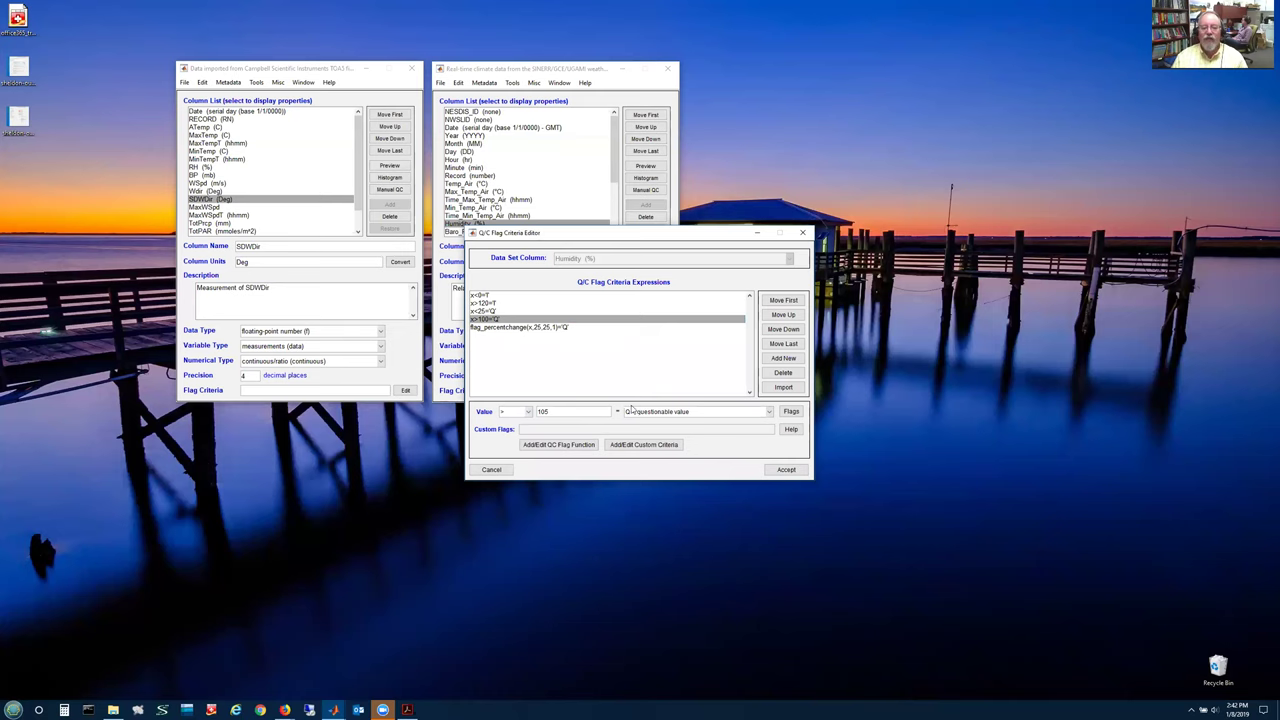
key(Return)
click(786, 469)
Create a 2D line/symbol plot of Humidity against Date, inspect its flagged values and close it.
click(514, 83)
mouse_move(560, 97)
click(630, 100)
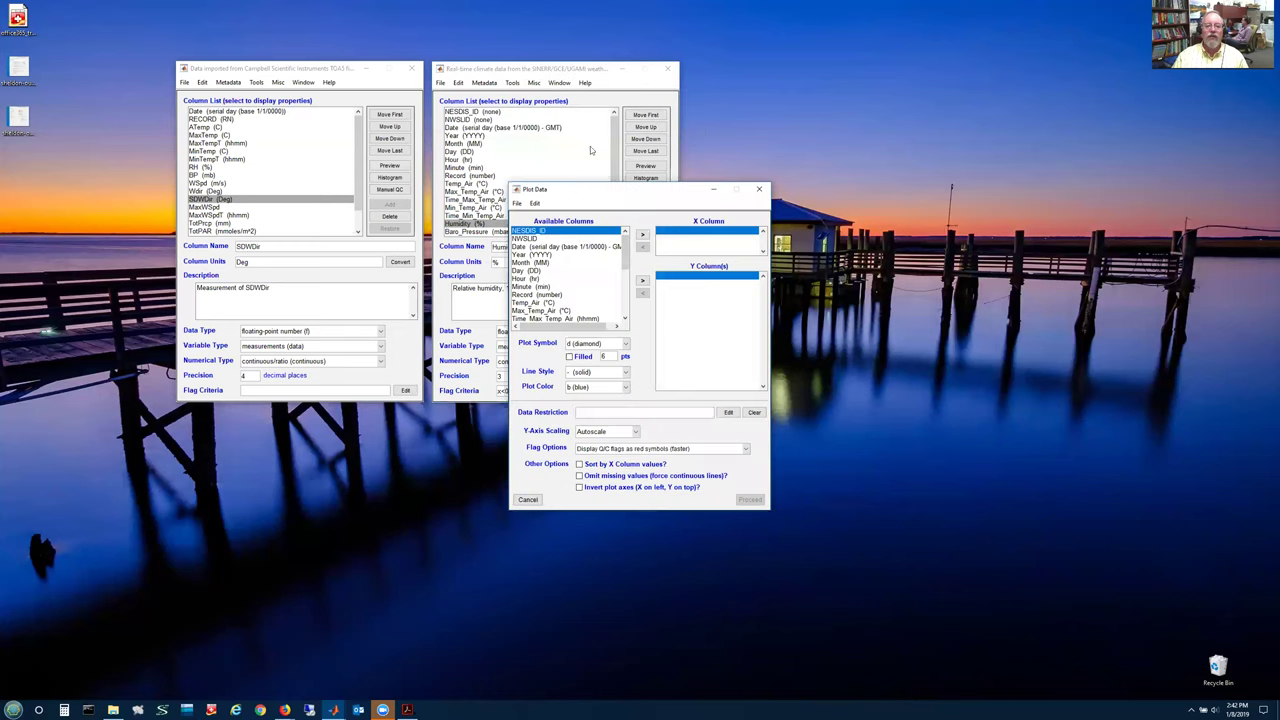
double_click(576, 247)
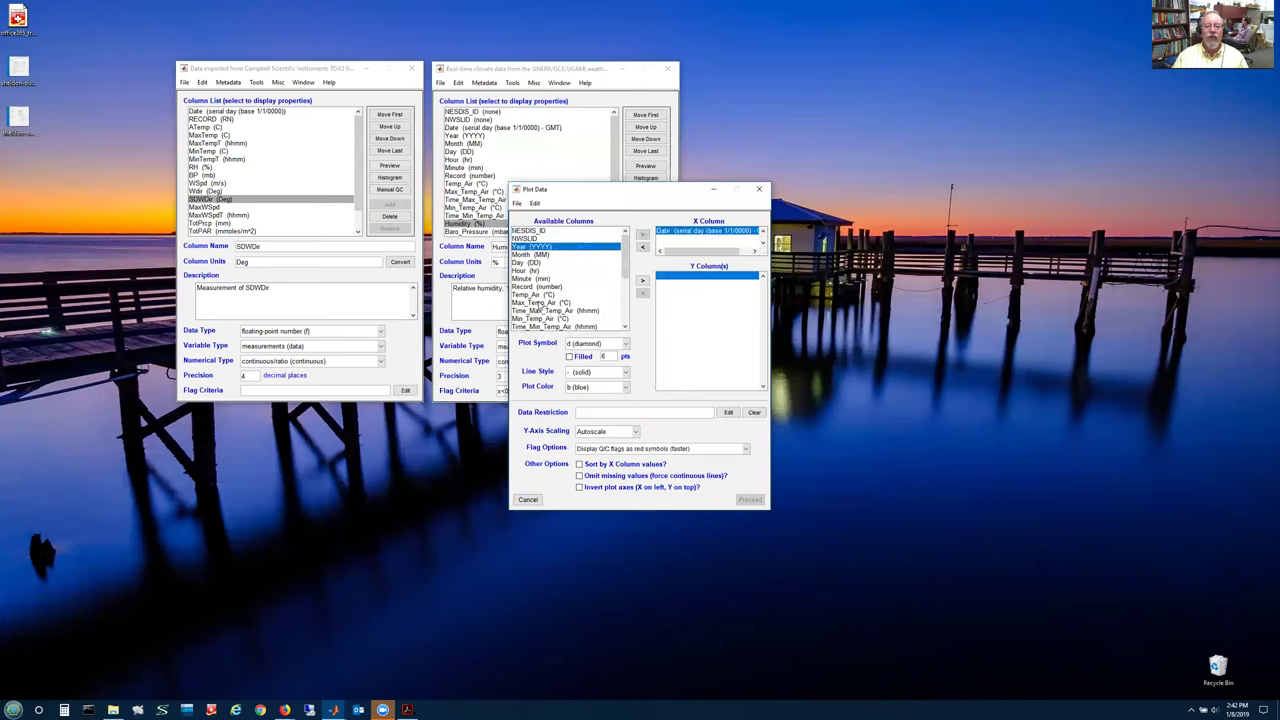
scroll(540, 308, down, 3)
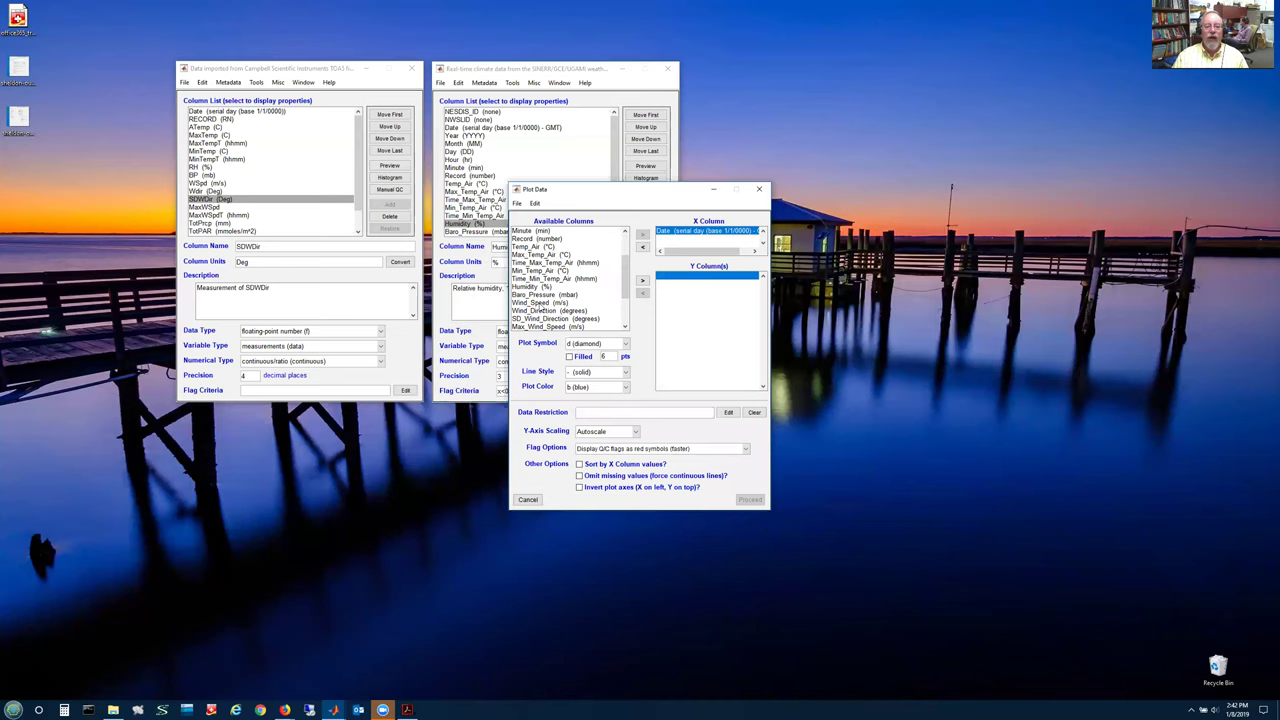
double_click(532, 289)
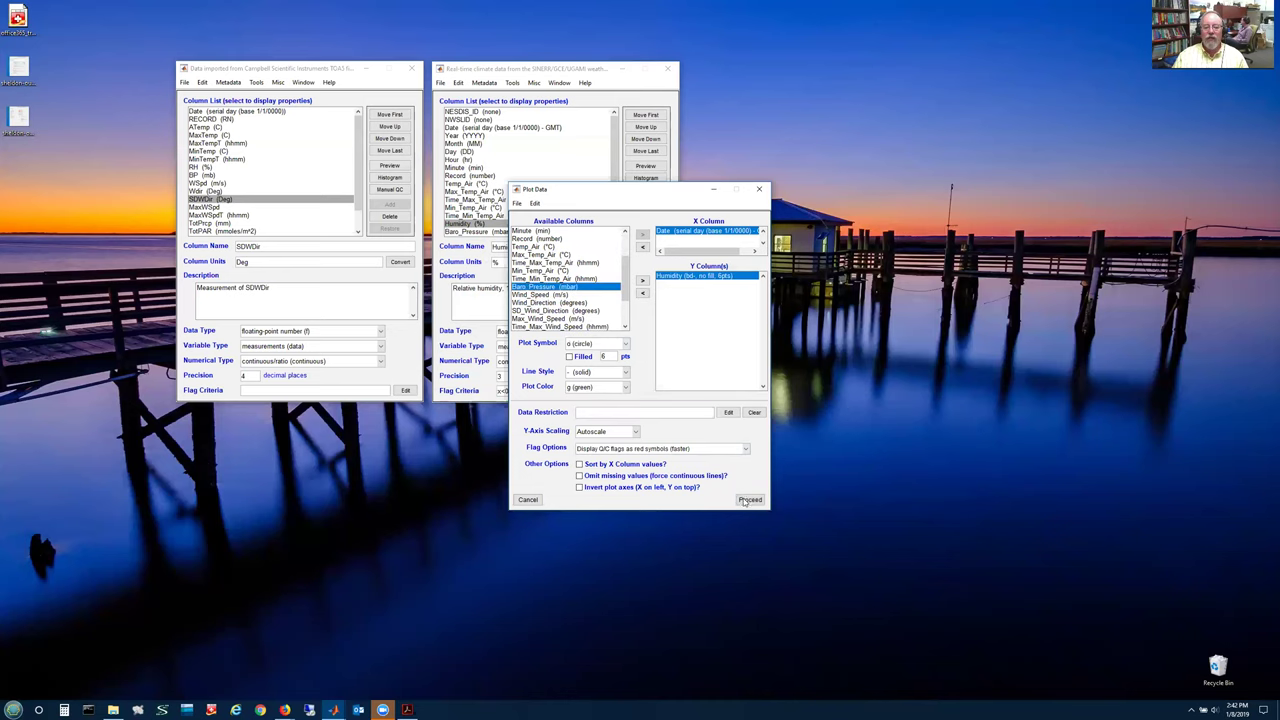
click(743, 499)
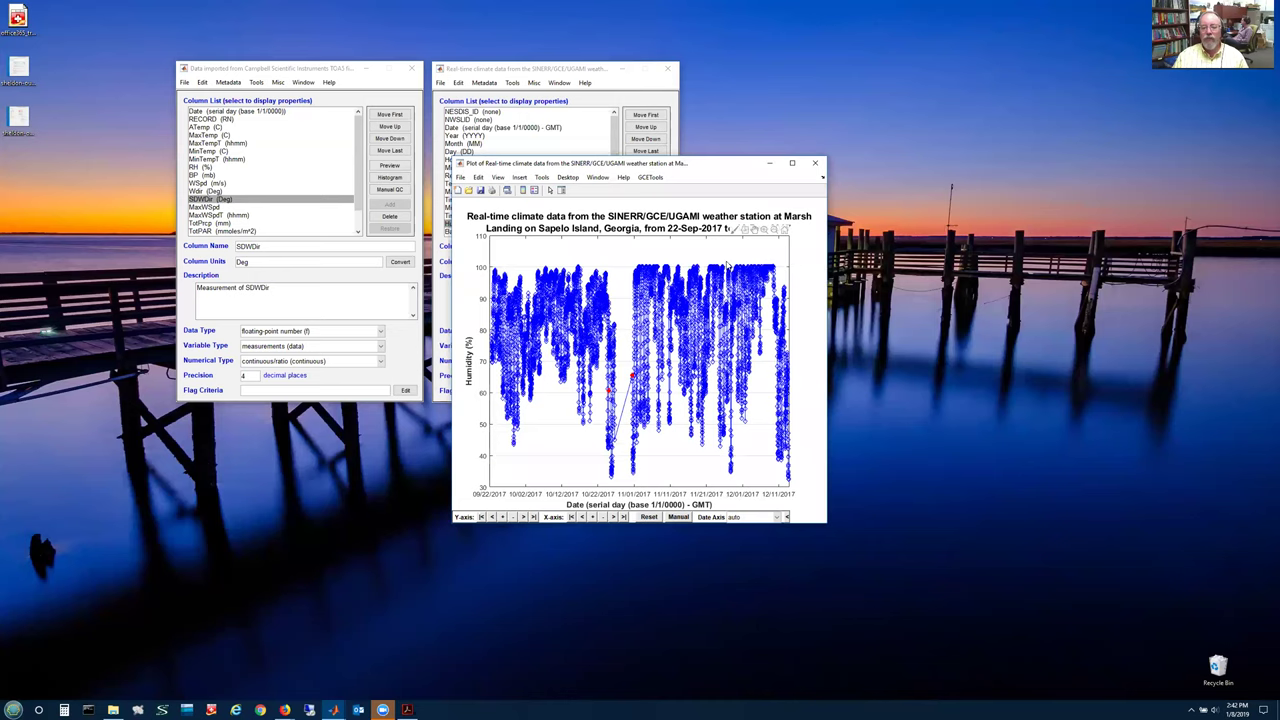
click(815, 163)
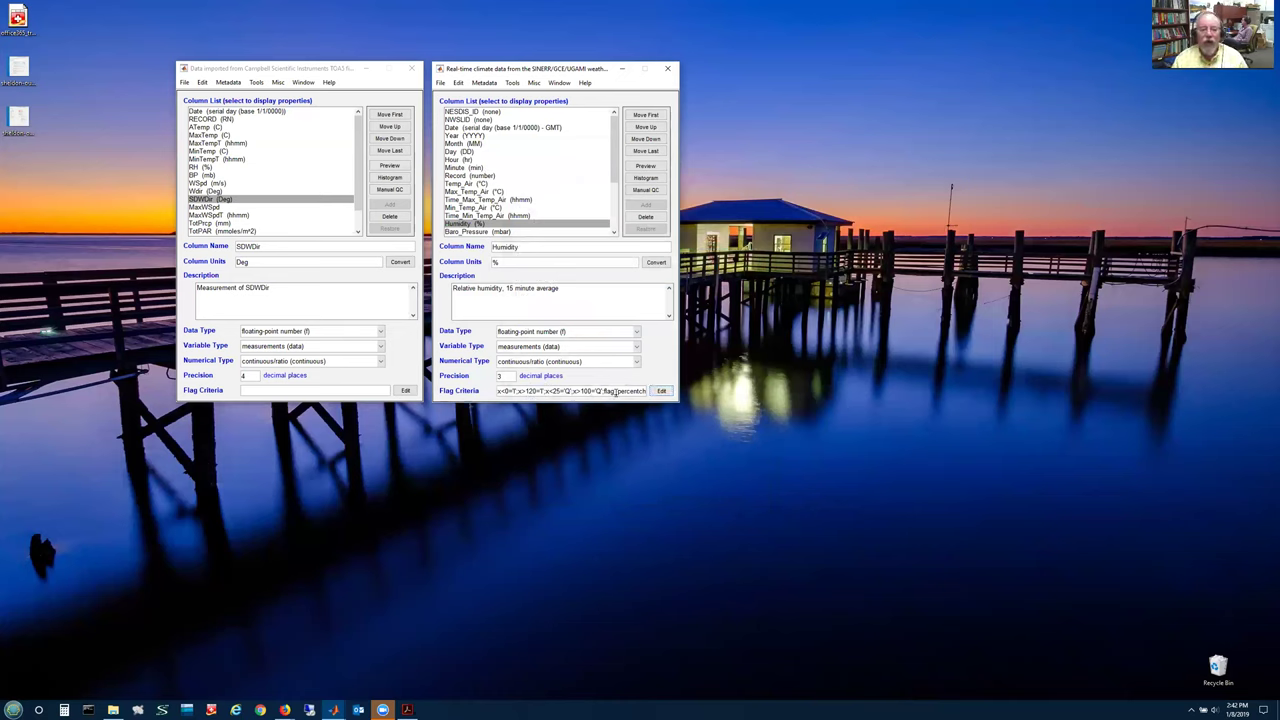
Replot Humidity against Date under the x>100='Q' criterion, examine the flagged points and date gap, and close the plot and its setup dialog.
click(512, 83)
mouse_move(528, 96)
click(597, 96)
click(566, 247)
double_click(566, 248)
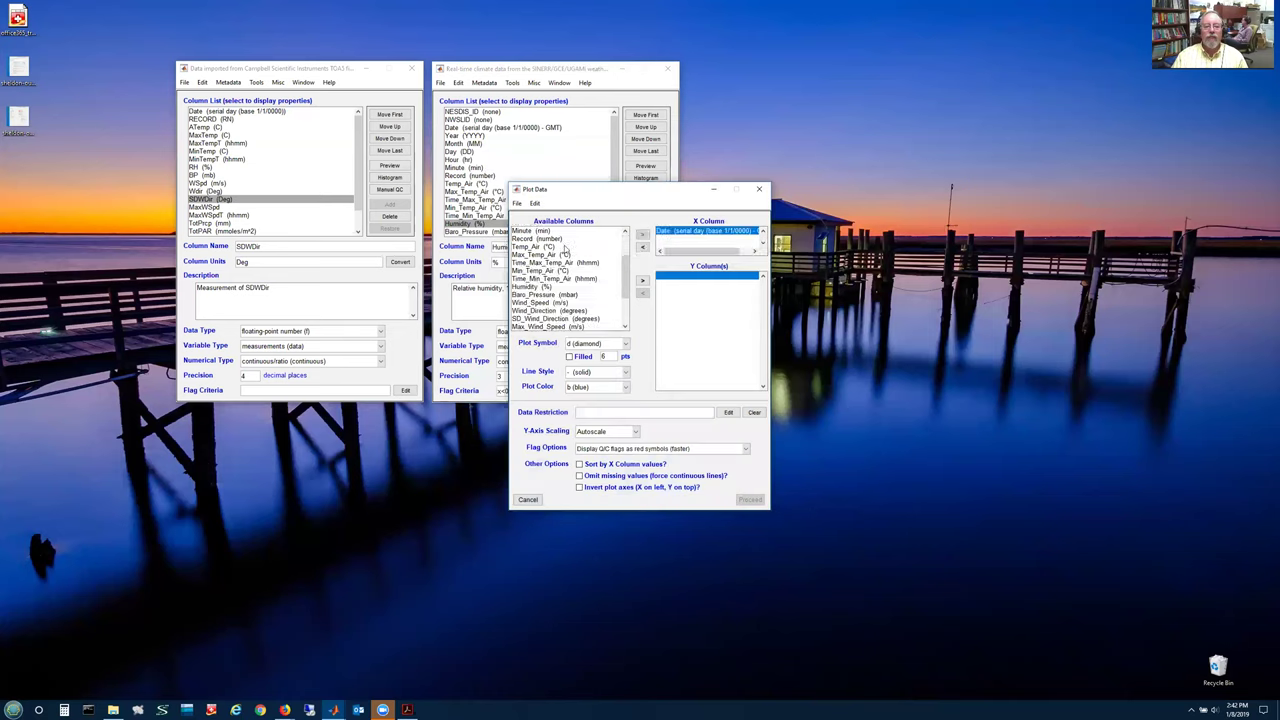
scroll(566, 248, down, 1)
double_click(551, 262)
click(749, 500)
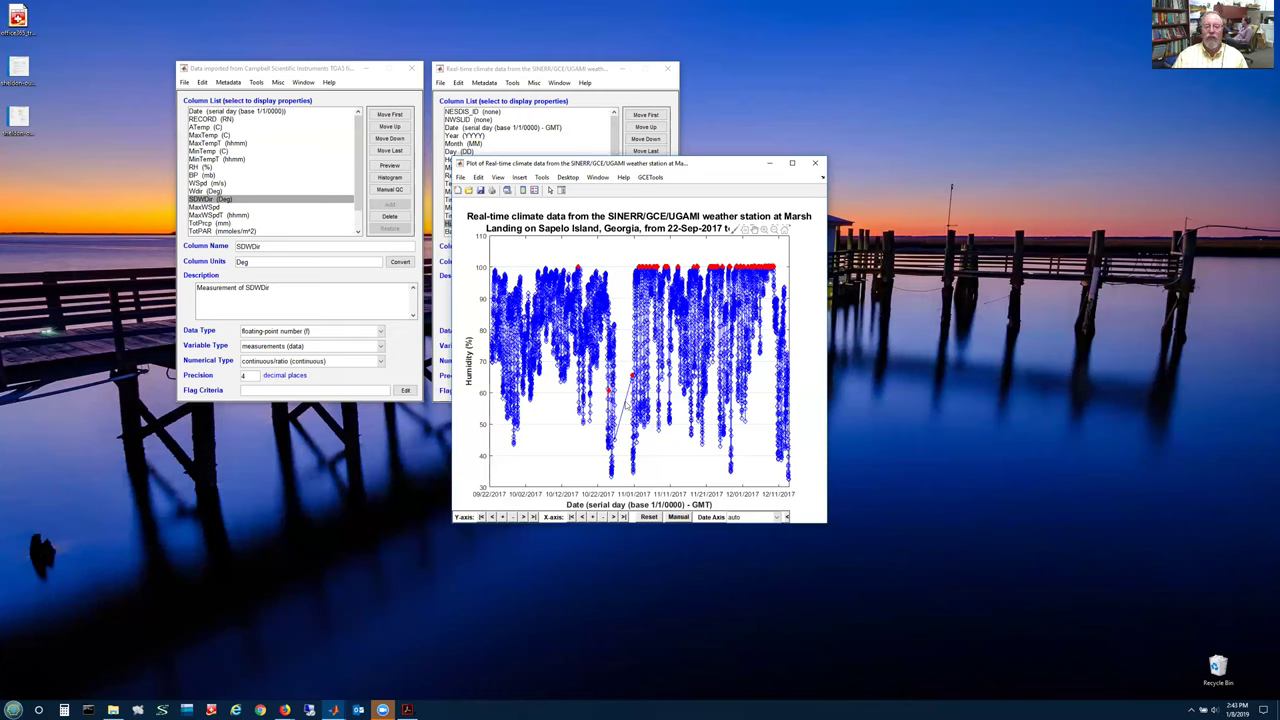
click(816, 164)
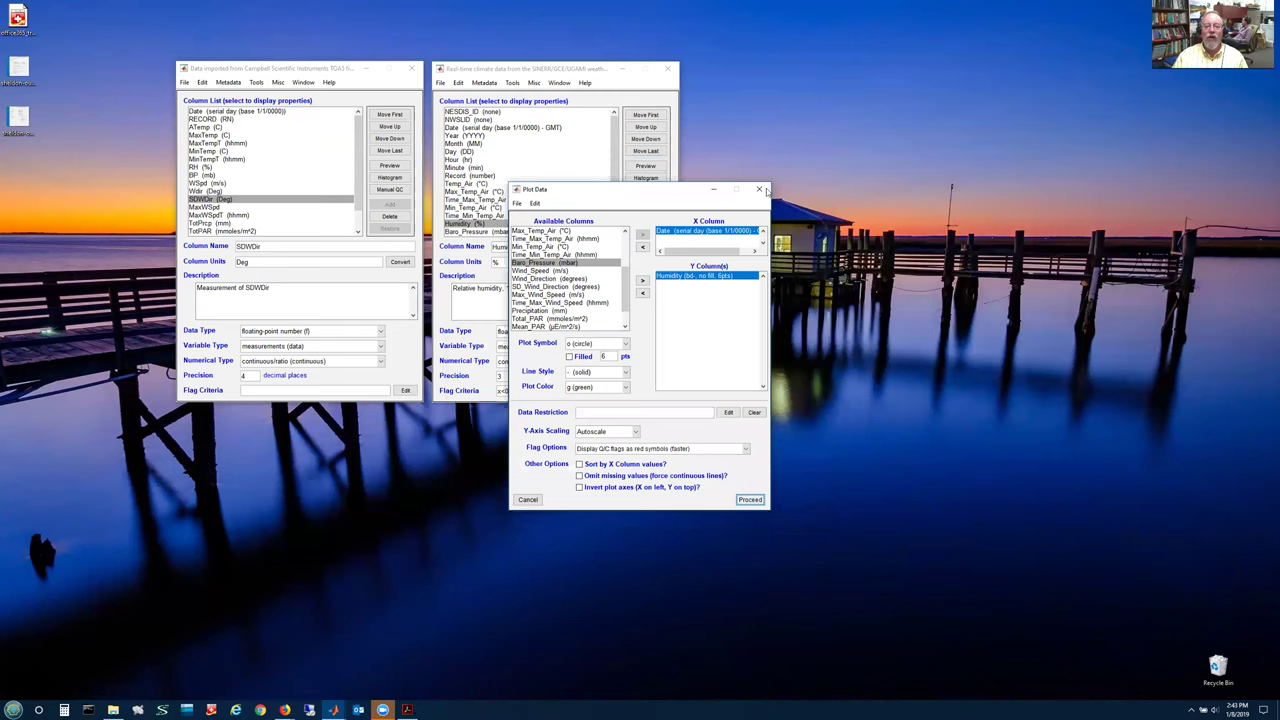
click(759, 189)
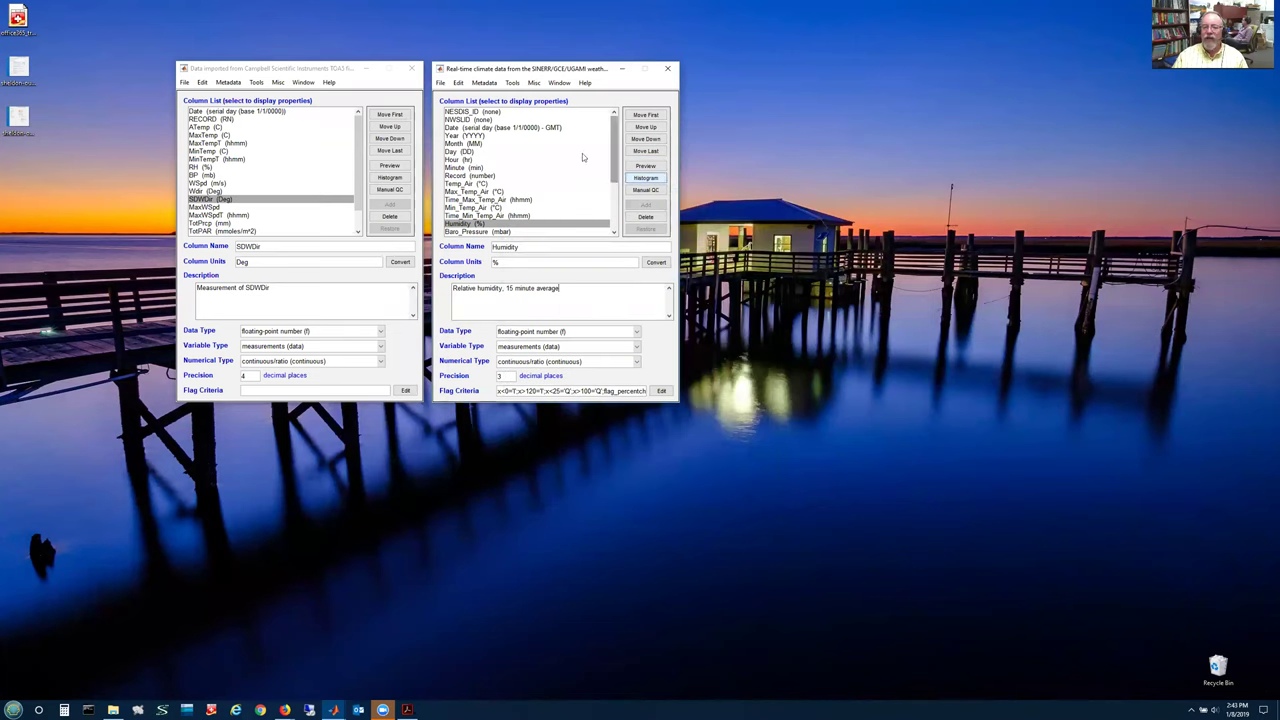
Expand the date gaps in the Marsh Landing time series using a 60 sec minimum interval, replicating values in non-data columns.
click(458, 84)
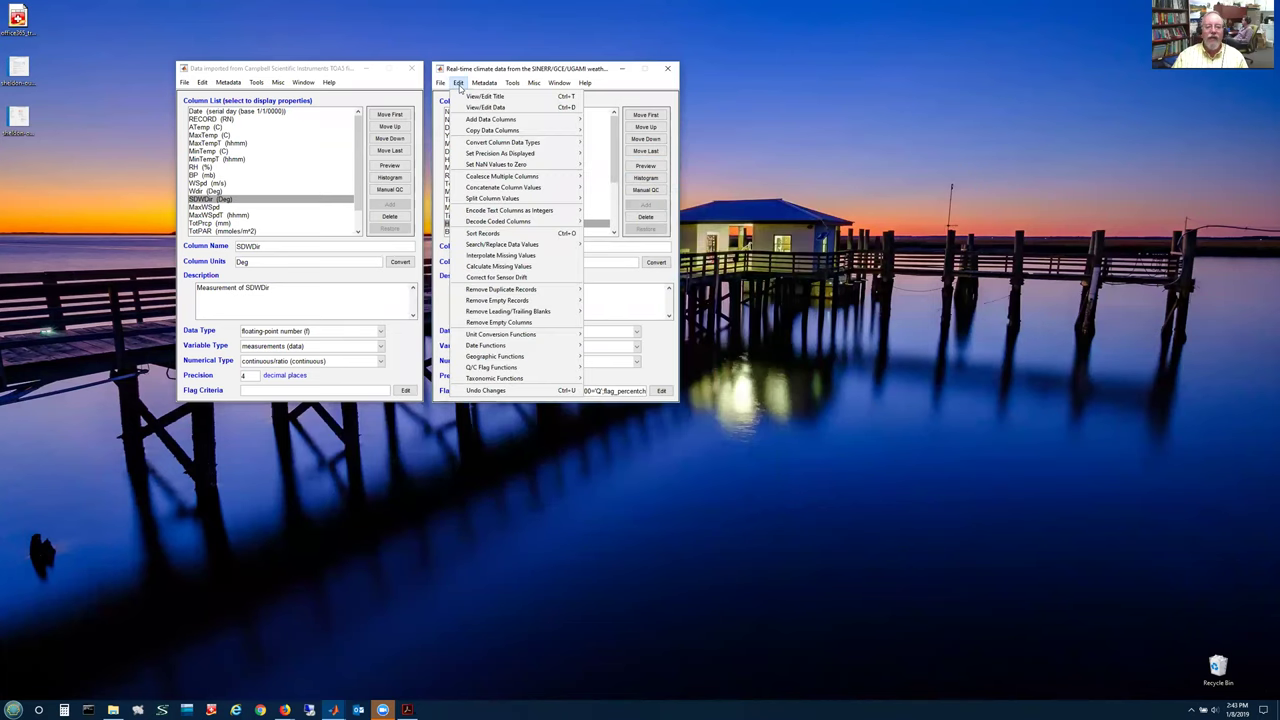
mouse_move(510, 166)
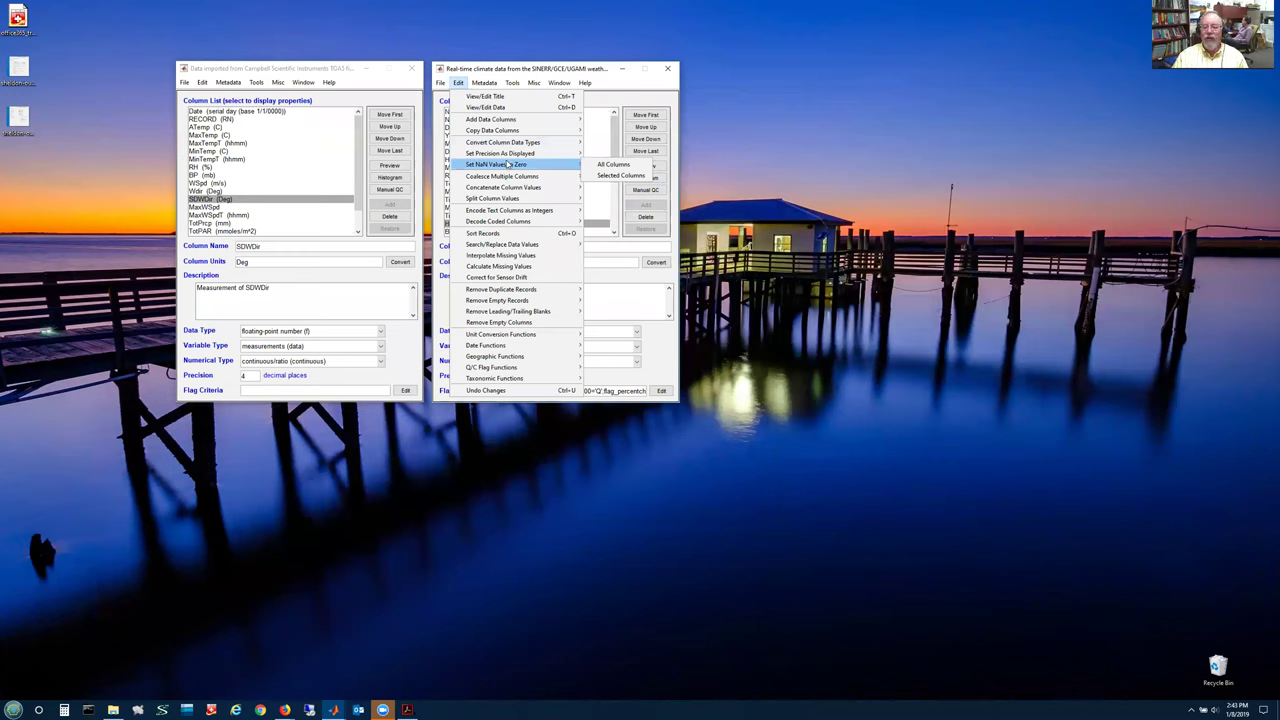
mouse_move(550, 300)
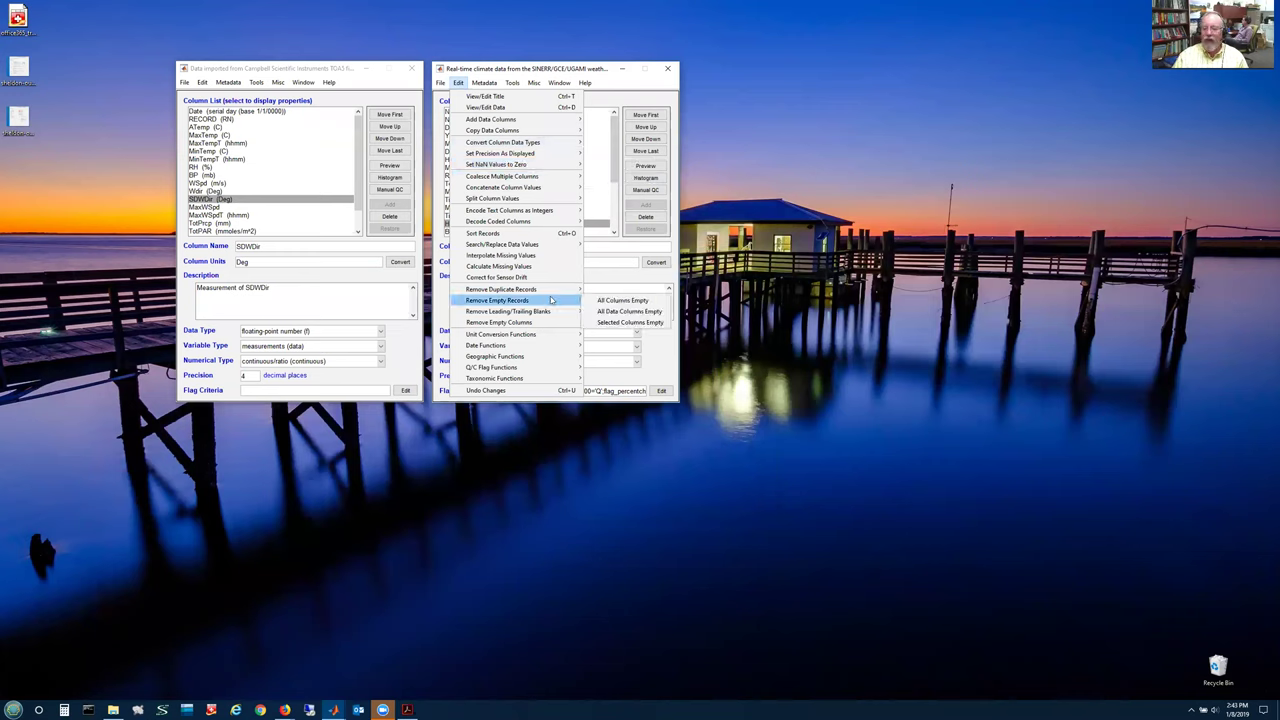
mouse_move(571, 349)
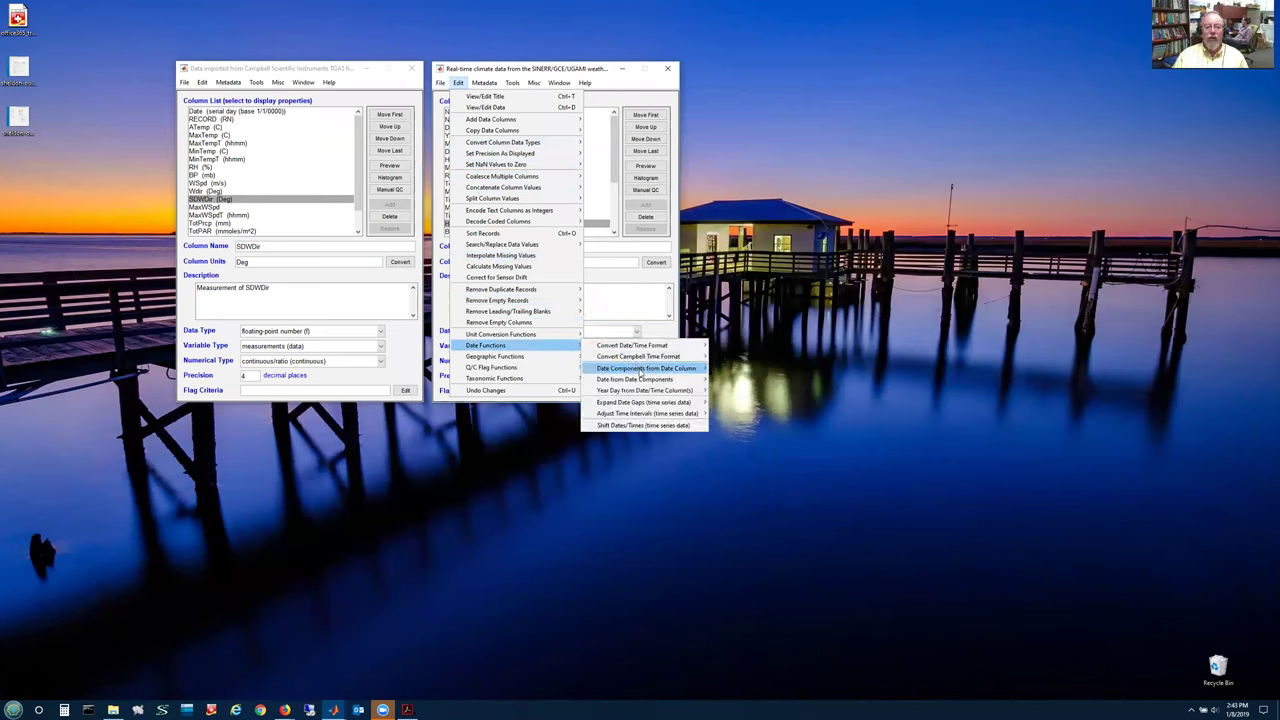
mouse_move(647, 404)
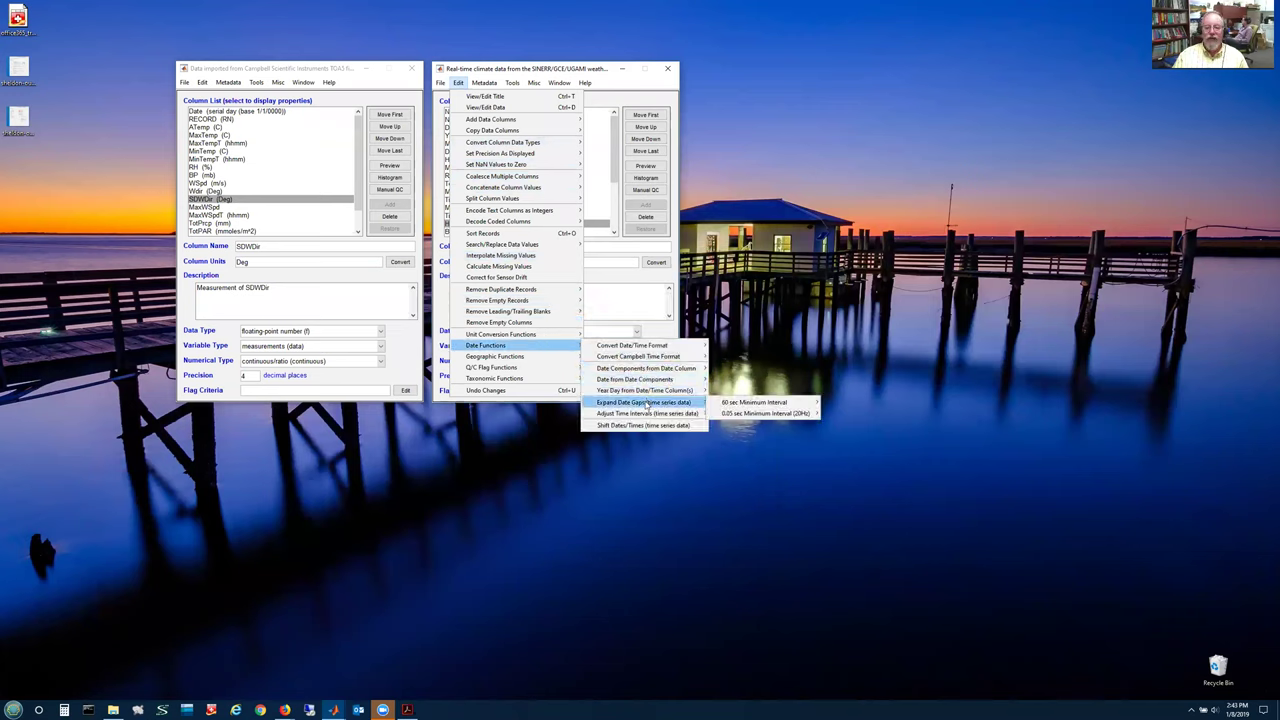
mouse_move(737, 404)
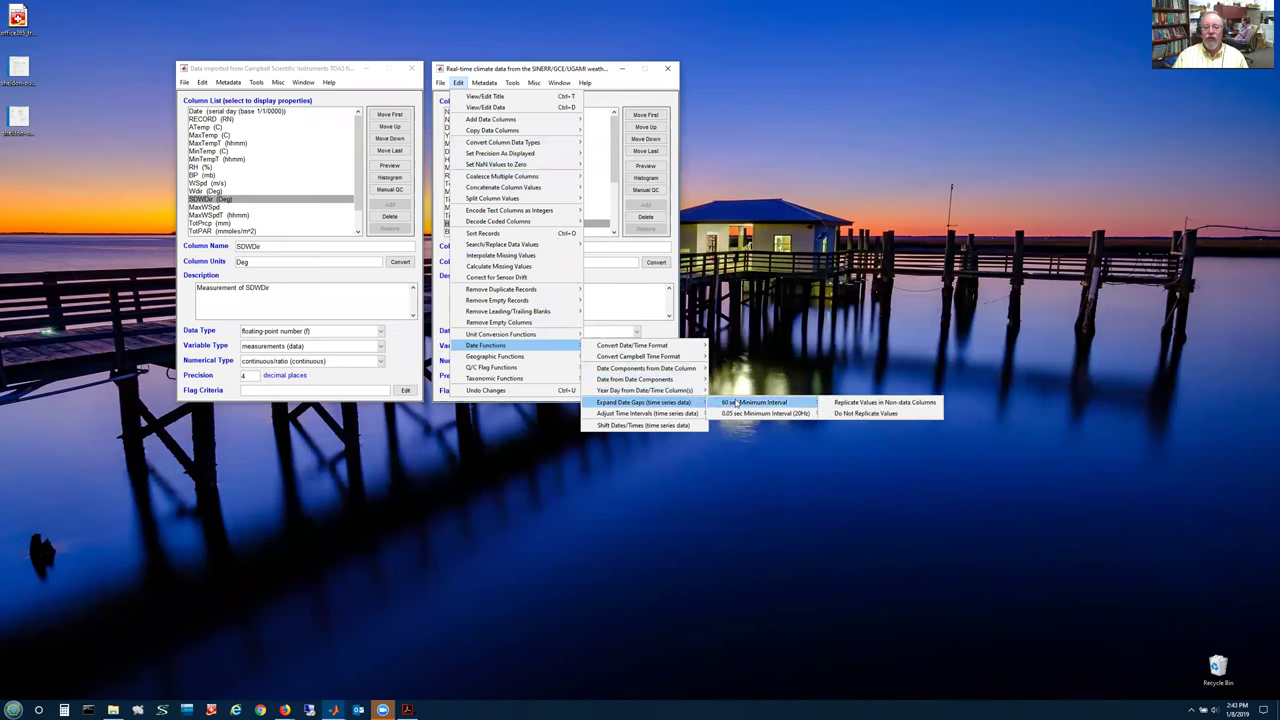
click(835, 403)
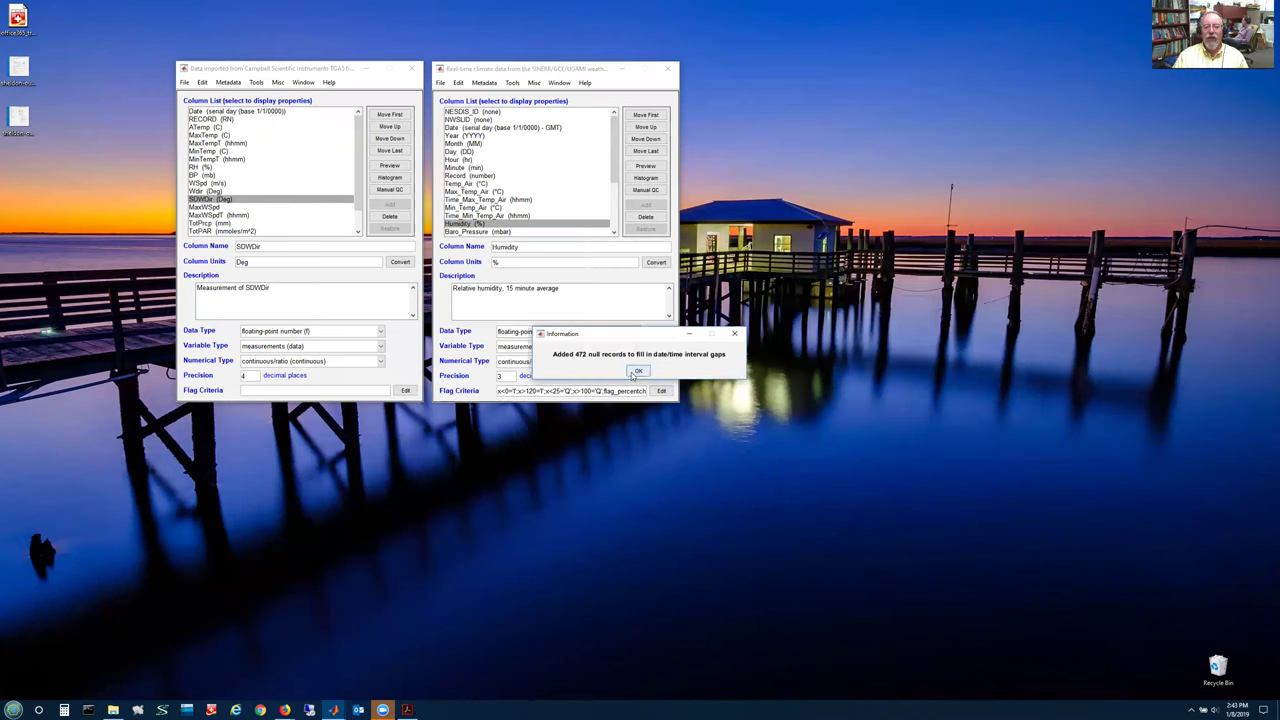
click(633, 373)
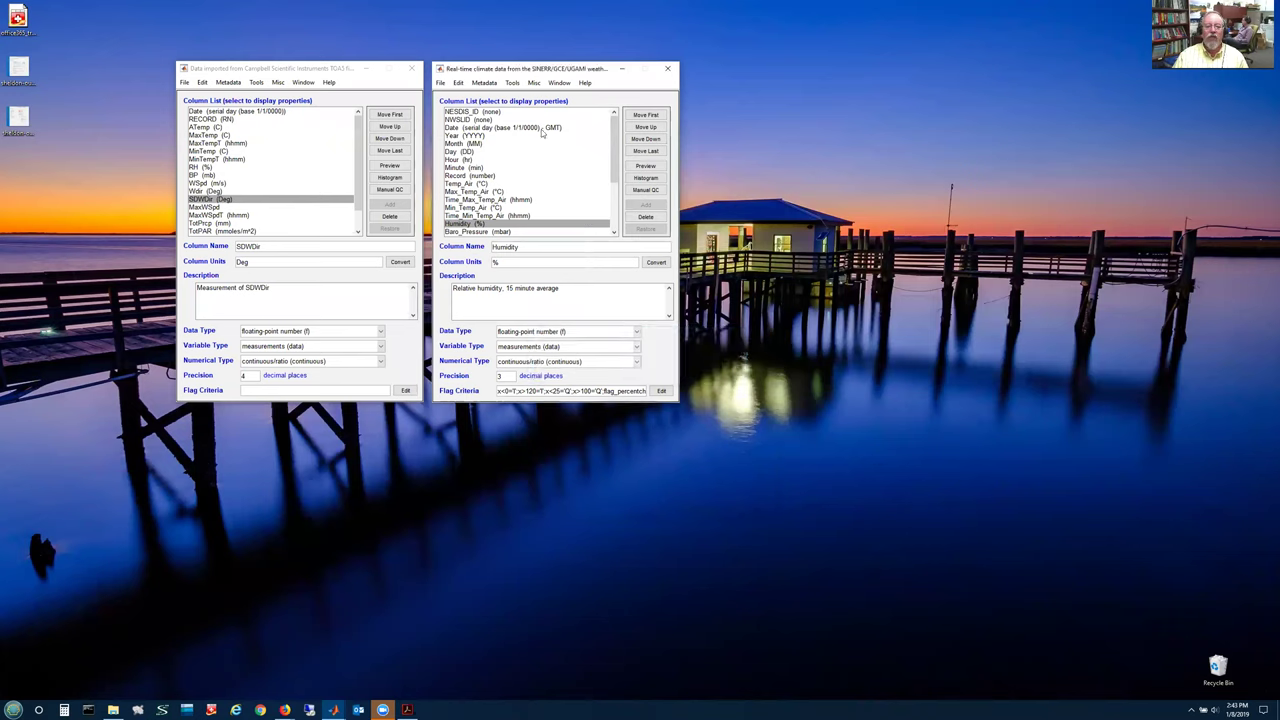
Plot Humidity against Date for the gap-filled data, check the break in the line, and close the plot and its setup dialog.
click(515, 87)
mouse_move(522, 95)
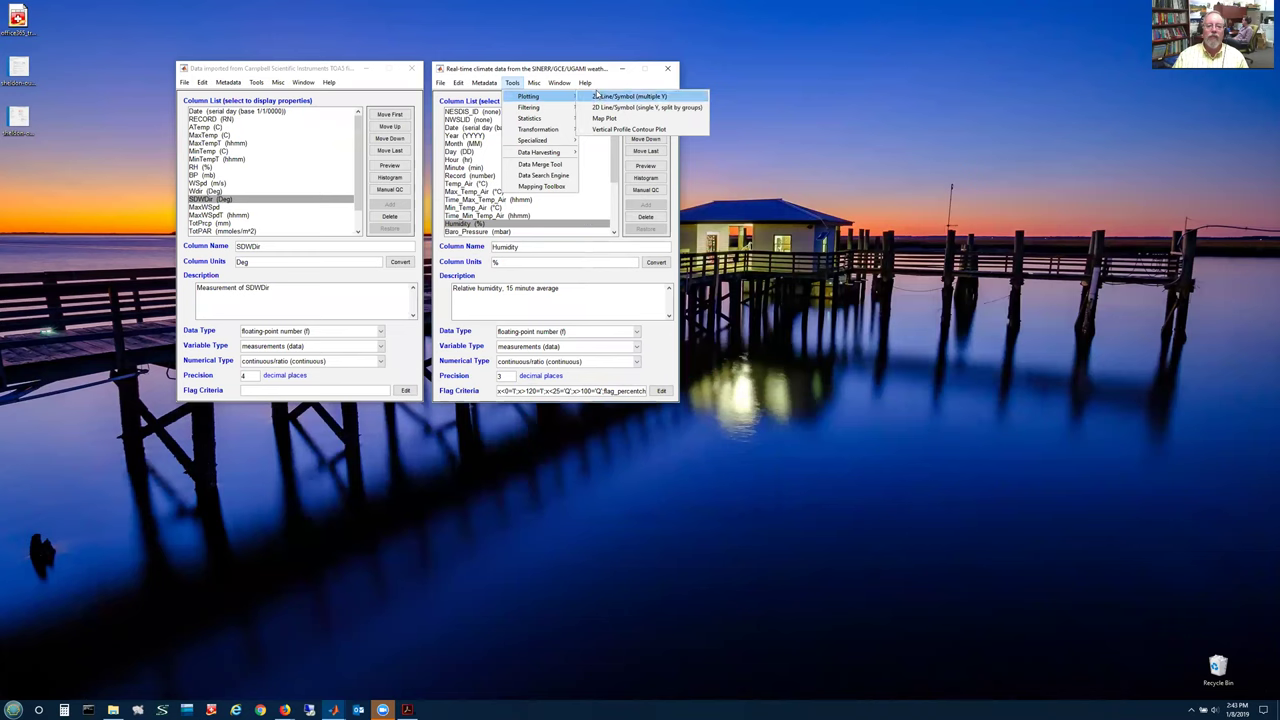
click(593, 97)
double_click(563, 247)
scroll(563, 250, down, 1)
click(544, 312)
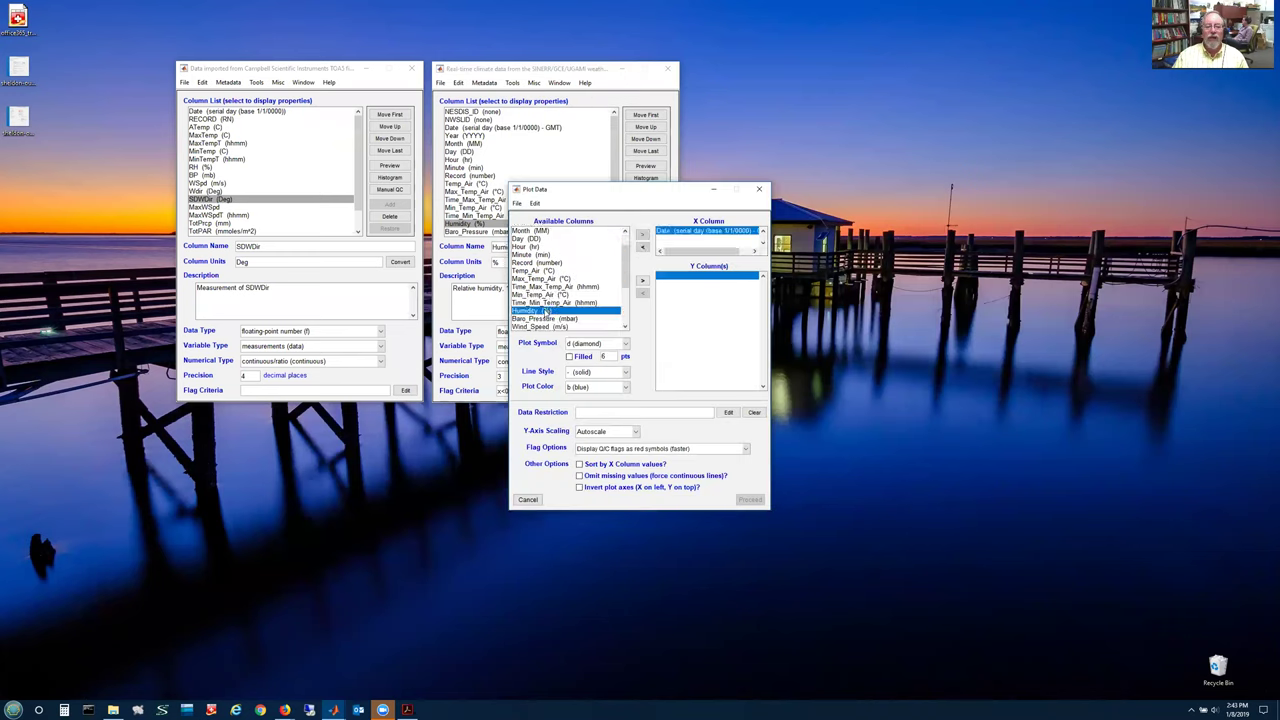
double_click(555, 311)
click(749, 499)
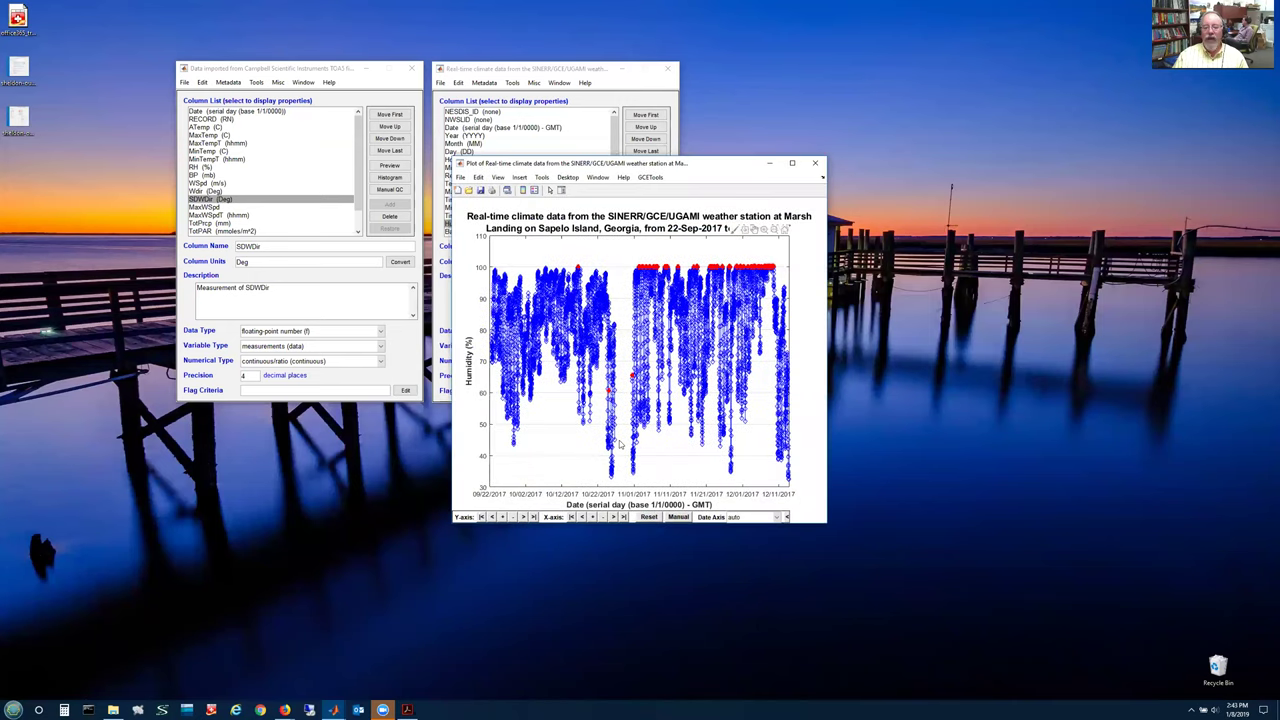
click(815, 163)
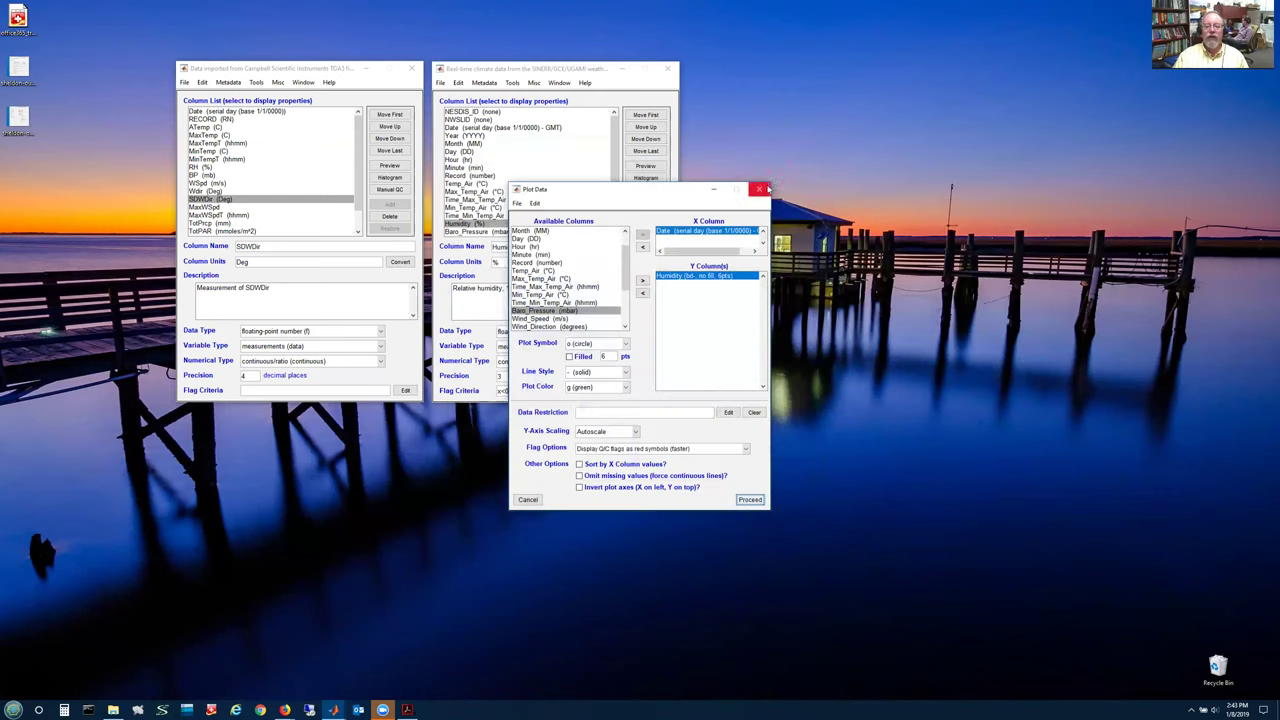
click(766, 189)
scroll(614, 152, down, 1)
scroll(614, 152, up, 1)
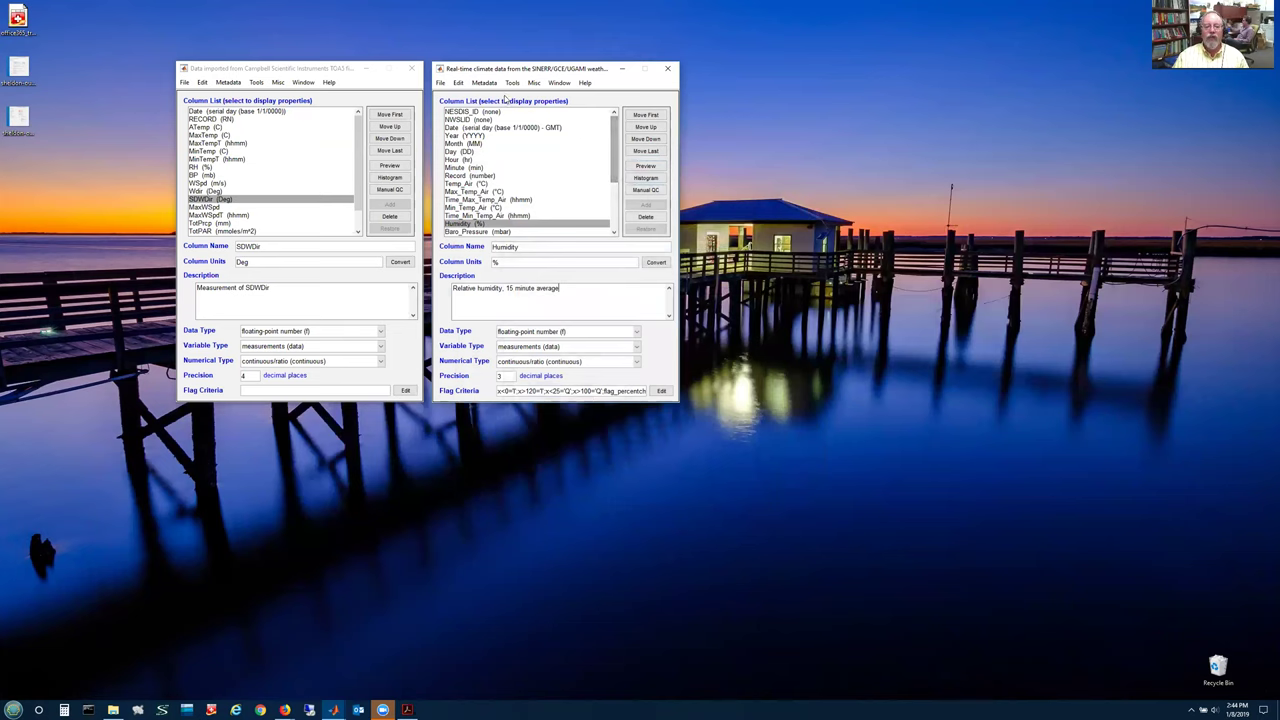
click(458, 83)
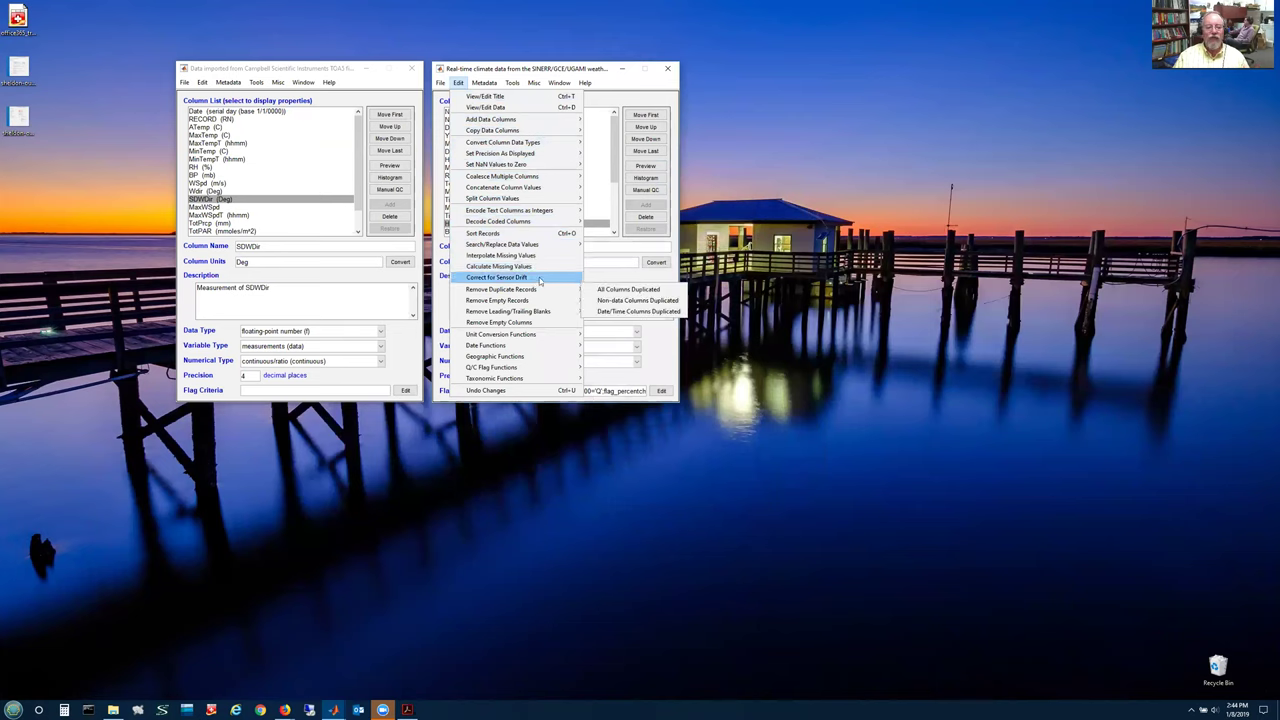
mouse_move(557, 372)
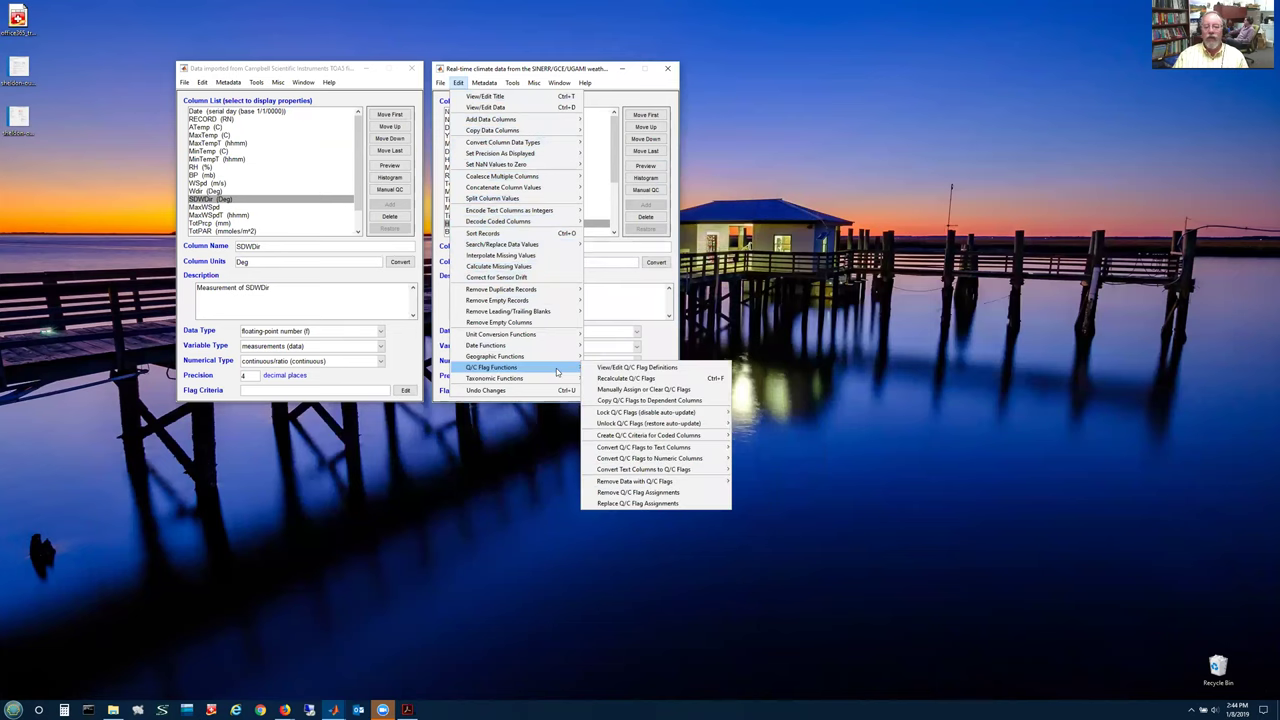
click(553, 82)
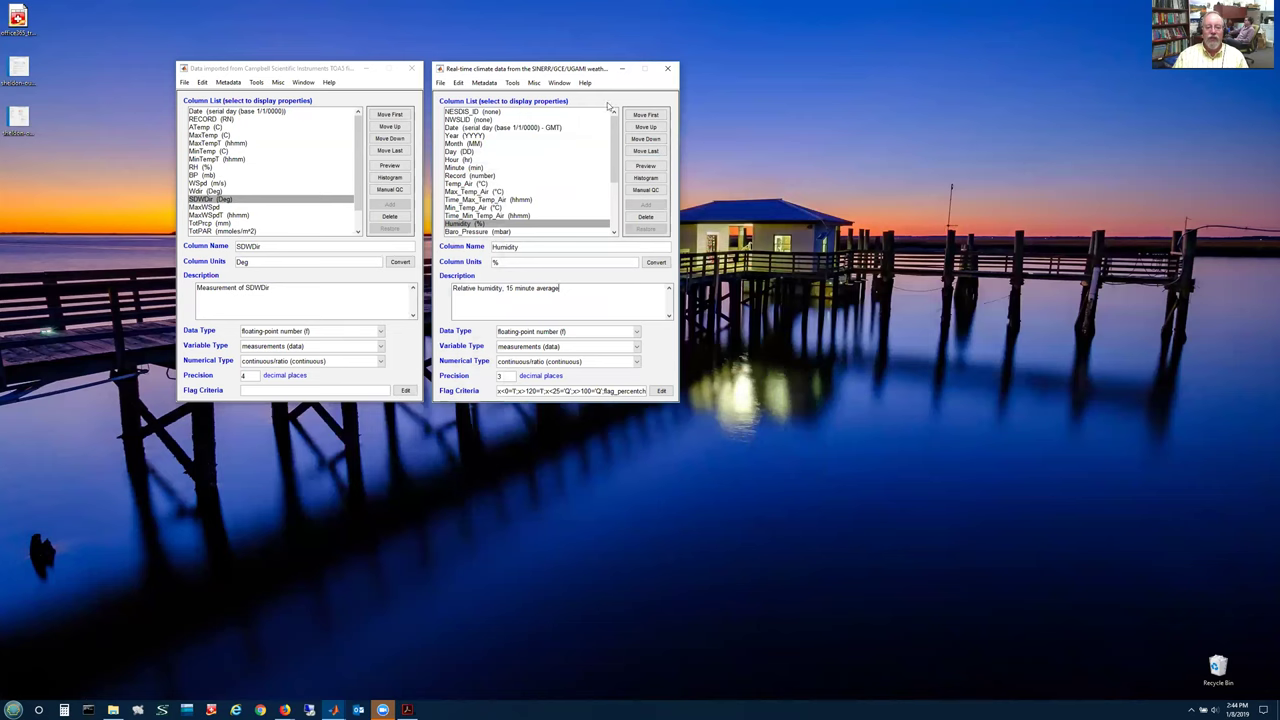
drag(615, 122, 615, 122)
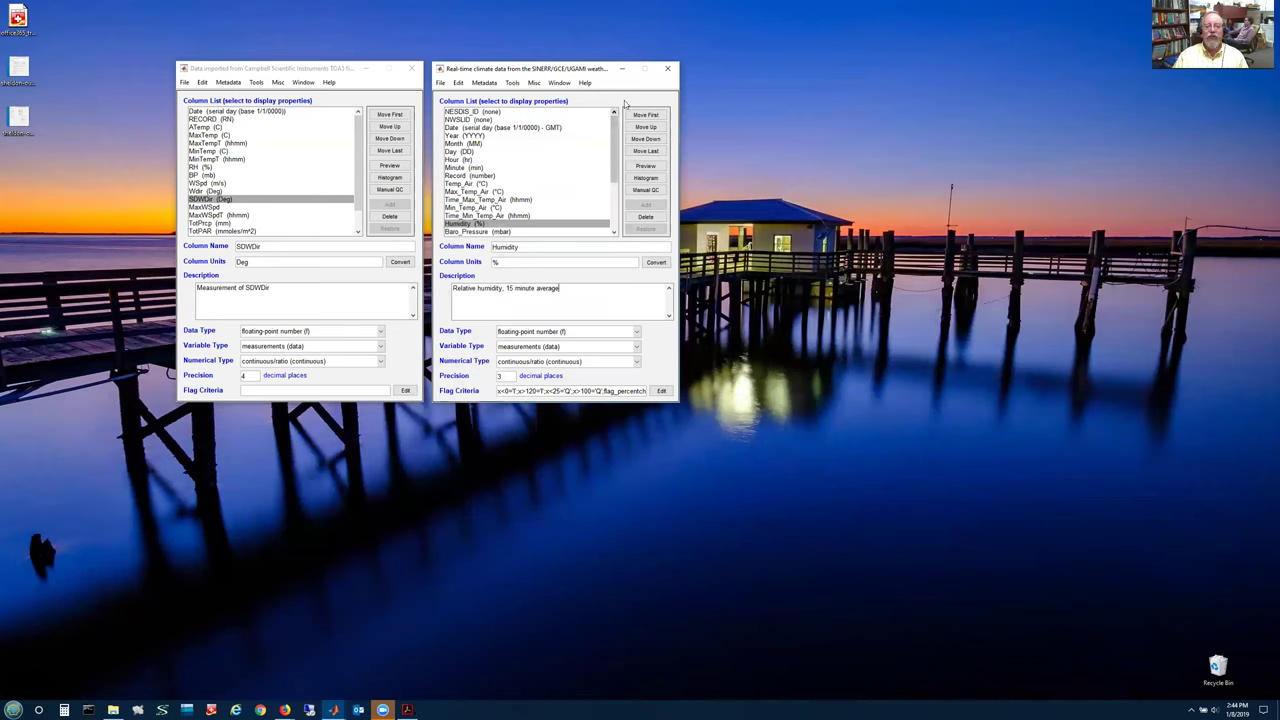
Close the generic TOA5 data set's window and reposition the Marsh Landing data set's window.
click(411, 68)
drag(470, 72, 338, 58)
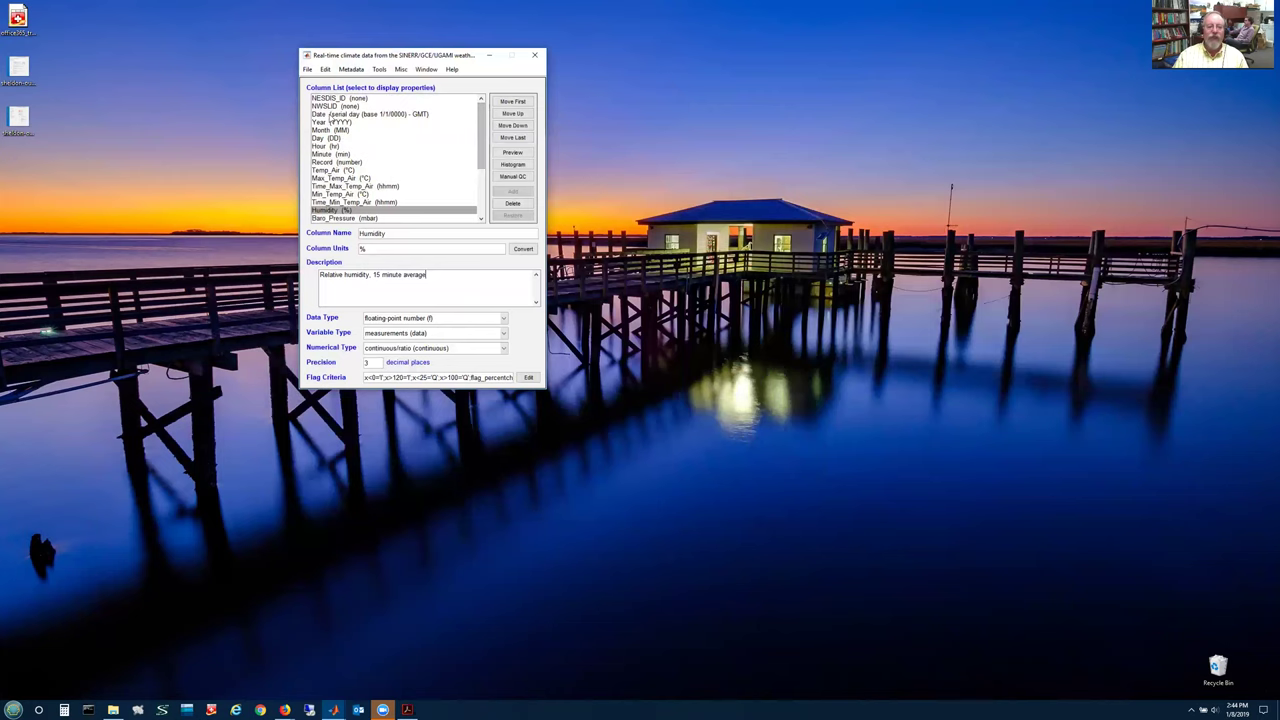
Start an EML data package export of the Marsh Landing data set with file name marshlanding.csv and entity name data.
click(308, 69)
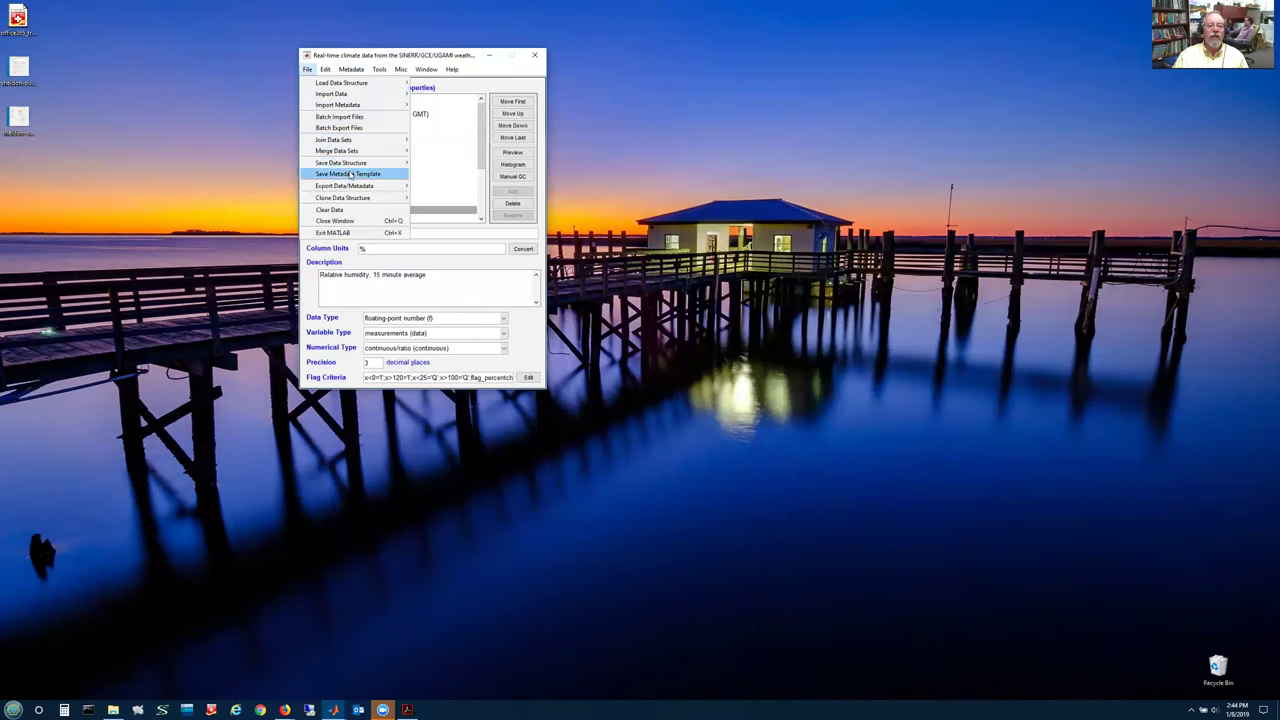
mouse_move(350, 187)
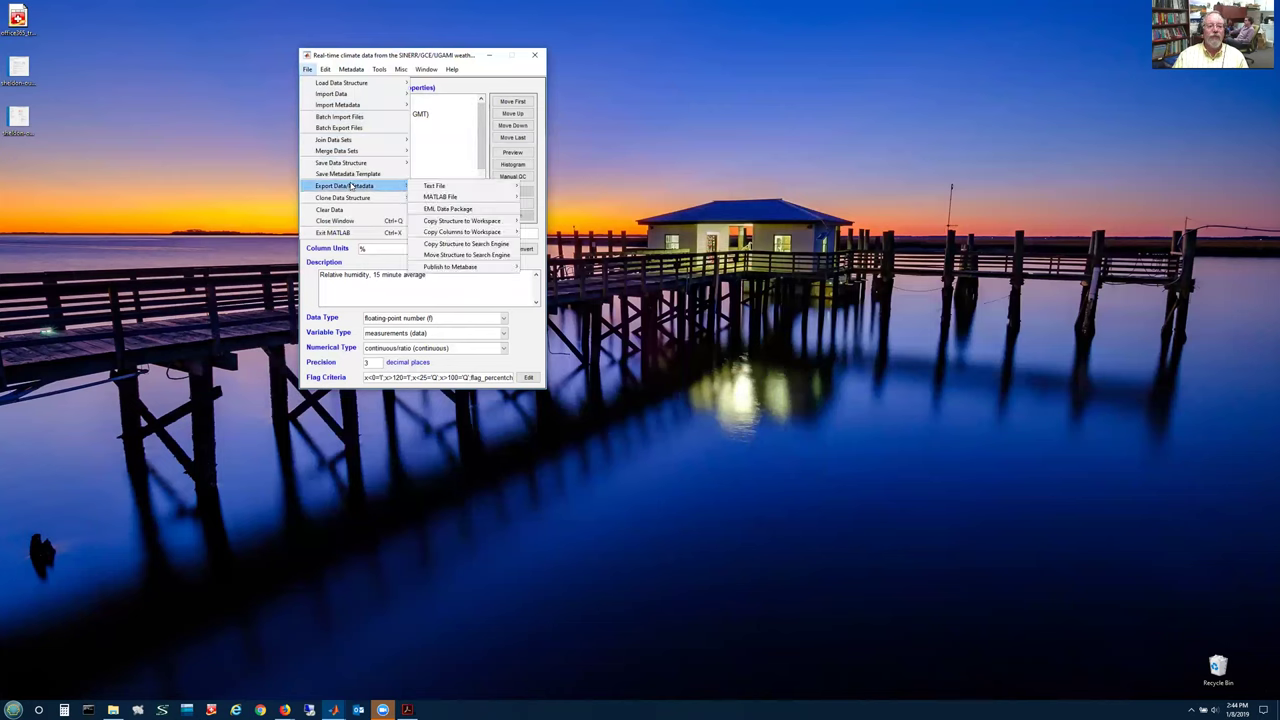
click(451, 211)
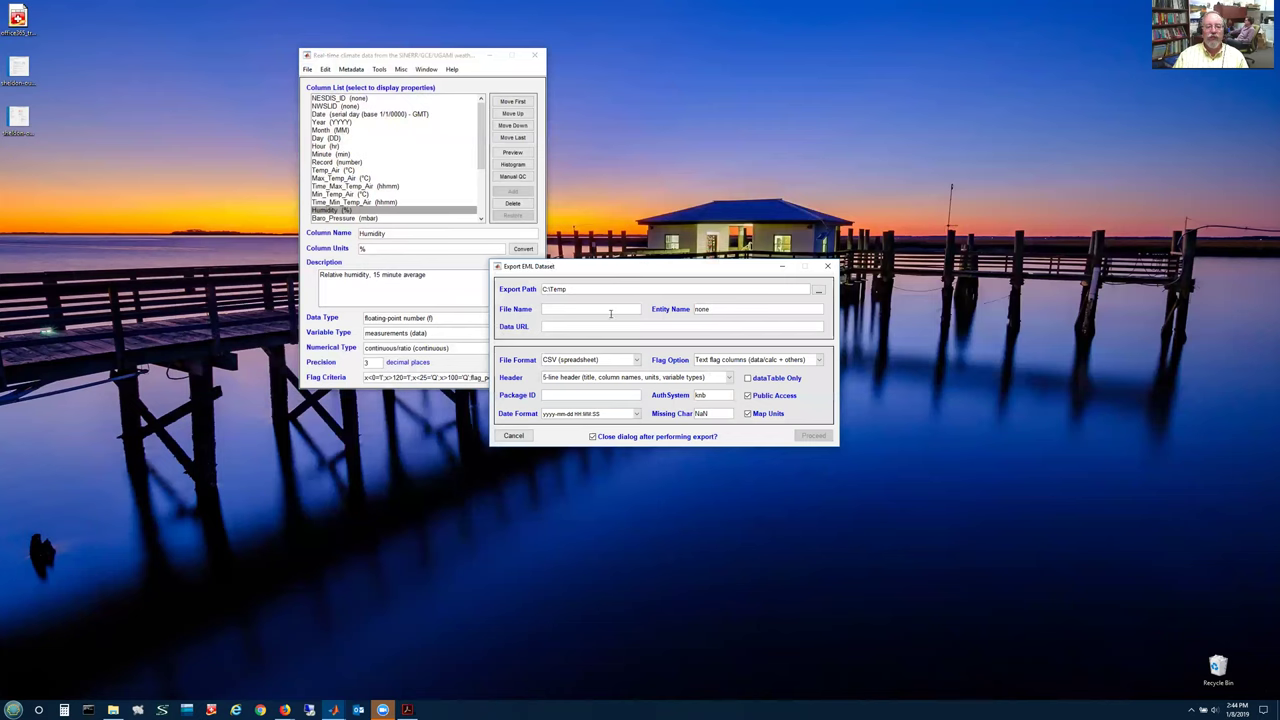
click(610, 313)
text(marshlanding.csv)
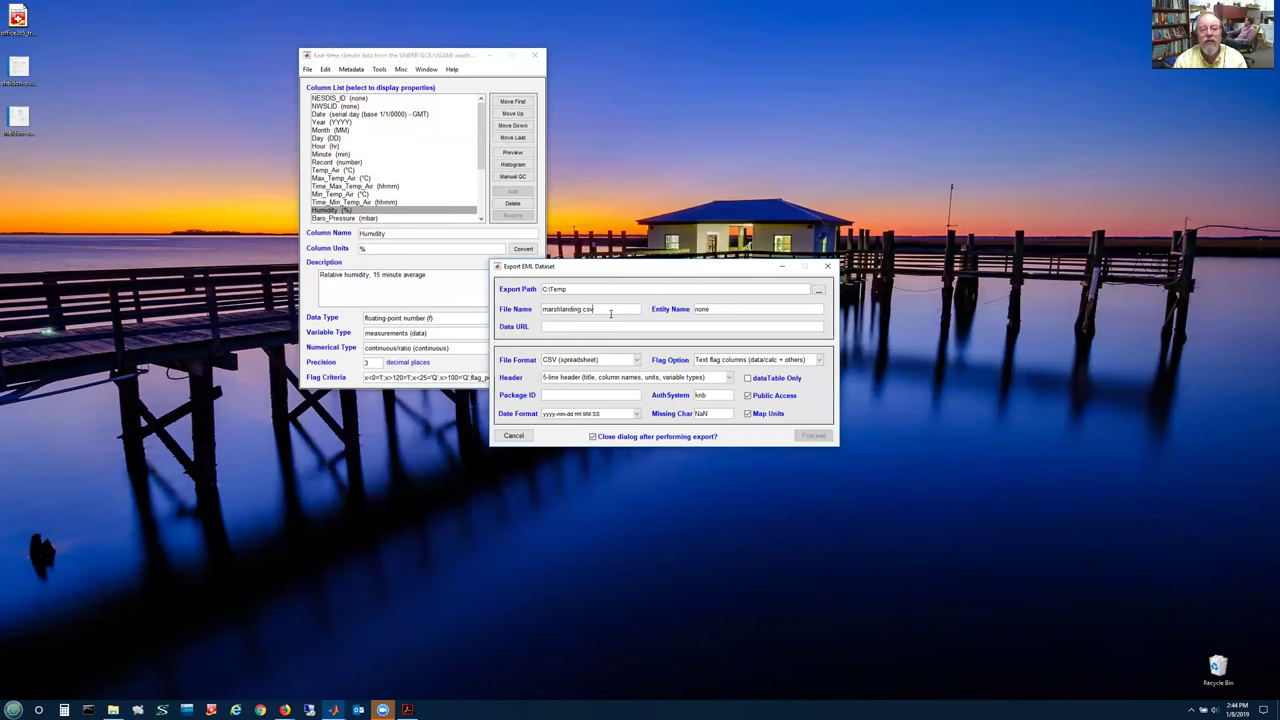
key(Tab)
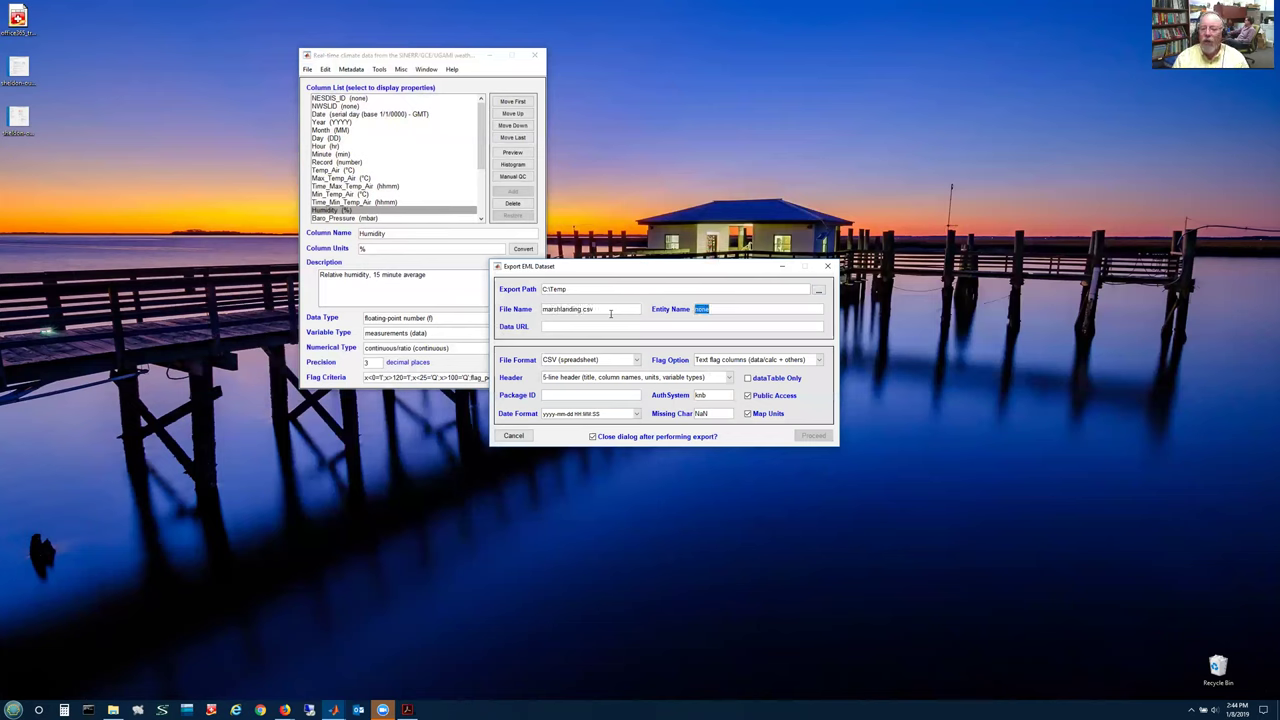
text(data)
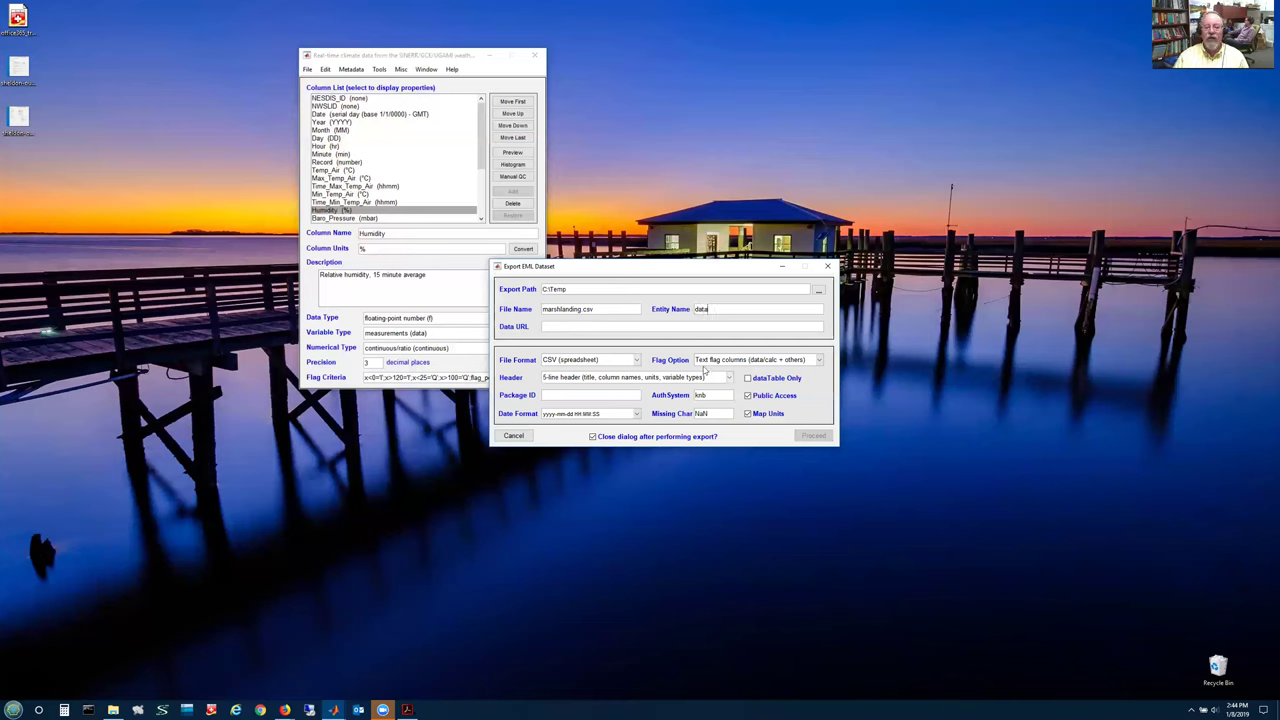
Set the export's flag option to Text flag columns (data/calc) and its header to 1-line header (column names).
click(704, 361)
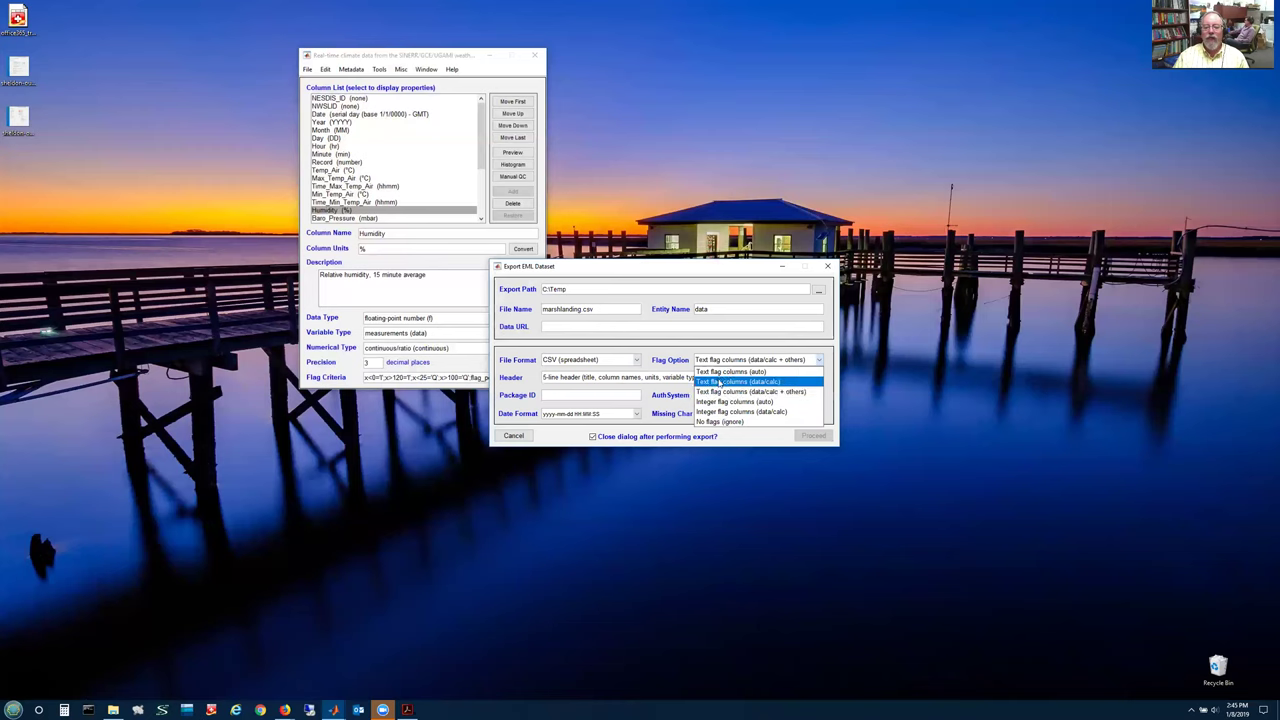
click(718, 383)
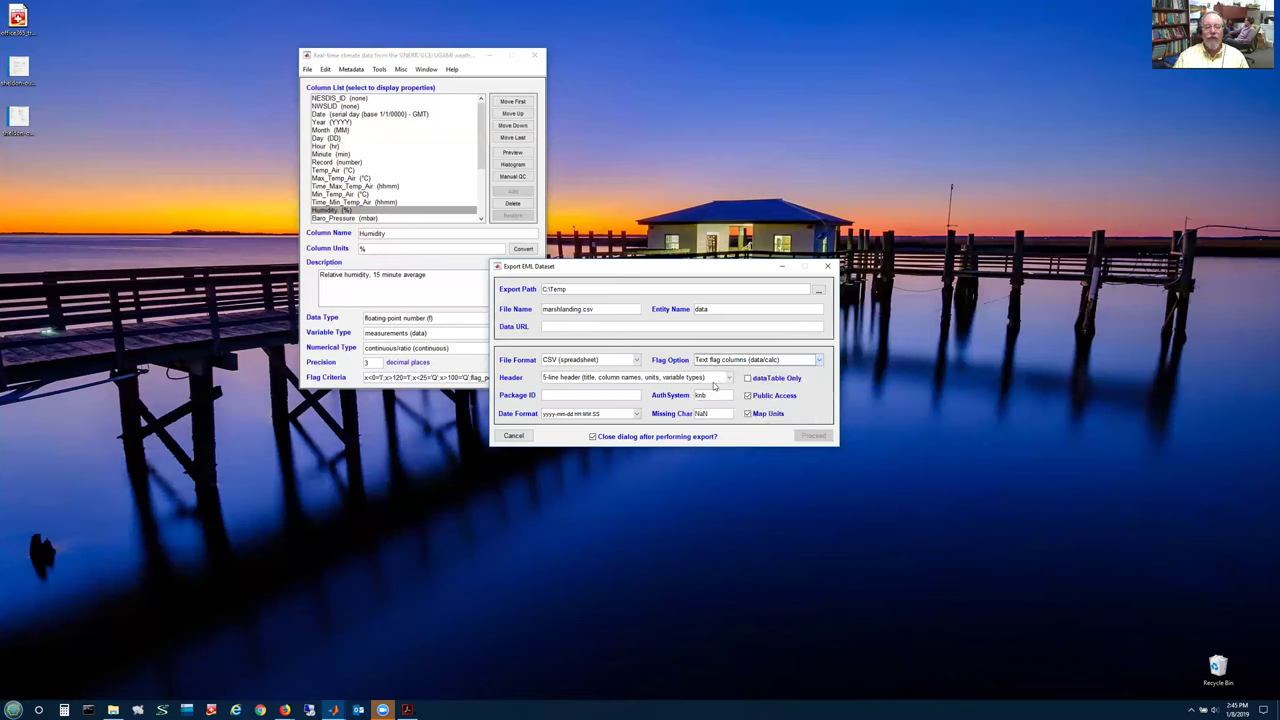
click(710, 378)
click(703, 389)
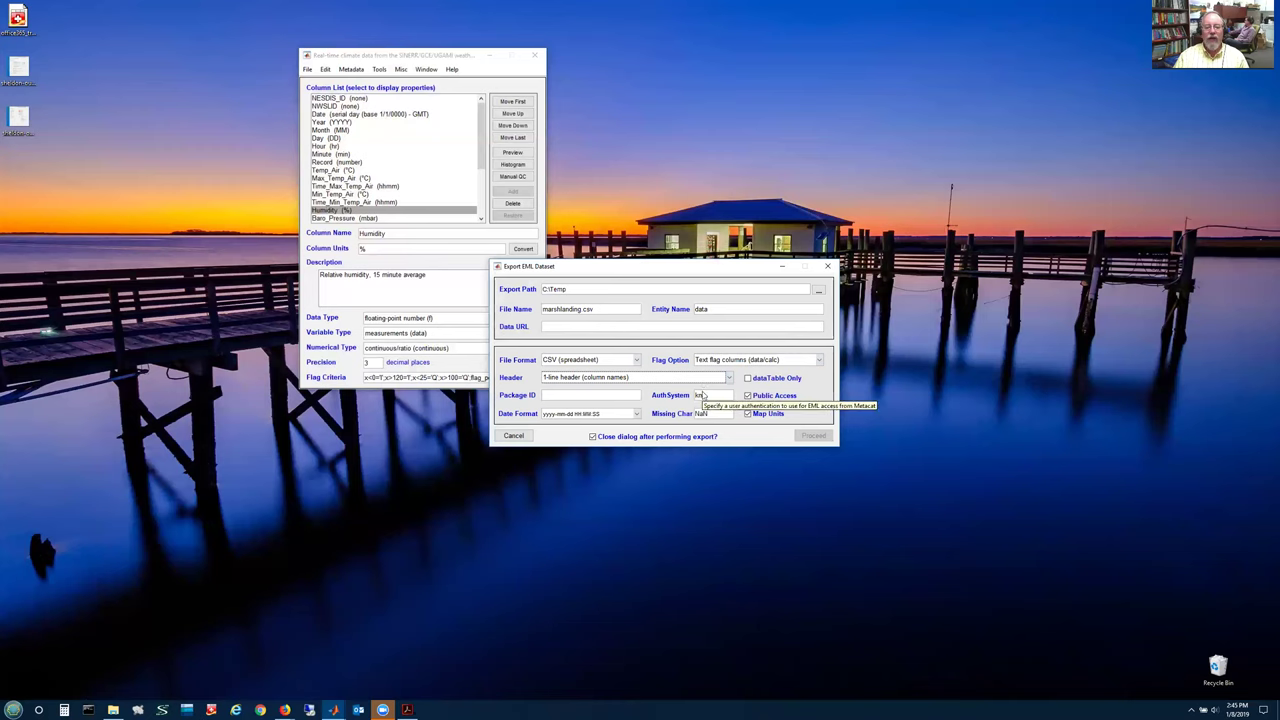
Enter knb-lter-gce.999.1 as the package ID and run the EML export.
click(626, 397)
text(knb-lter-gc)
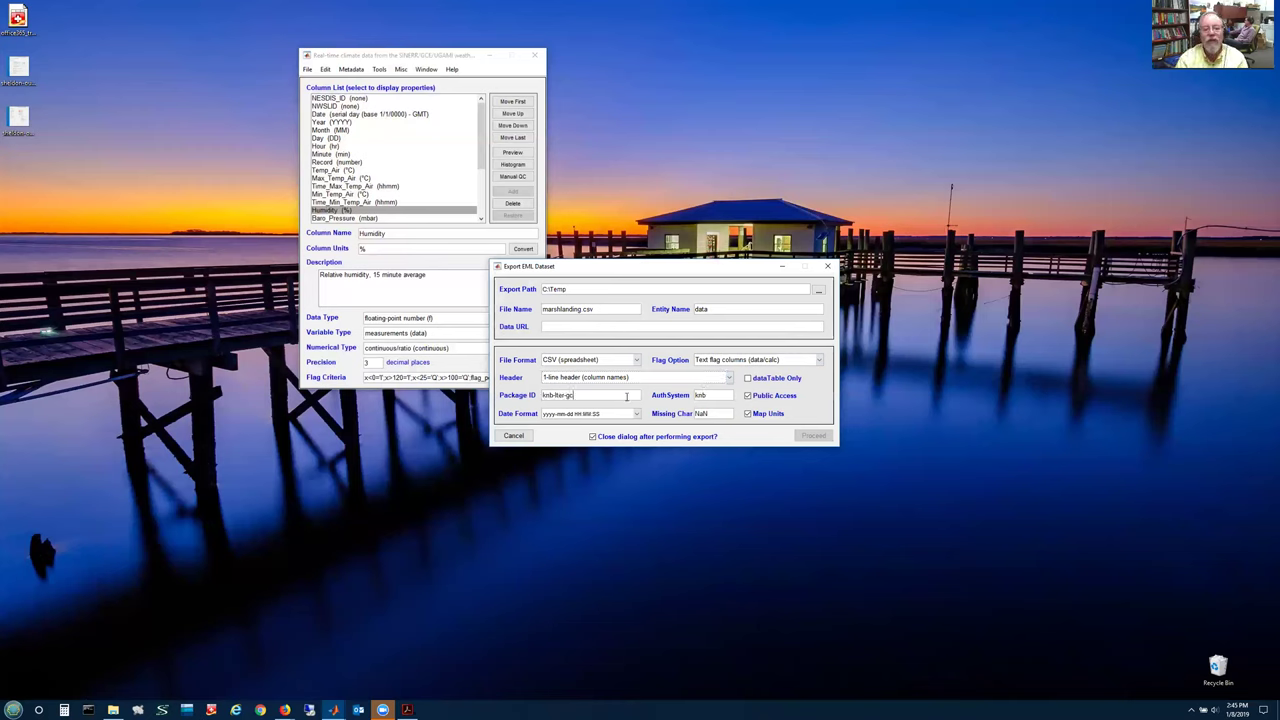
text(e.999.1)
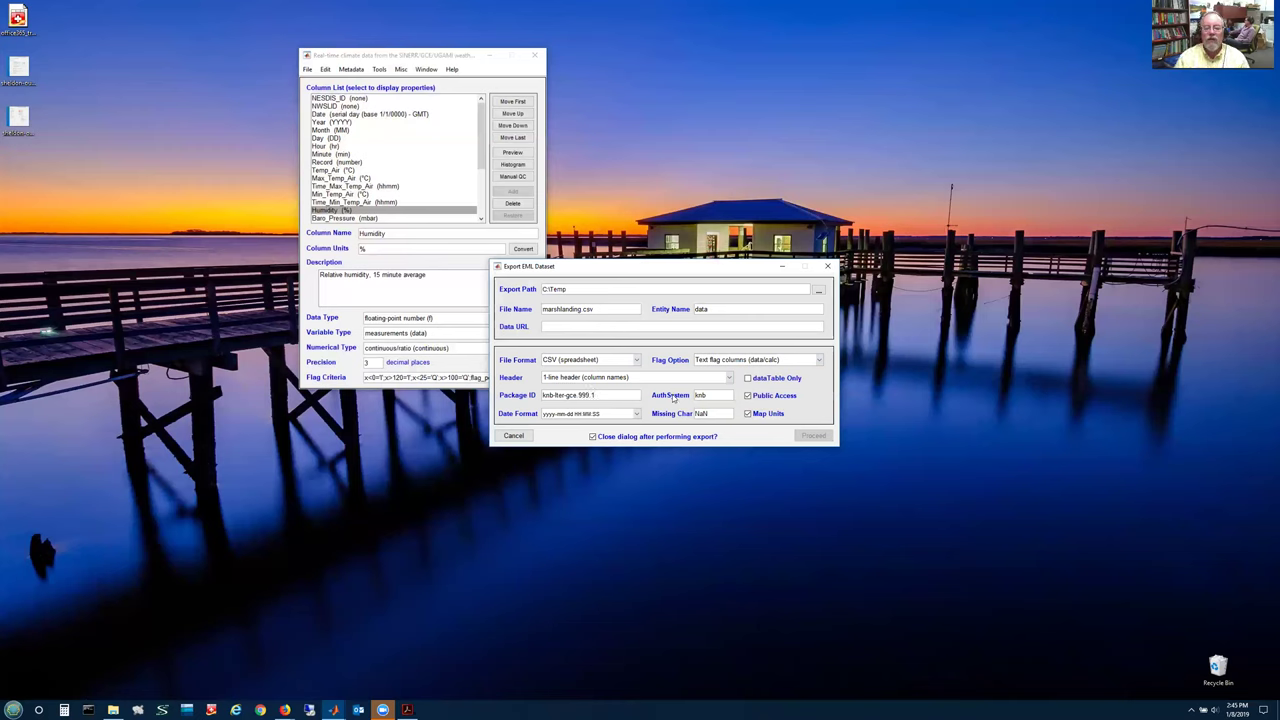
click(718, 437)
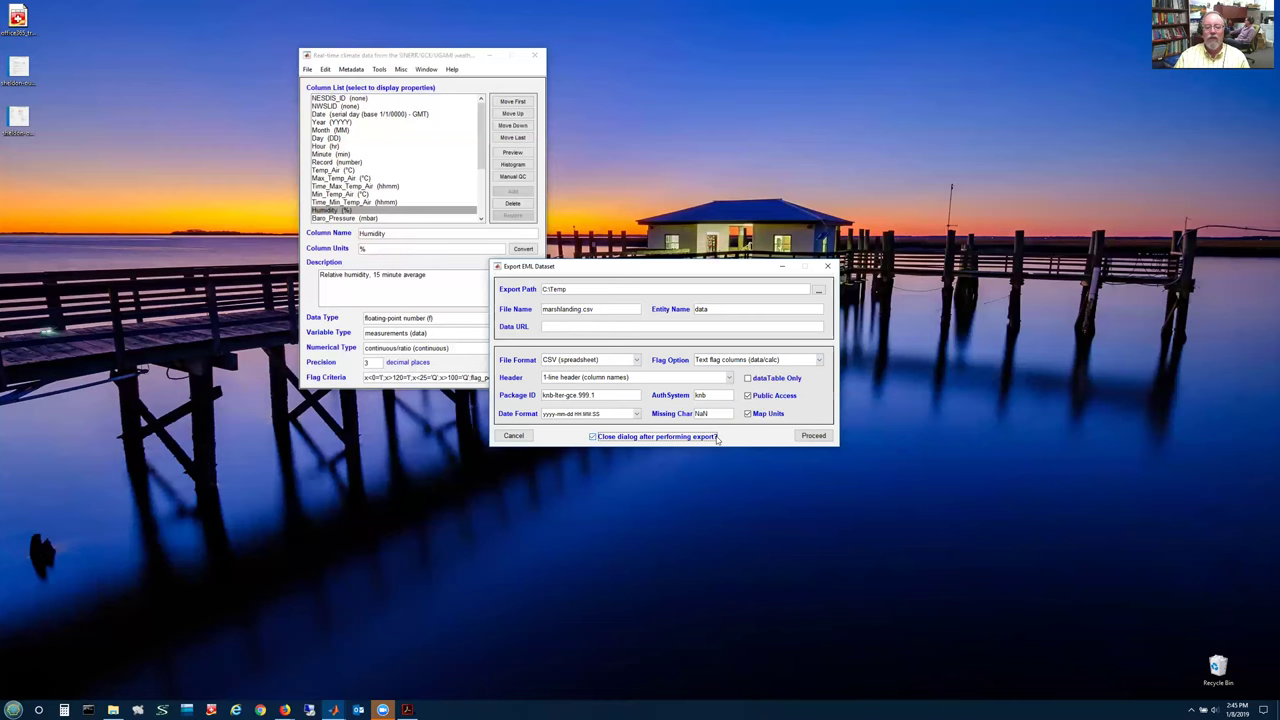
click(800, 434)
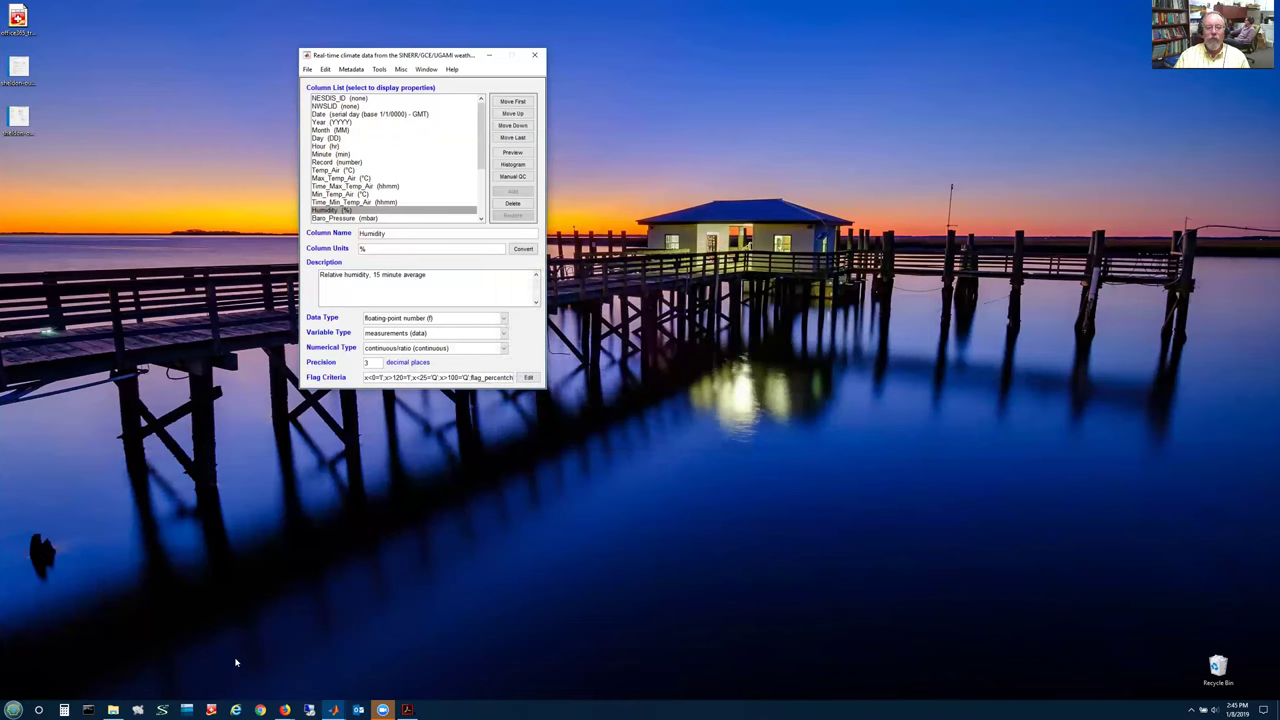
Switch to File Explorer, browse to C:\Temp, and review the exported marshlanding.csv in Excel before closing it.
click(113, 710)
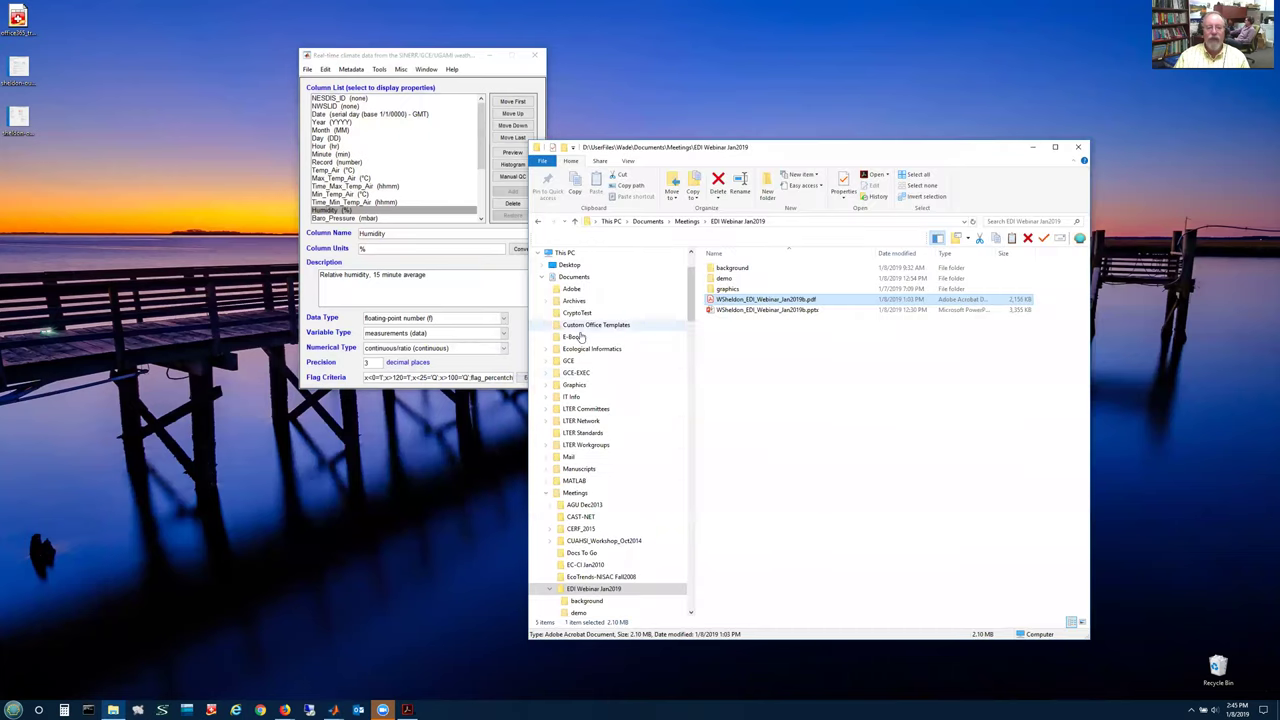
click(541, 276)
click(541, 337)
click(562, 505)
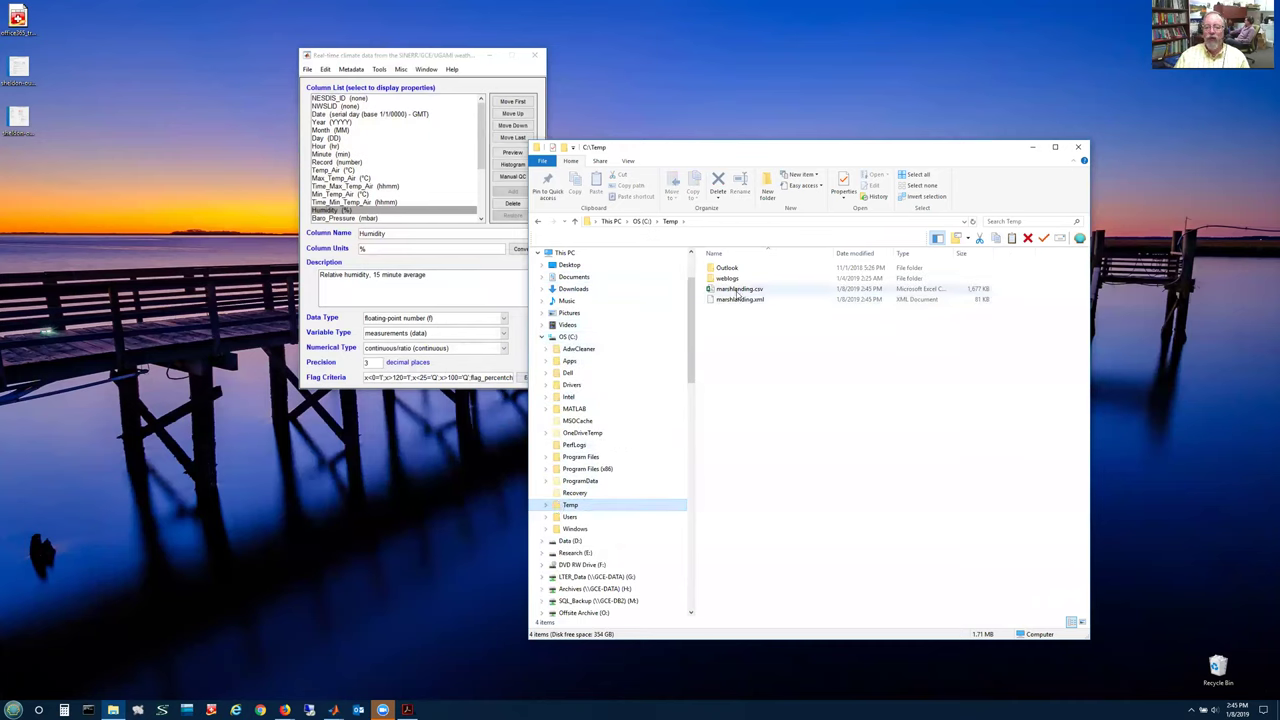
click(739, 289)
double_click(739, 290)
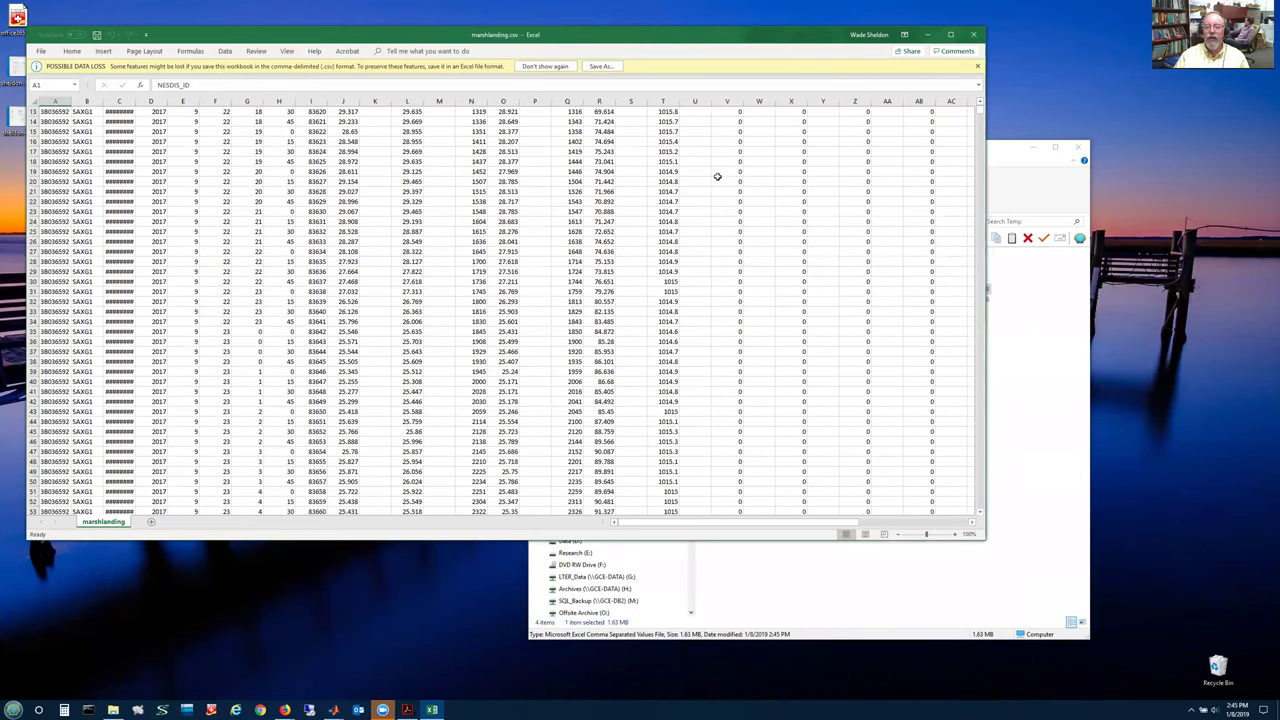
click(975, 36)
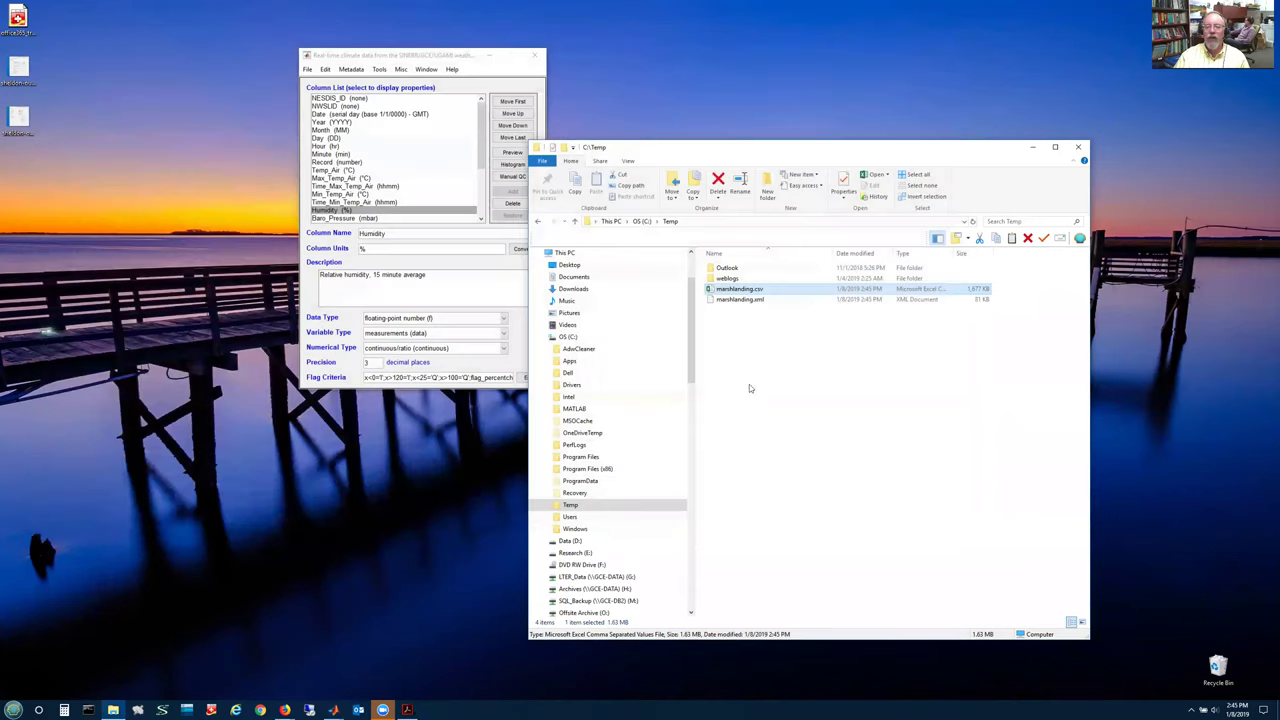
Open marshlanding.xml in an enlarged Notepad window, review the EML metadata to its end, and close the file and the Temp folder.
double_click(740, 299)
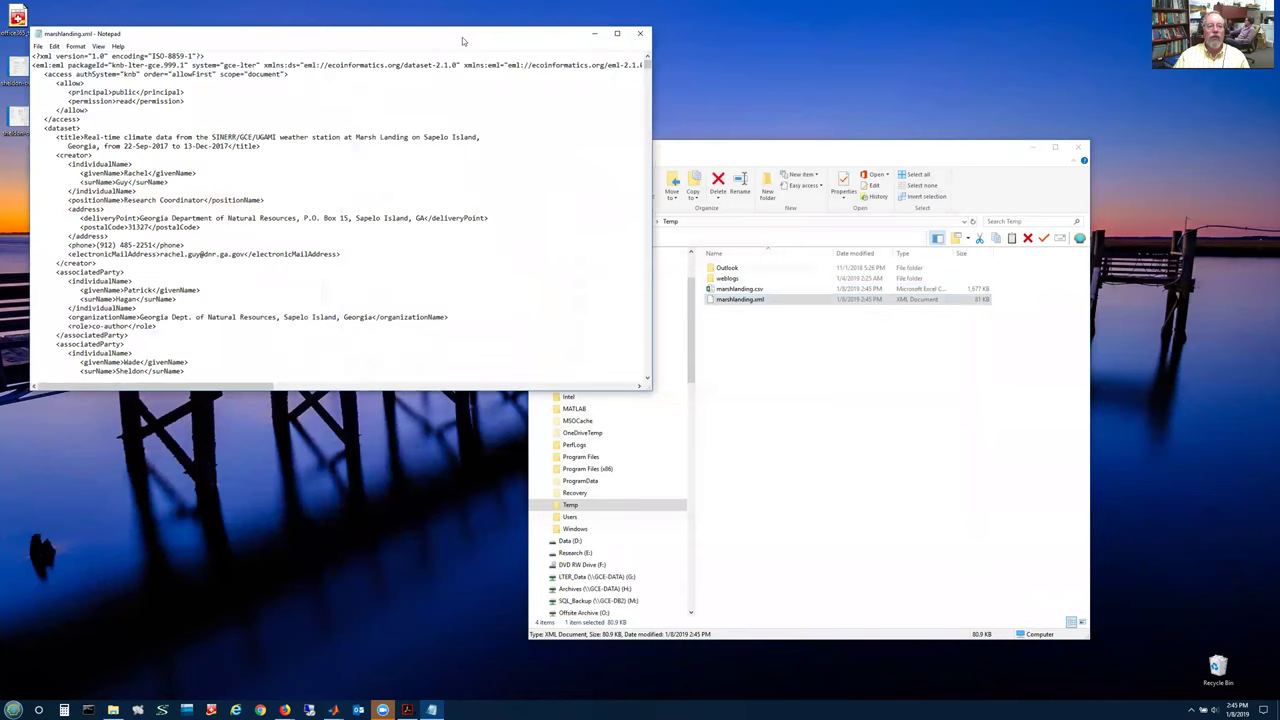
drag(450, 40, 614, 49)
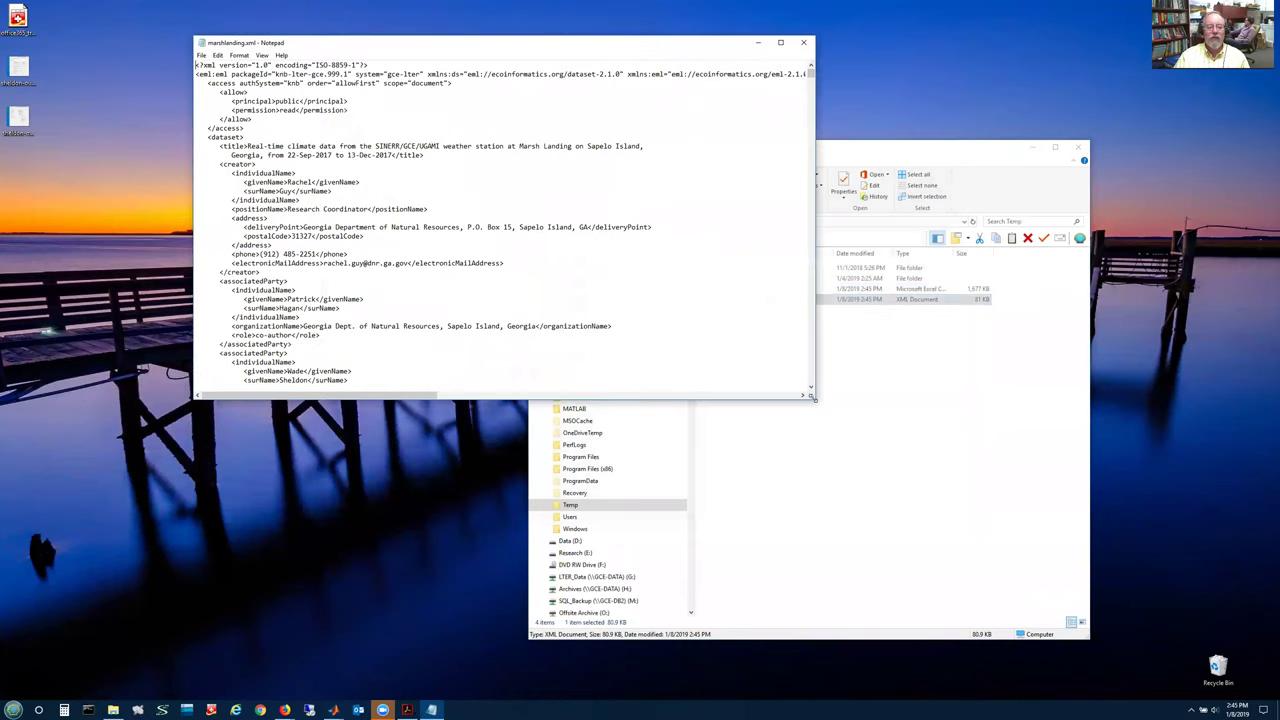
drag(813, 397, 842, 651)
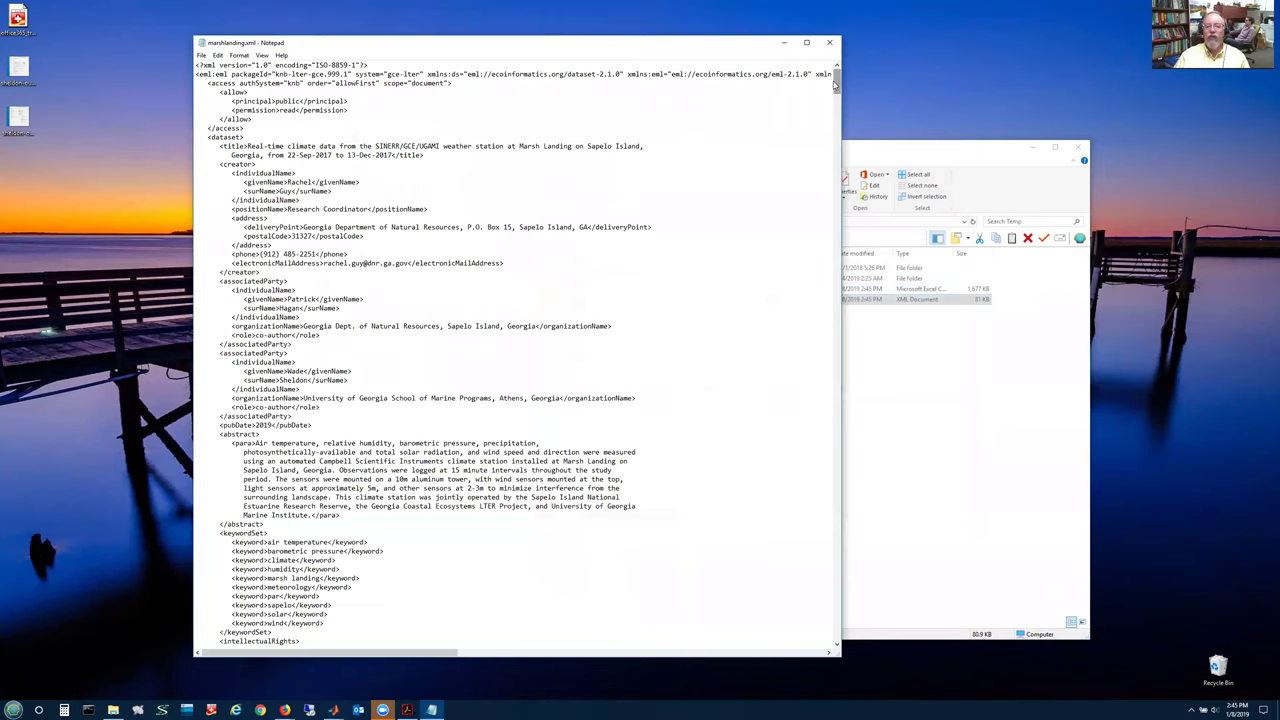
drag(836, 84, 797, 650)
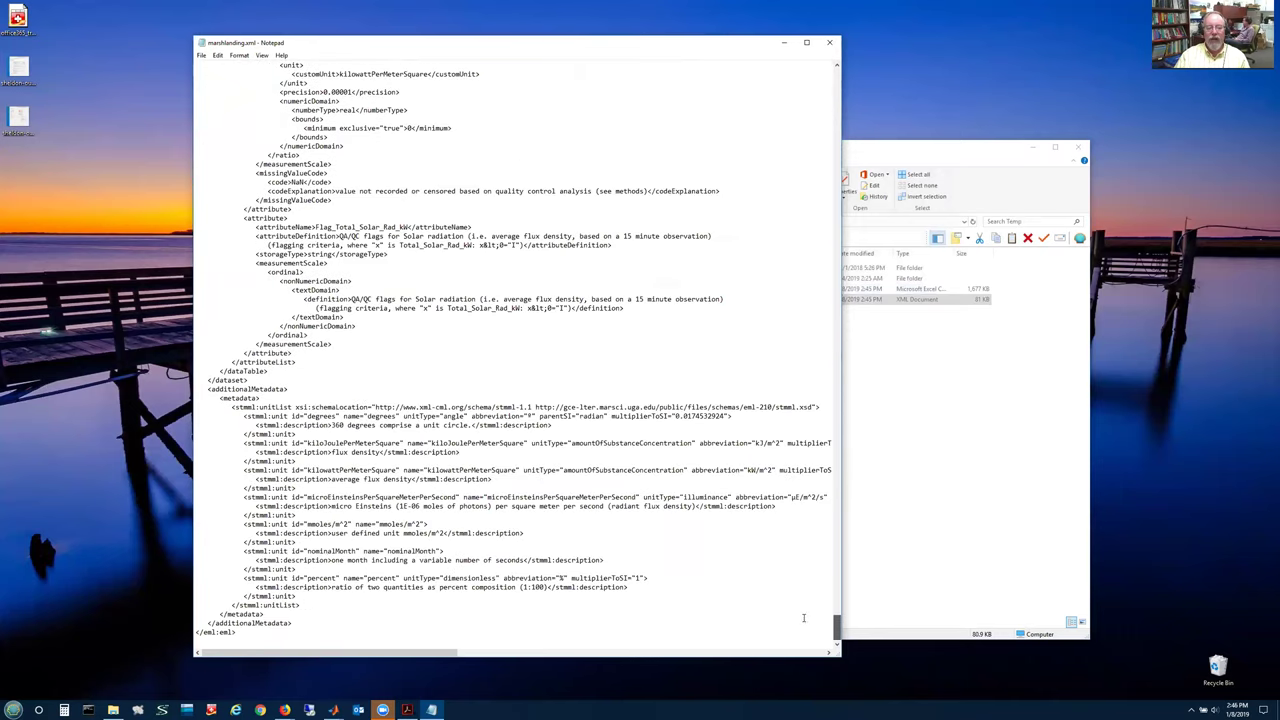
click(829, 43)
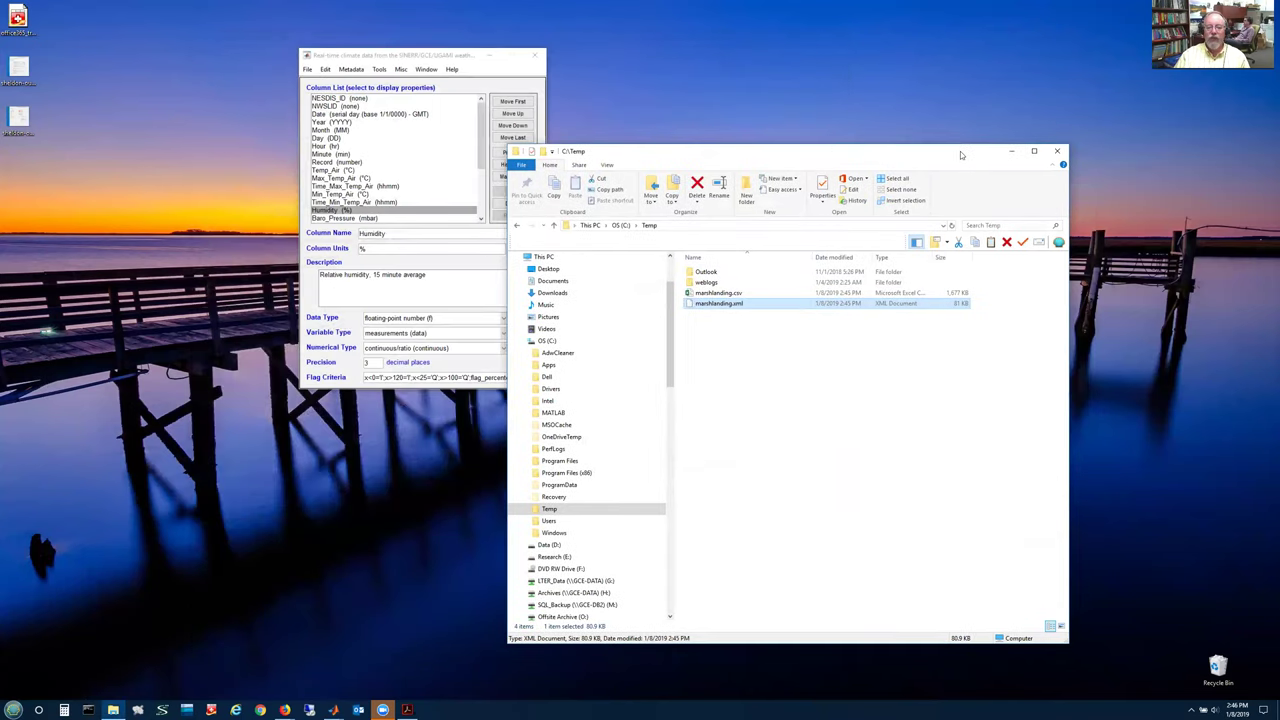
click(1077, 147)
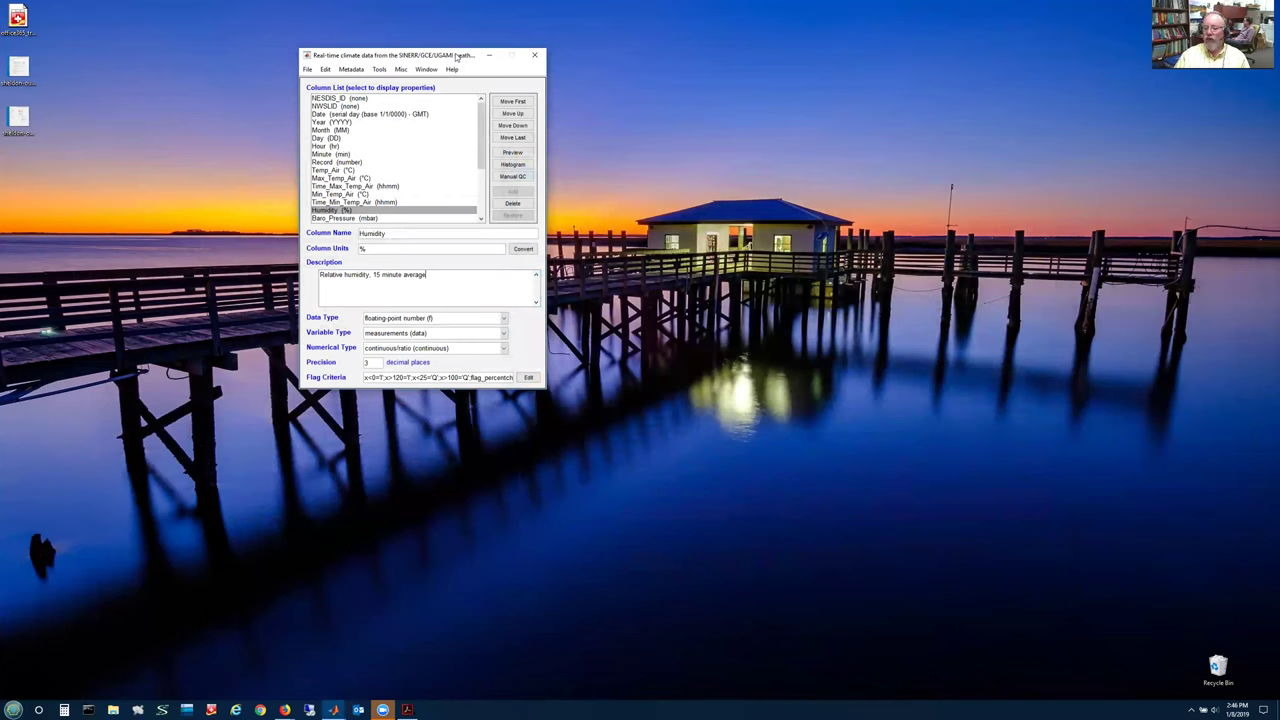
Close the Marsh Landing data set's window, answer the closing prompt, and close the toolbox's startup screen.
drag(455, 57, 253, 34)
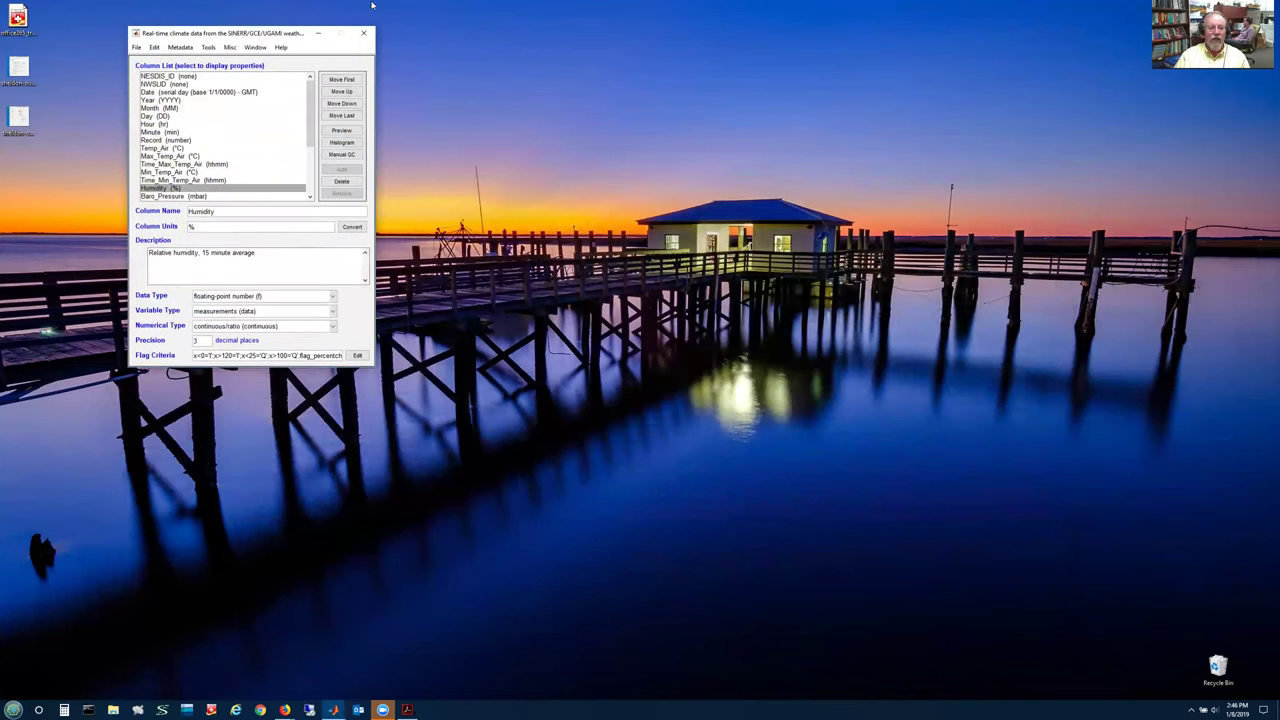
click(363, 33)
click(670, 371)
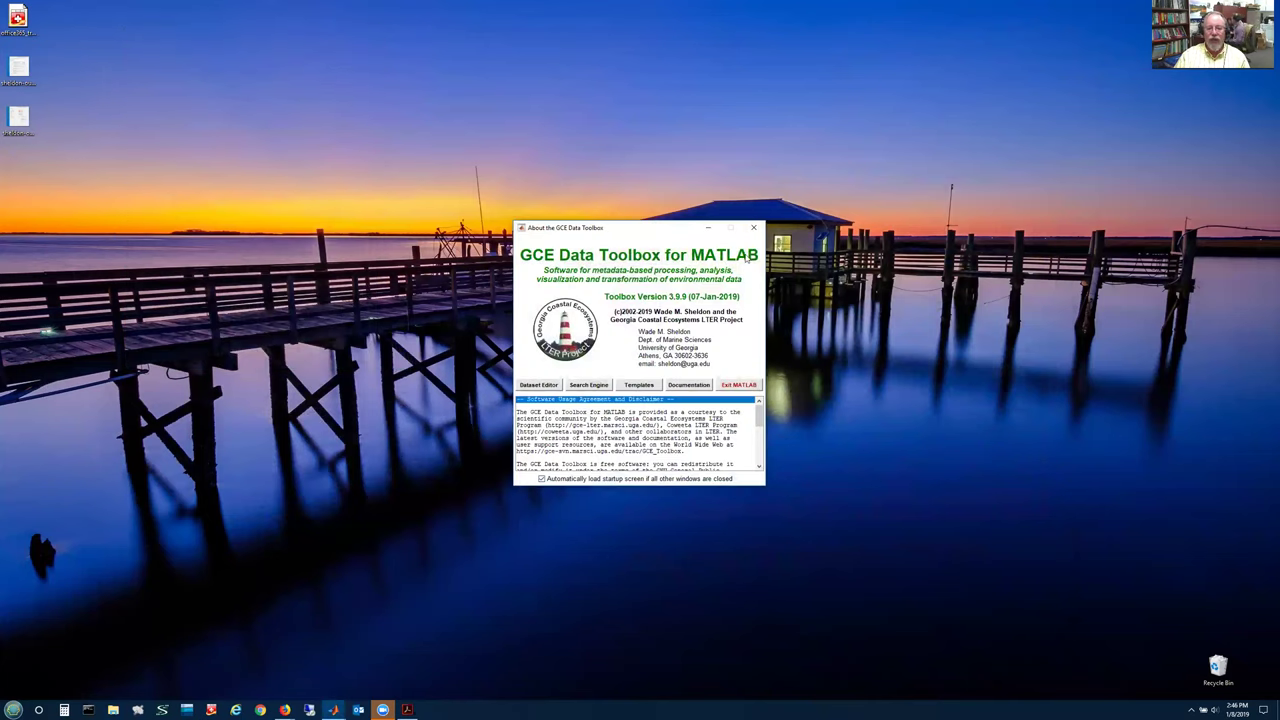
click(754, 228)
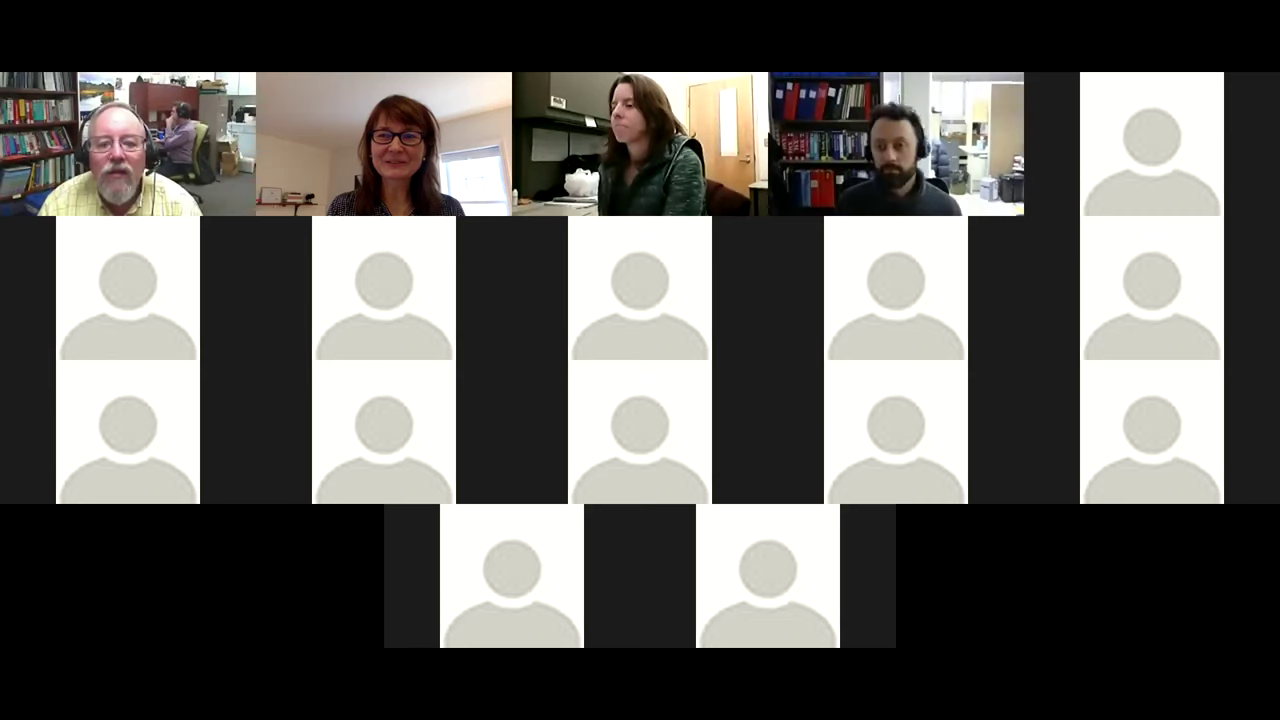
click(684, 24)
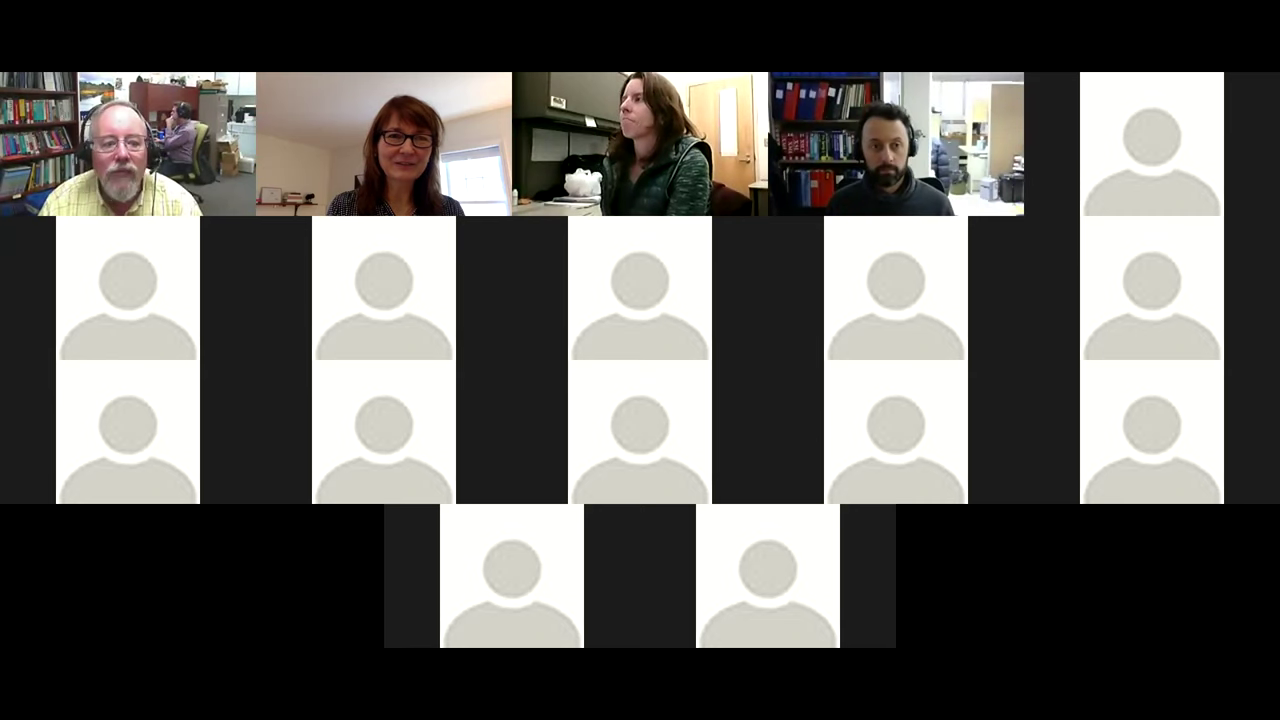